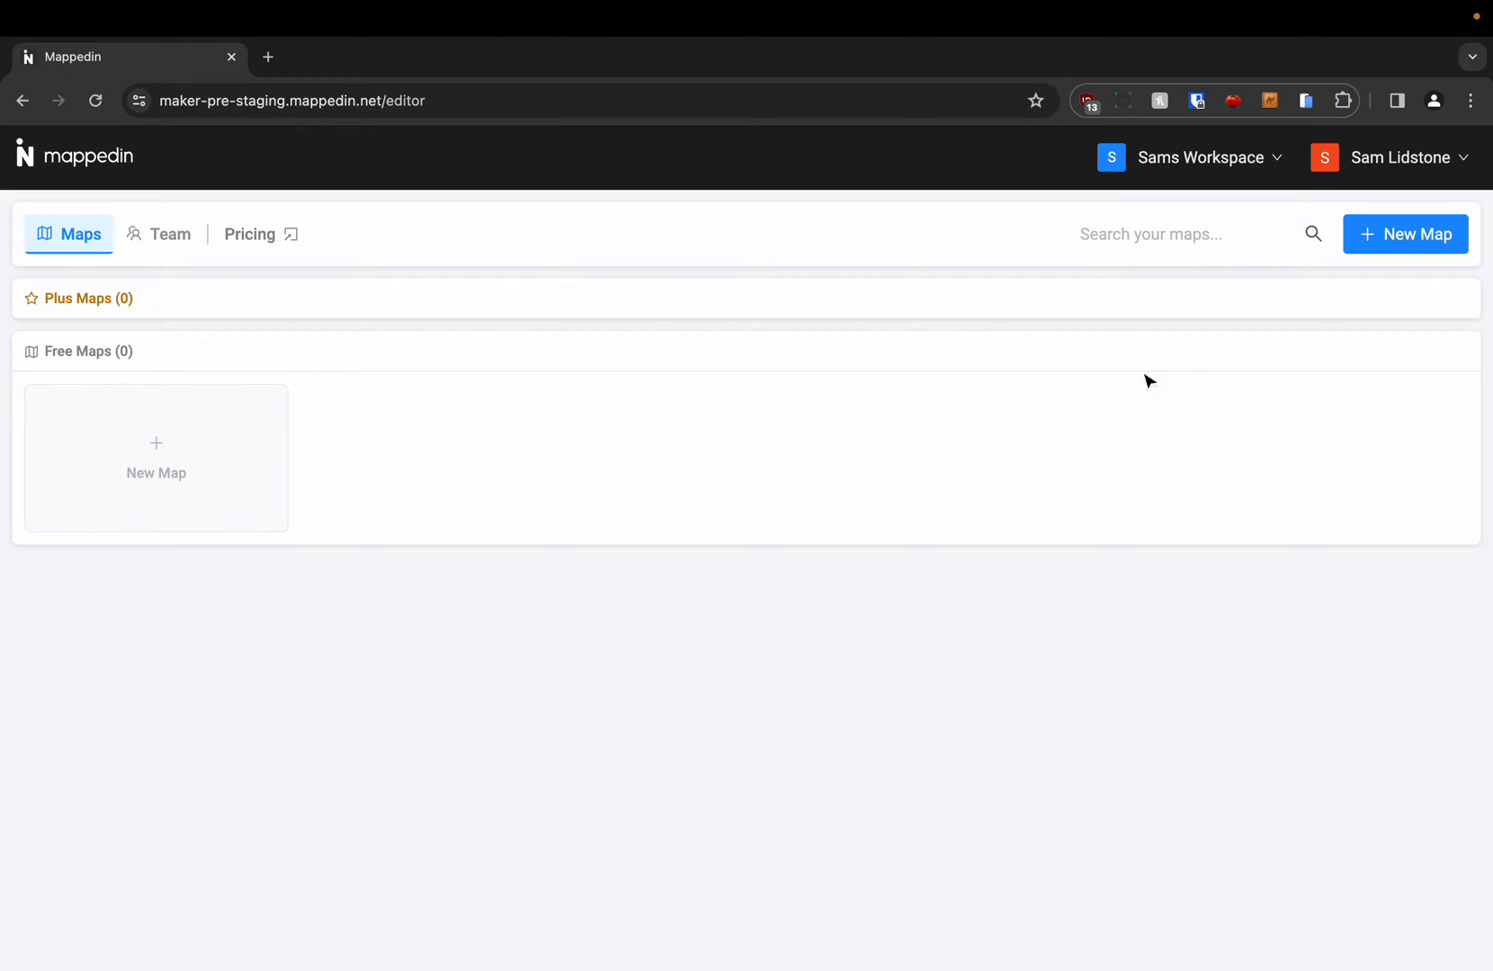
Create a new map using the demo floor plan and view its rooms up close.
click(1444, 255)
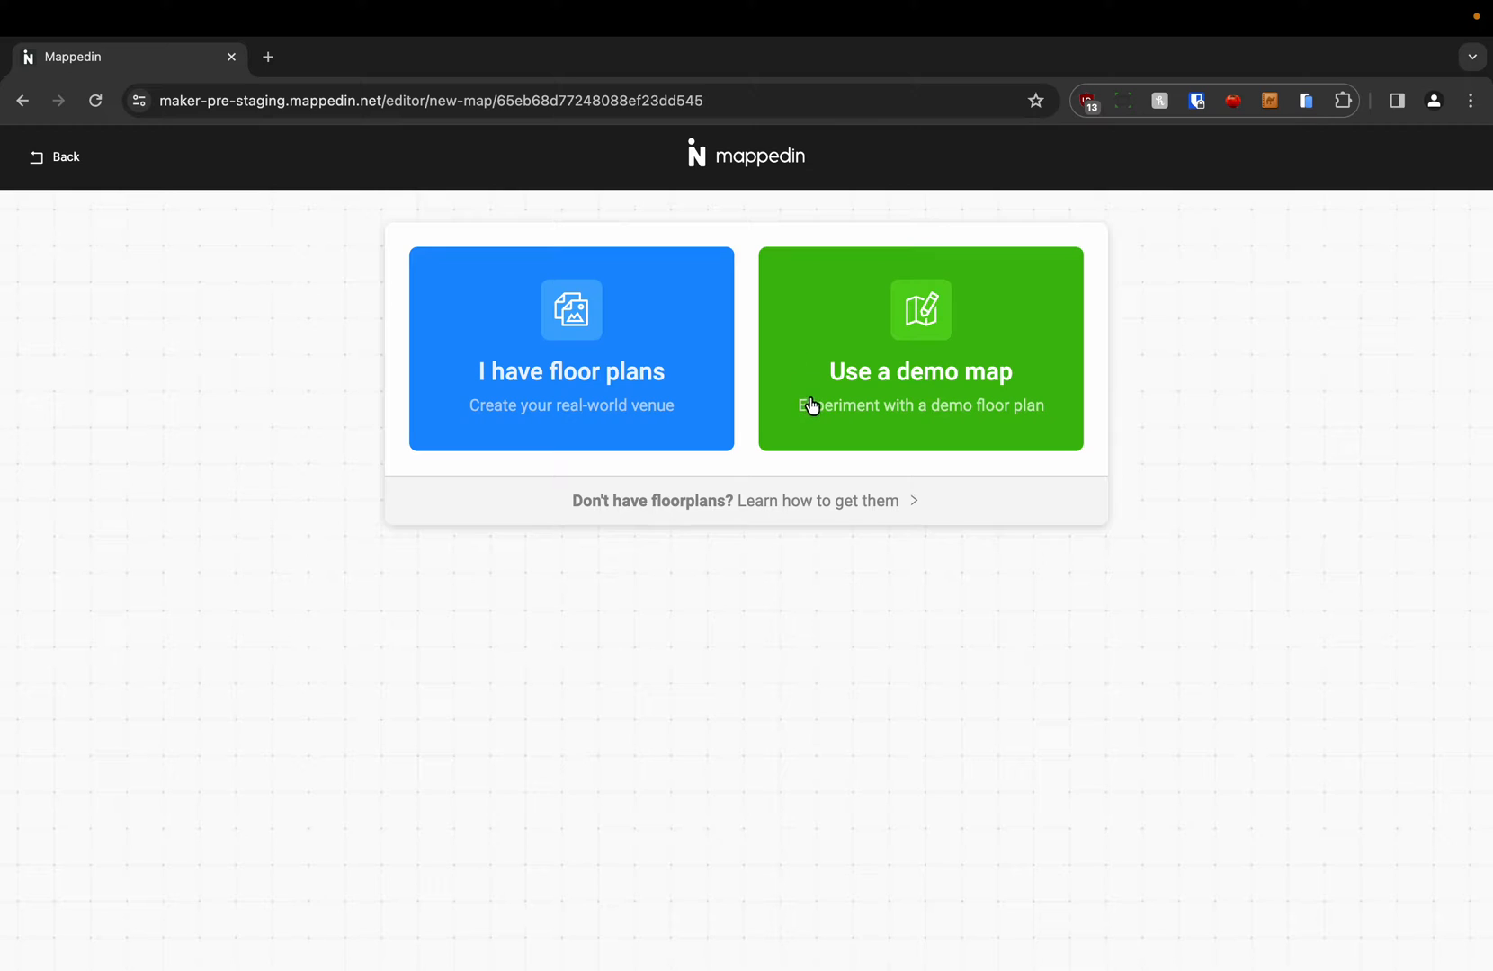
click(799, 337)
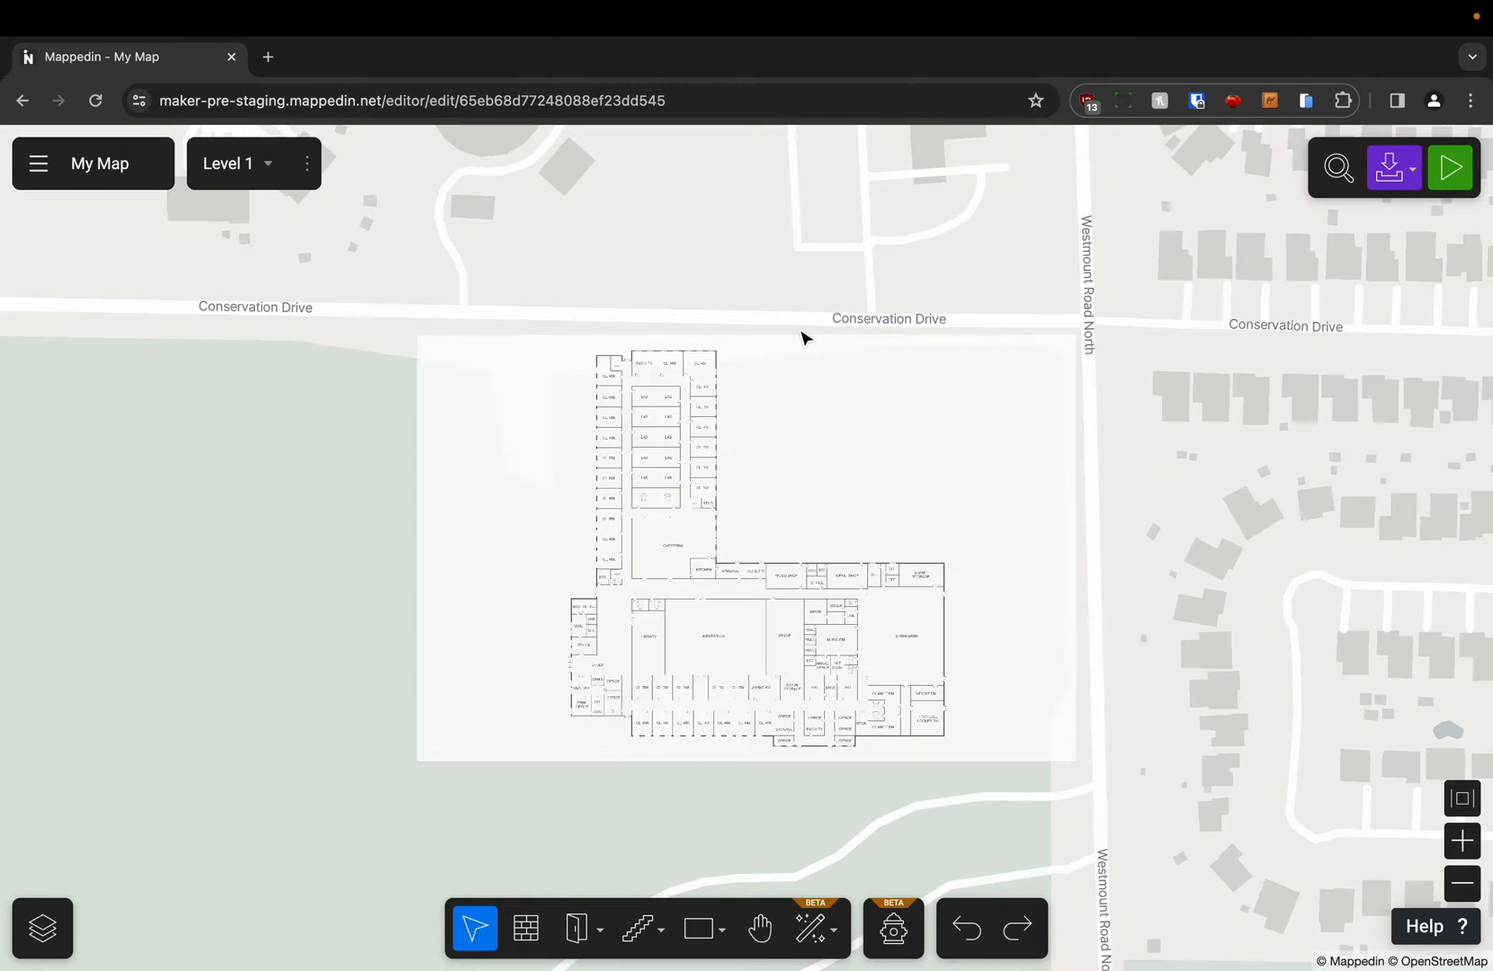
scroll(752, 562, up, 5)
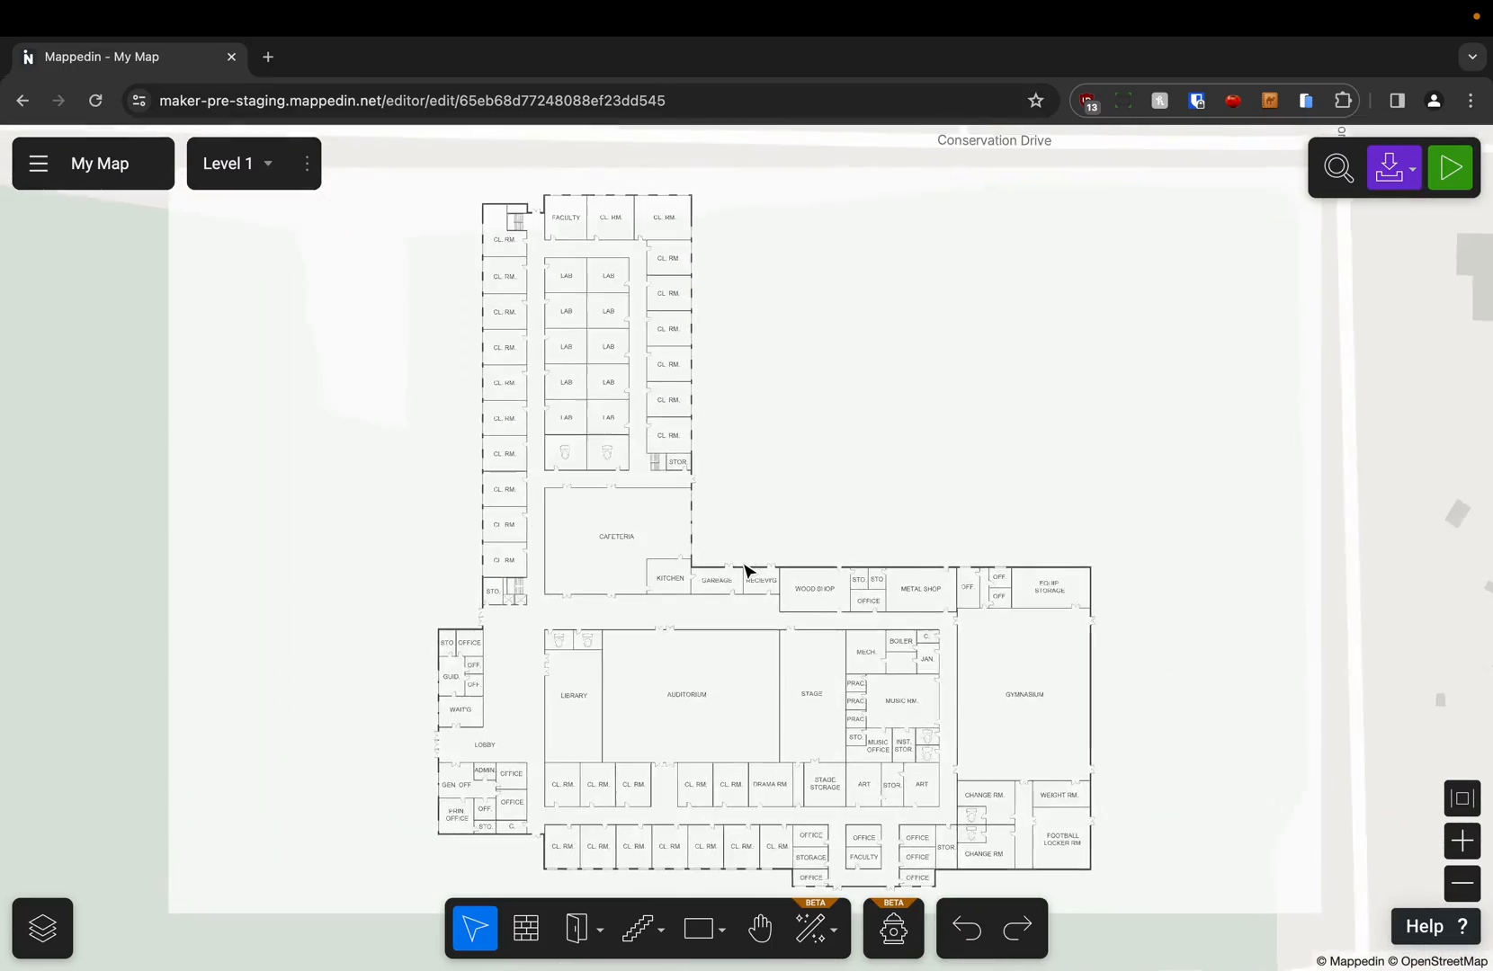
drag(726, 572, 818, 570)
scroll(817, 390, up, 2)
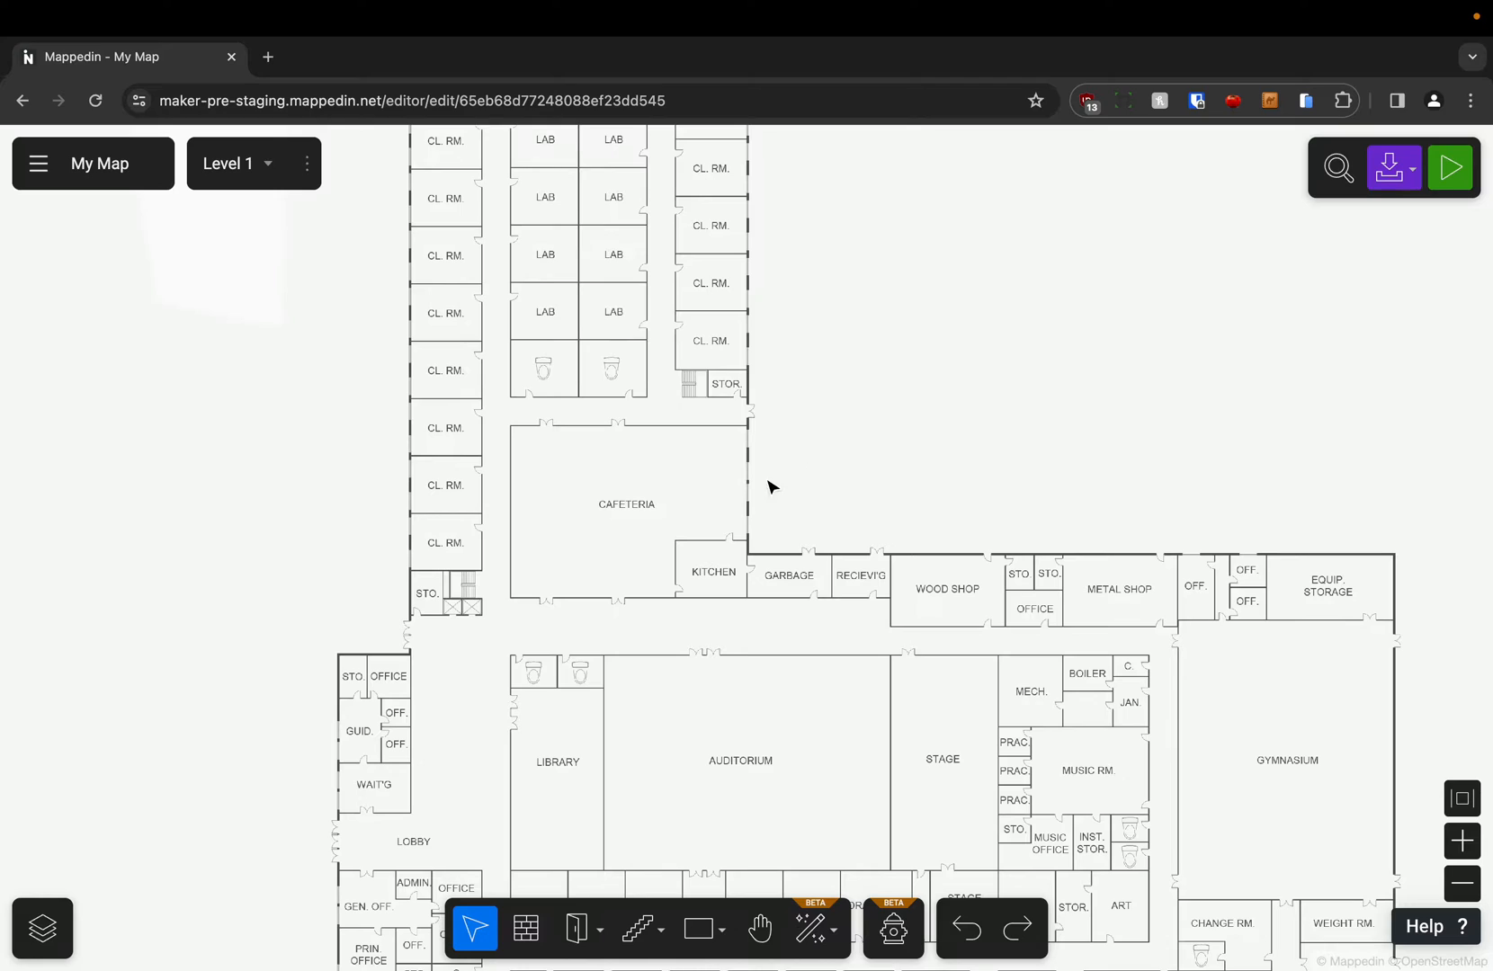
Return to the maps home page and start another new map.
click(34, 165)
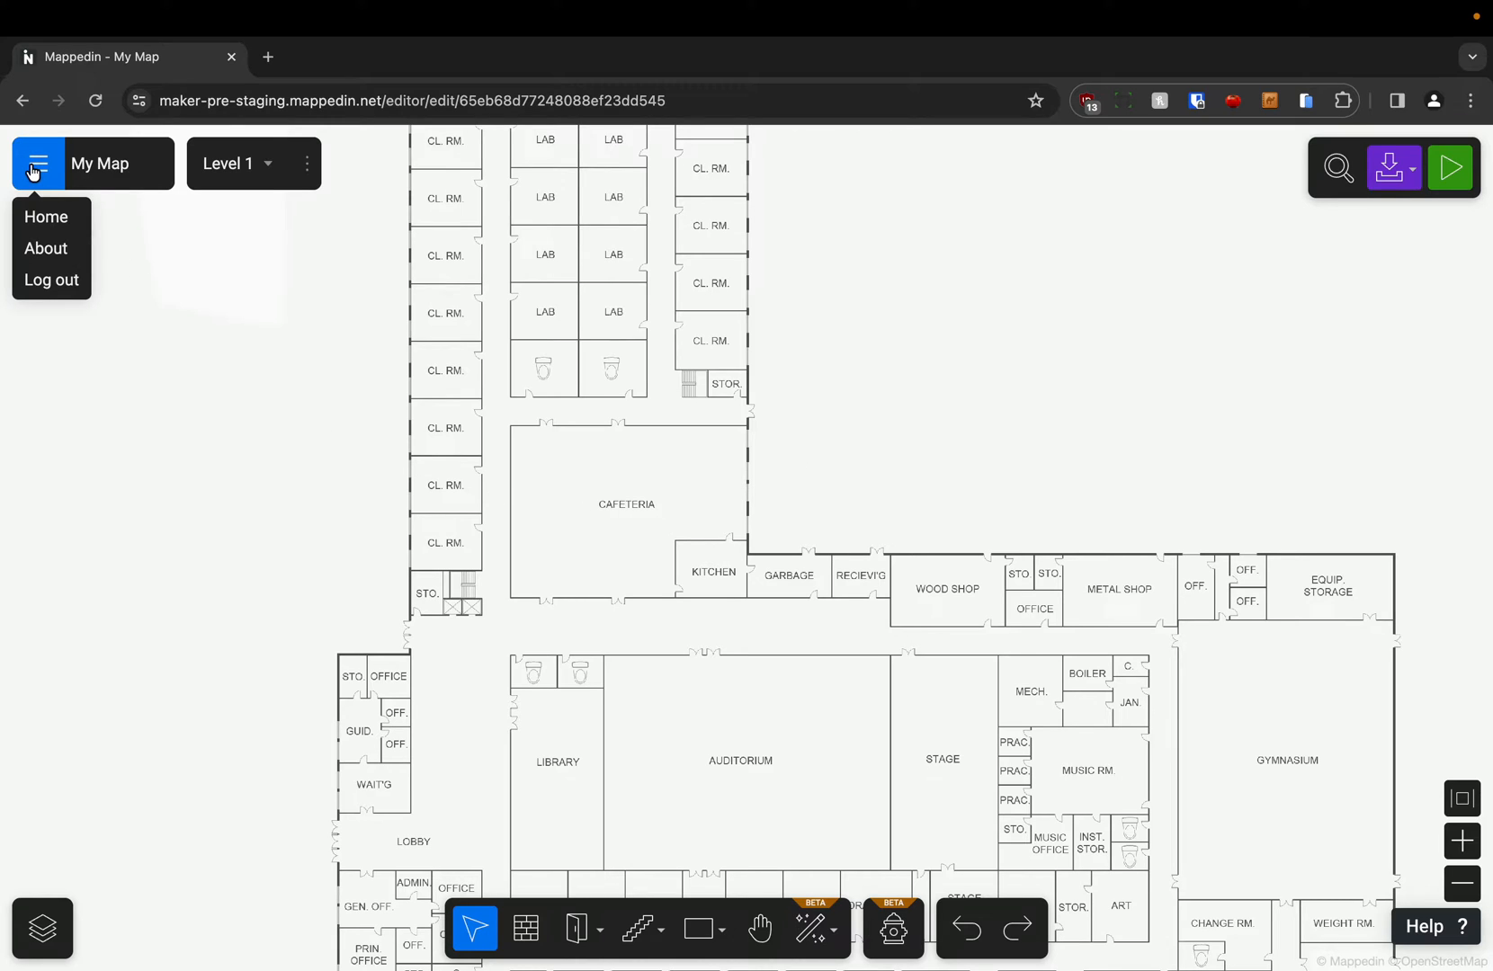
click(50, 217)
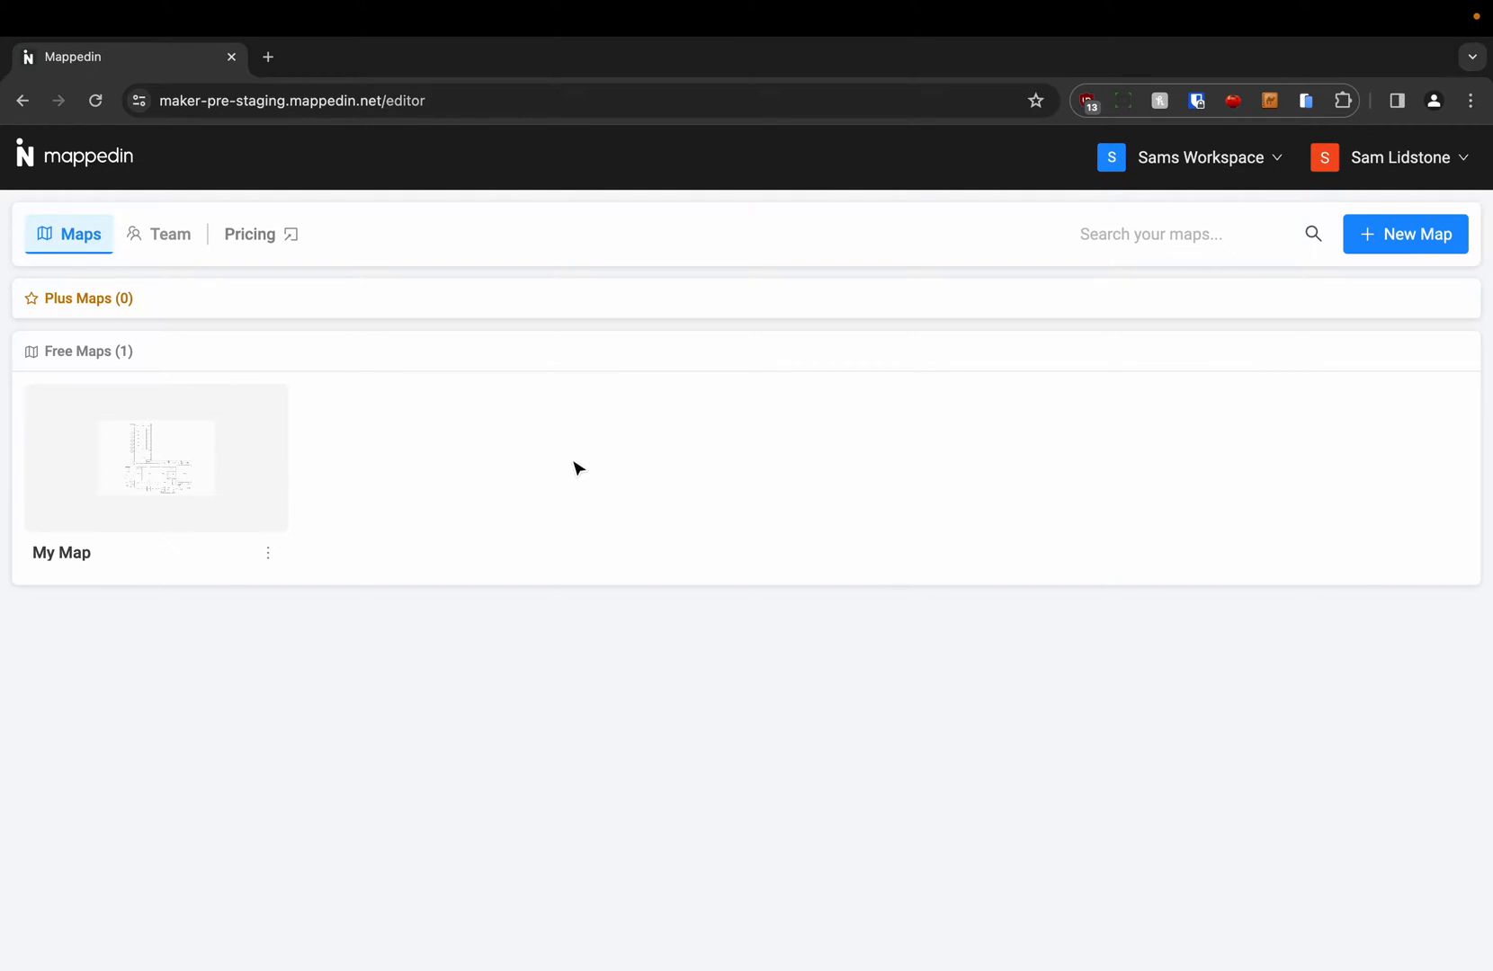
click(1423, 241)
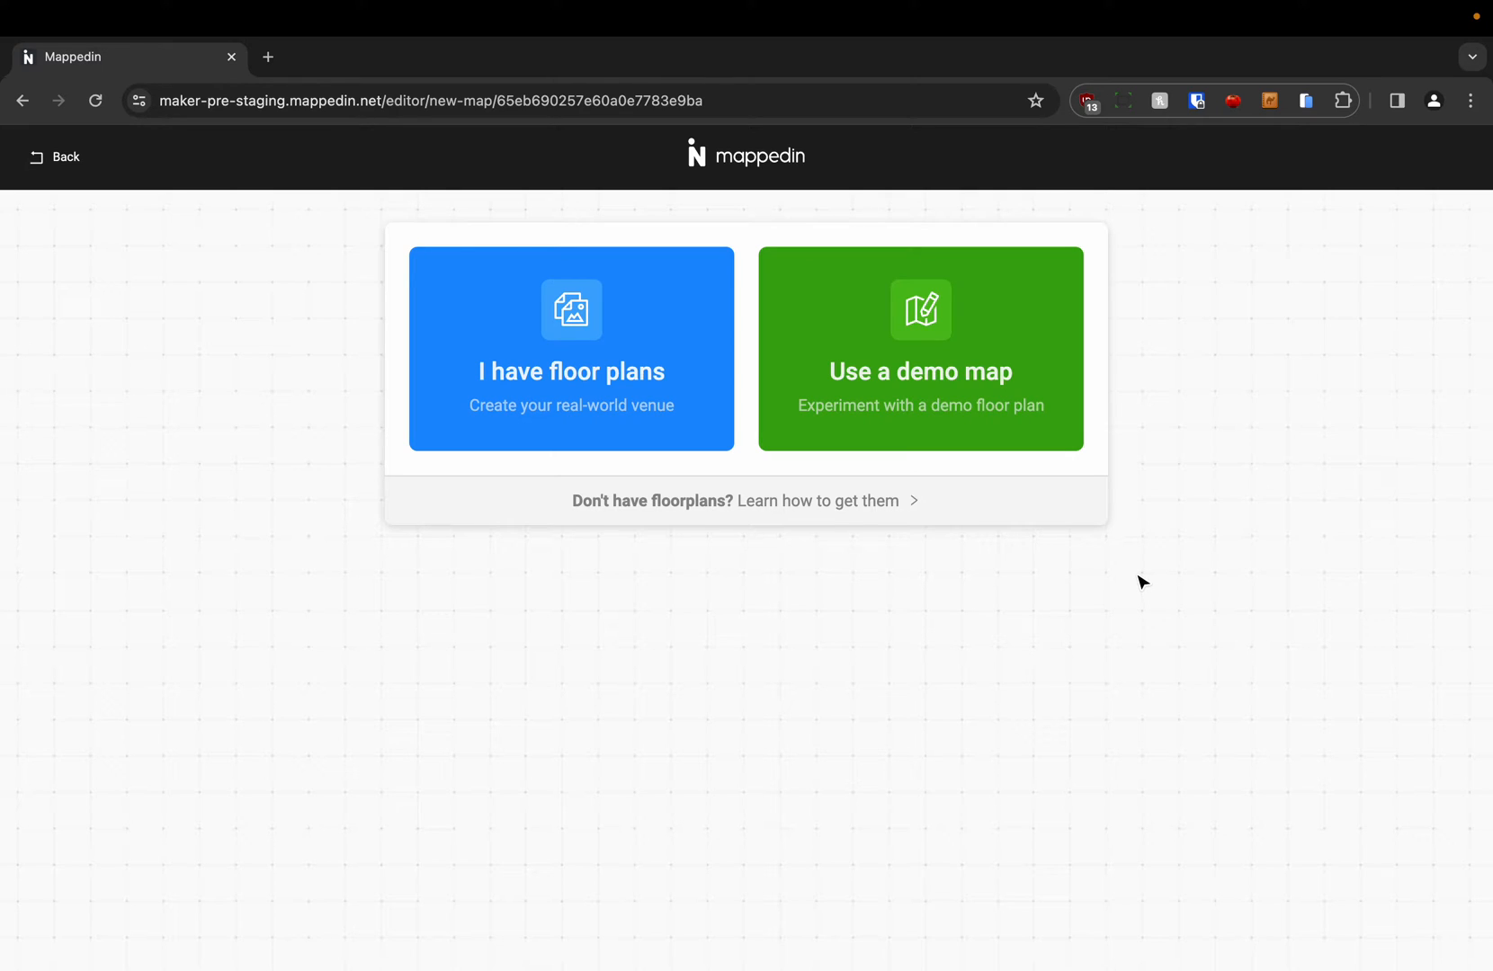
Examine the tips on how to get floor plans, including the QR code for the LiDAR scanning app.
click(959, 511)
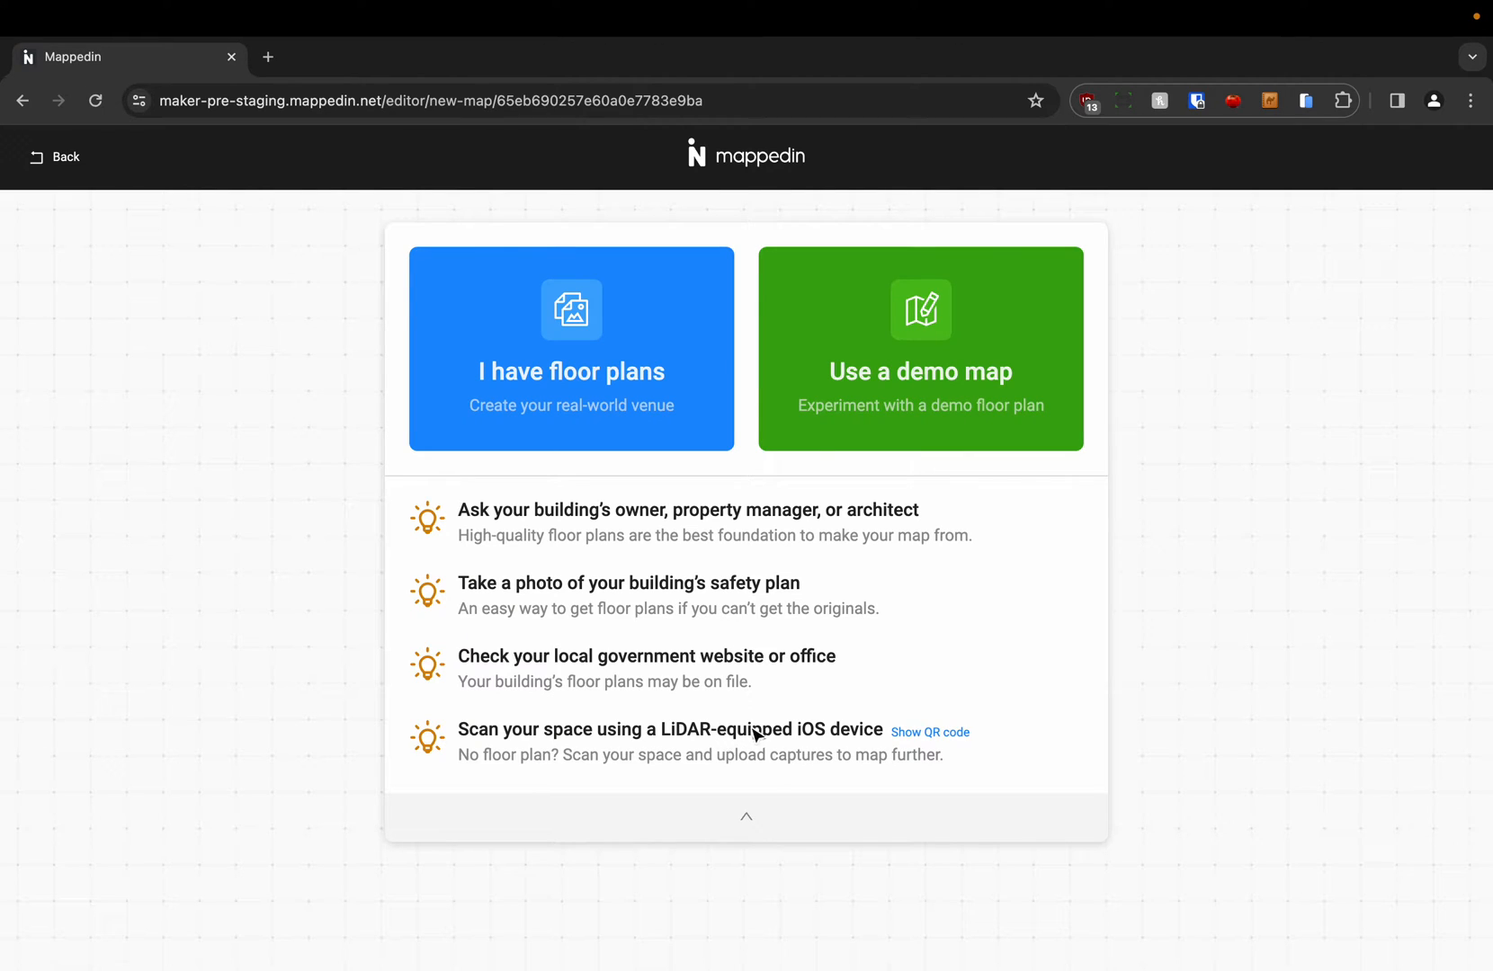
click(916, 731)
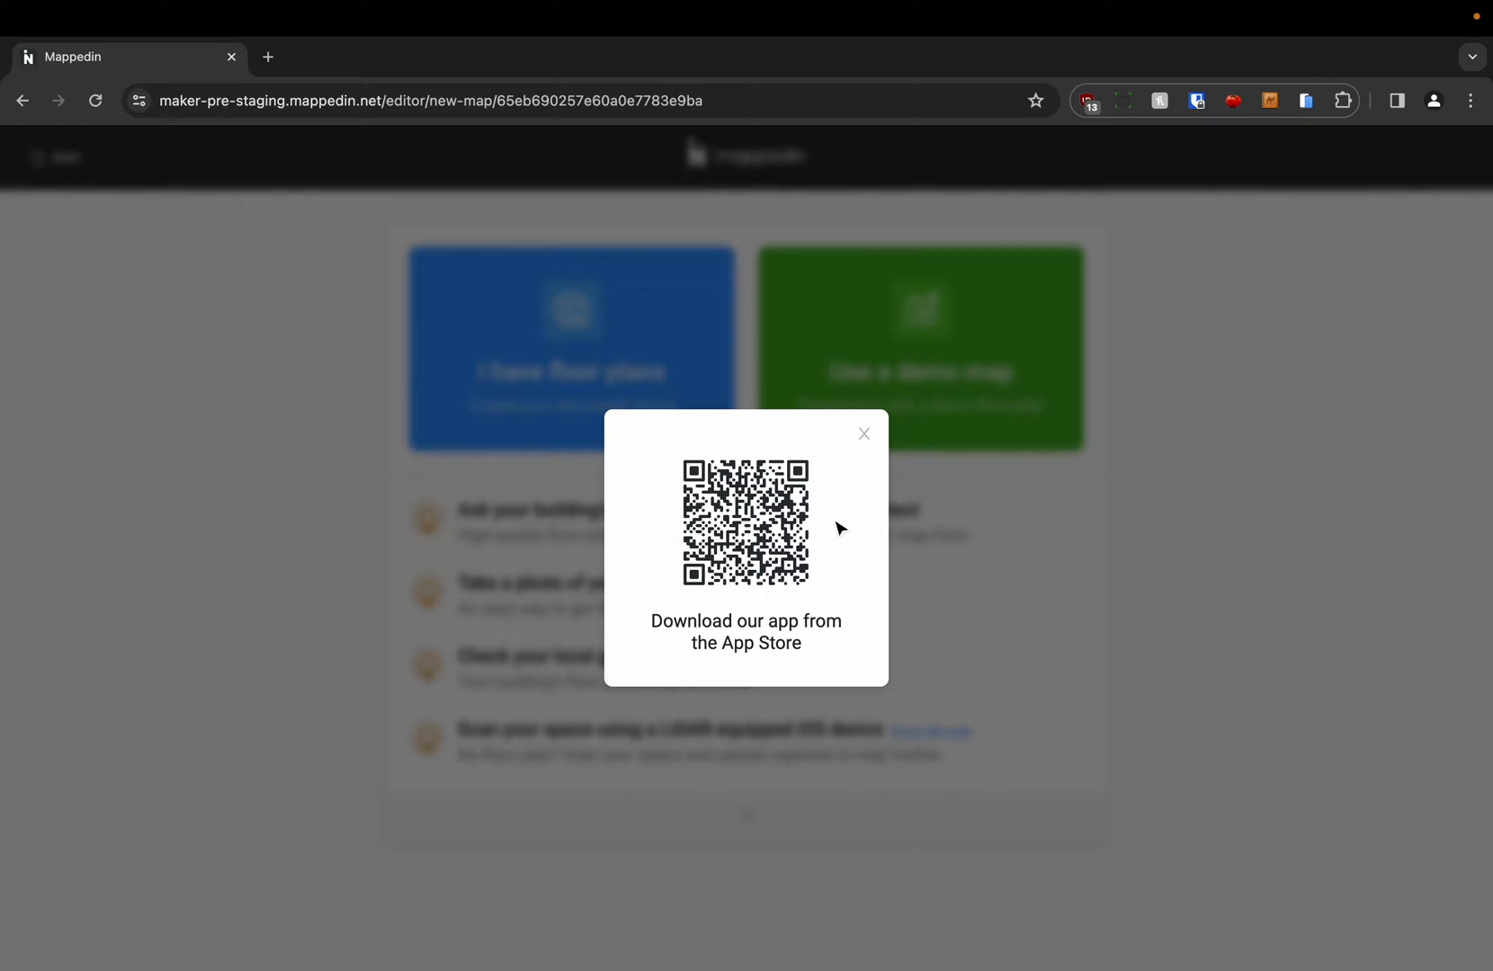
click(862, 434)
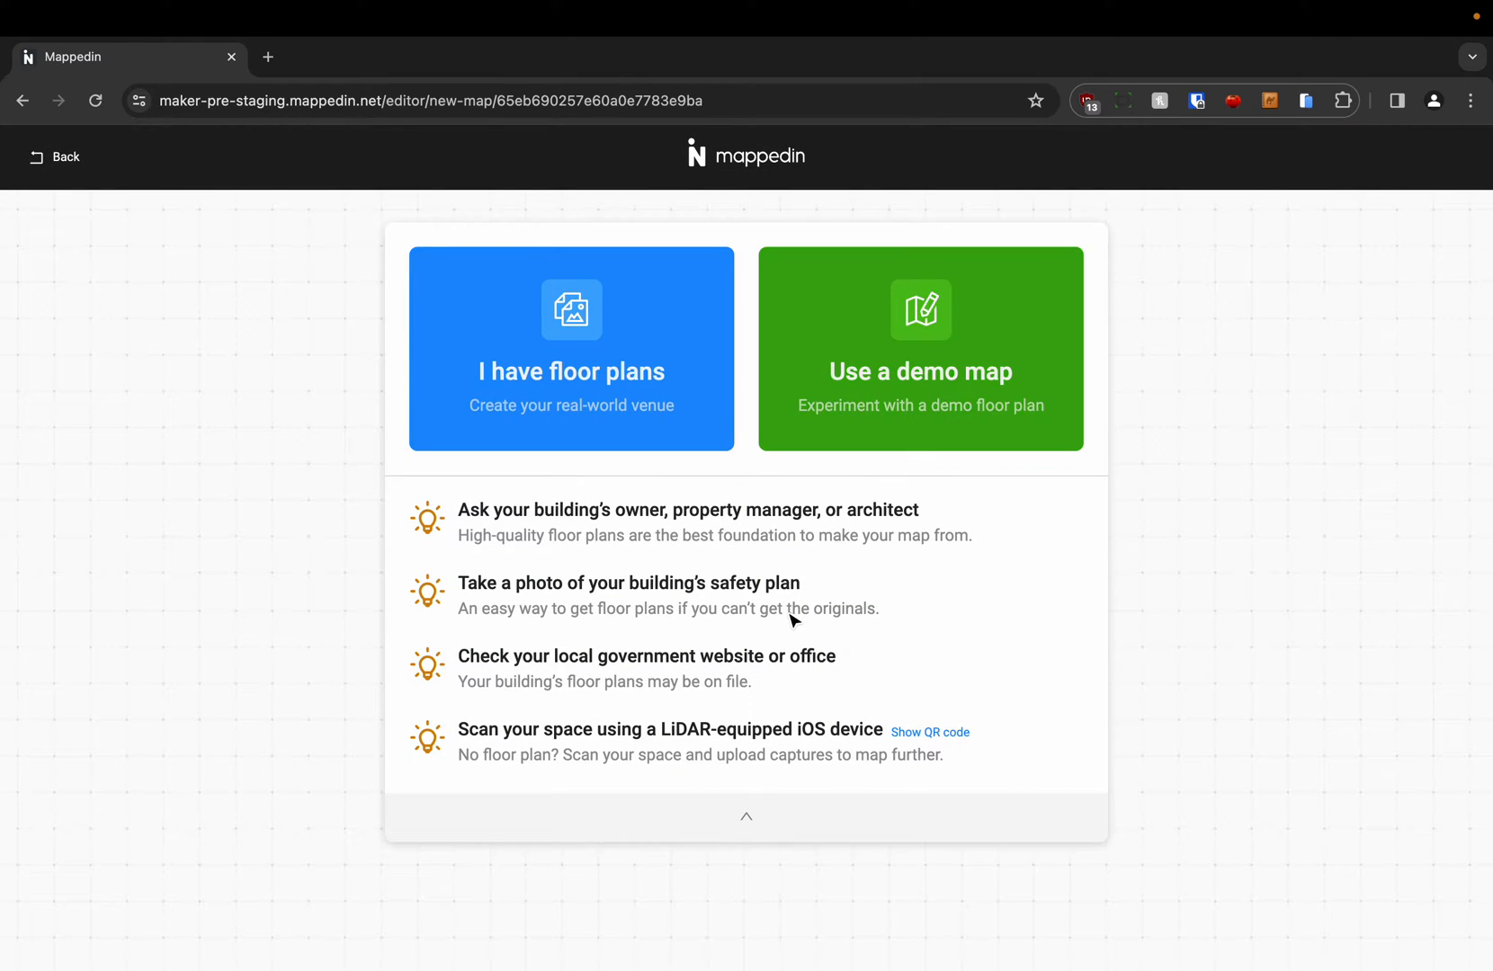
click(867, 815)
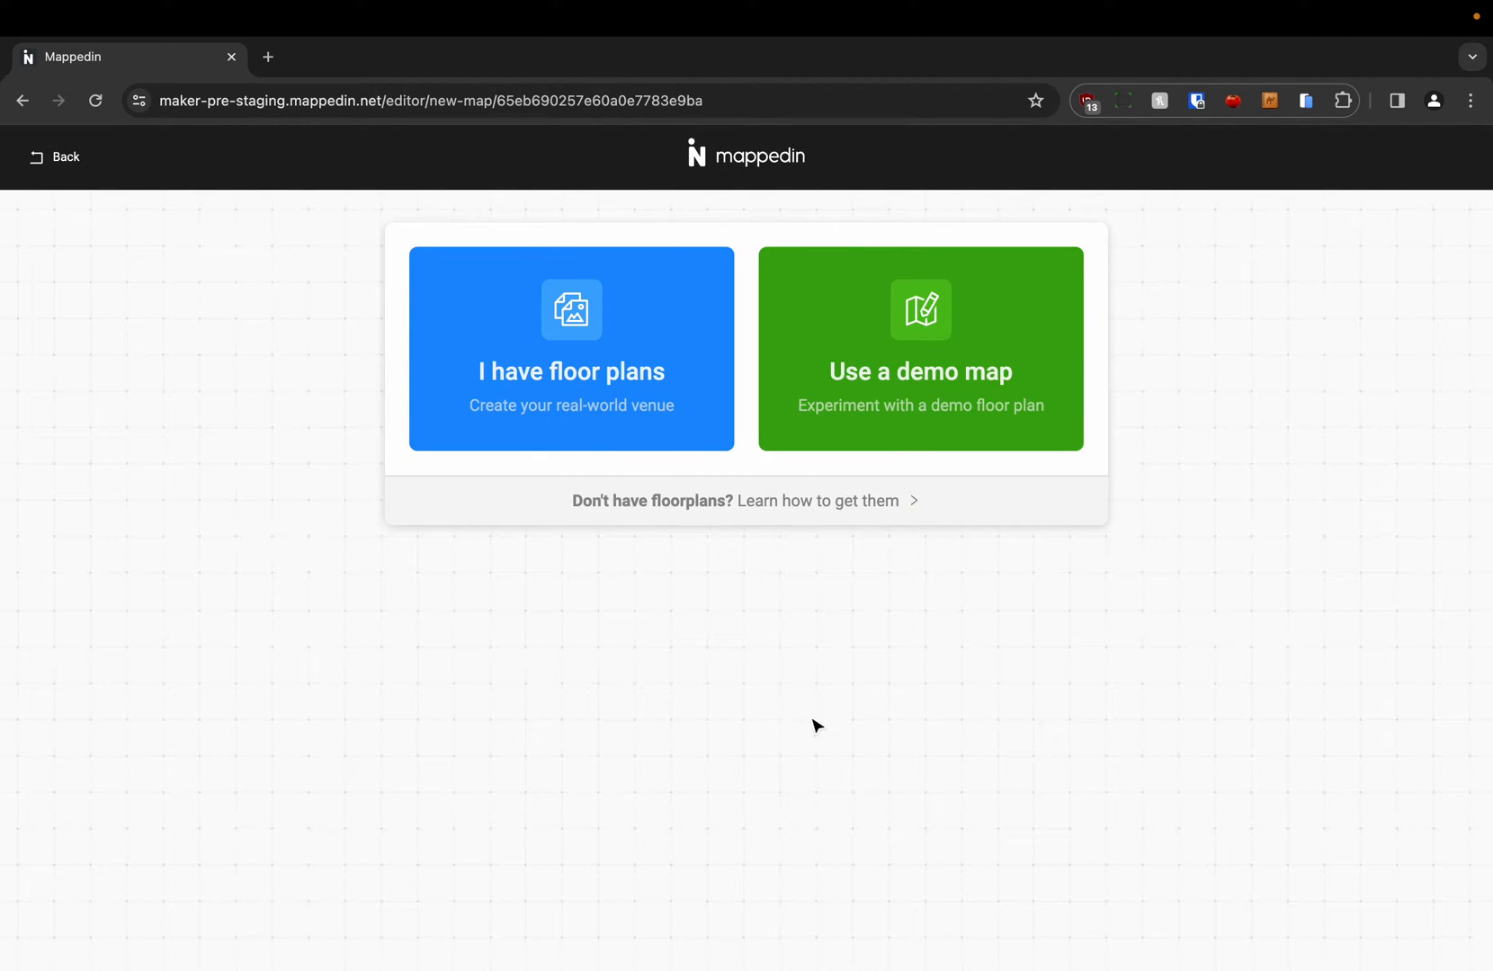
Upload the four Mappedin_Maker DEMO School_Multistory floor plans, 1F to 4F, as PNG images.
click(697, 365)
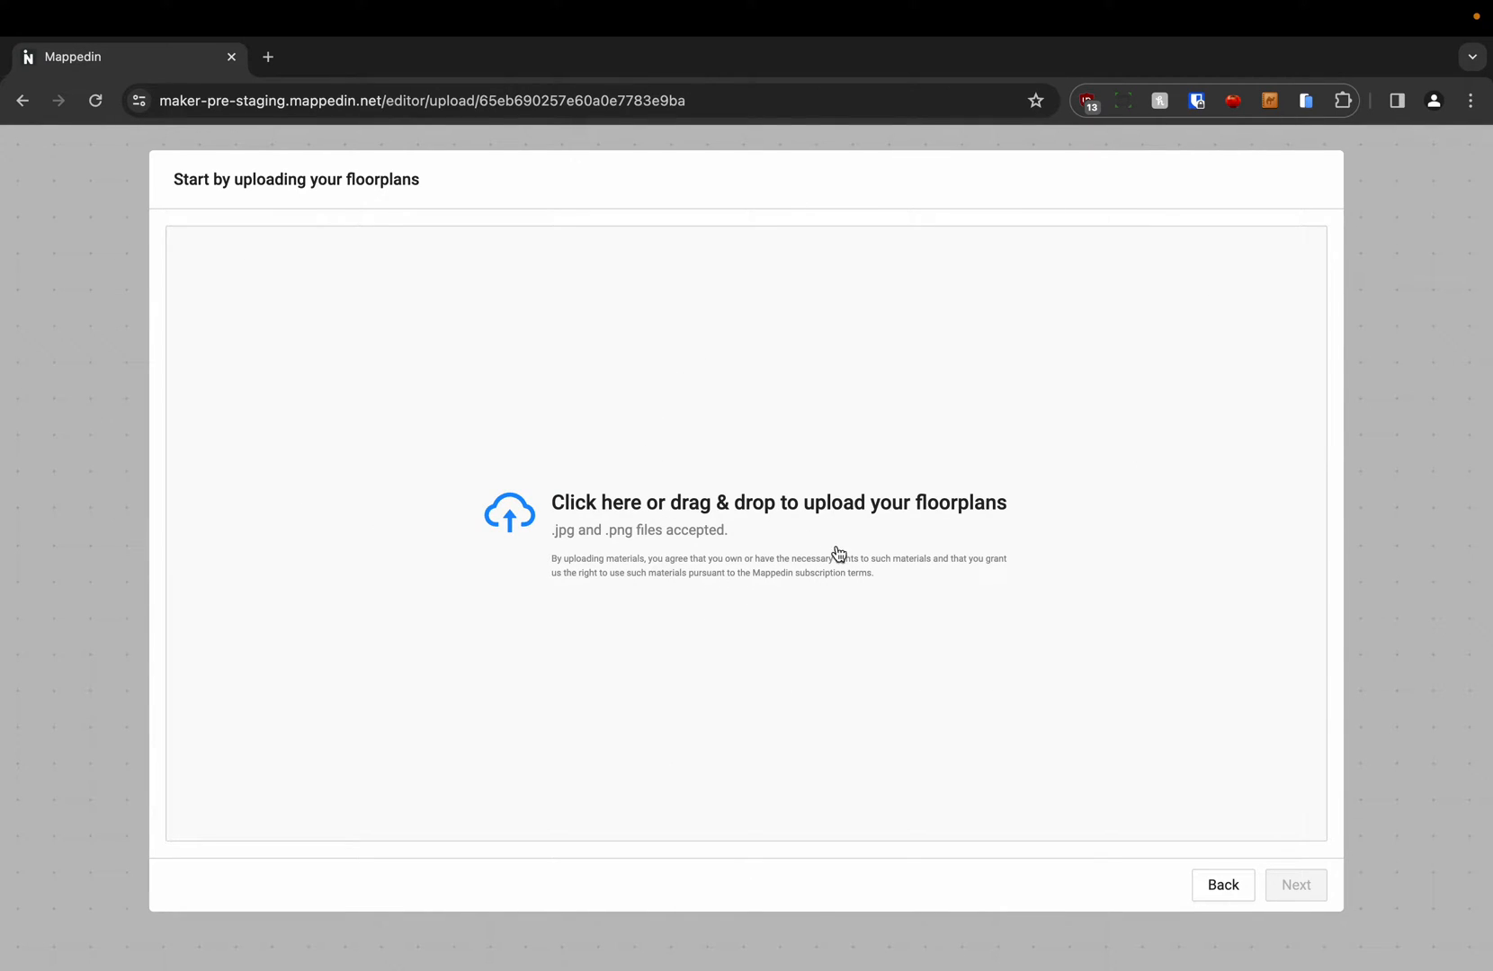
click(845, 521)
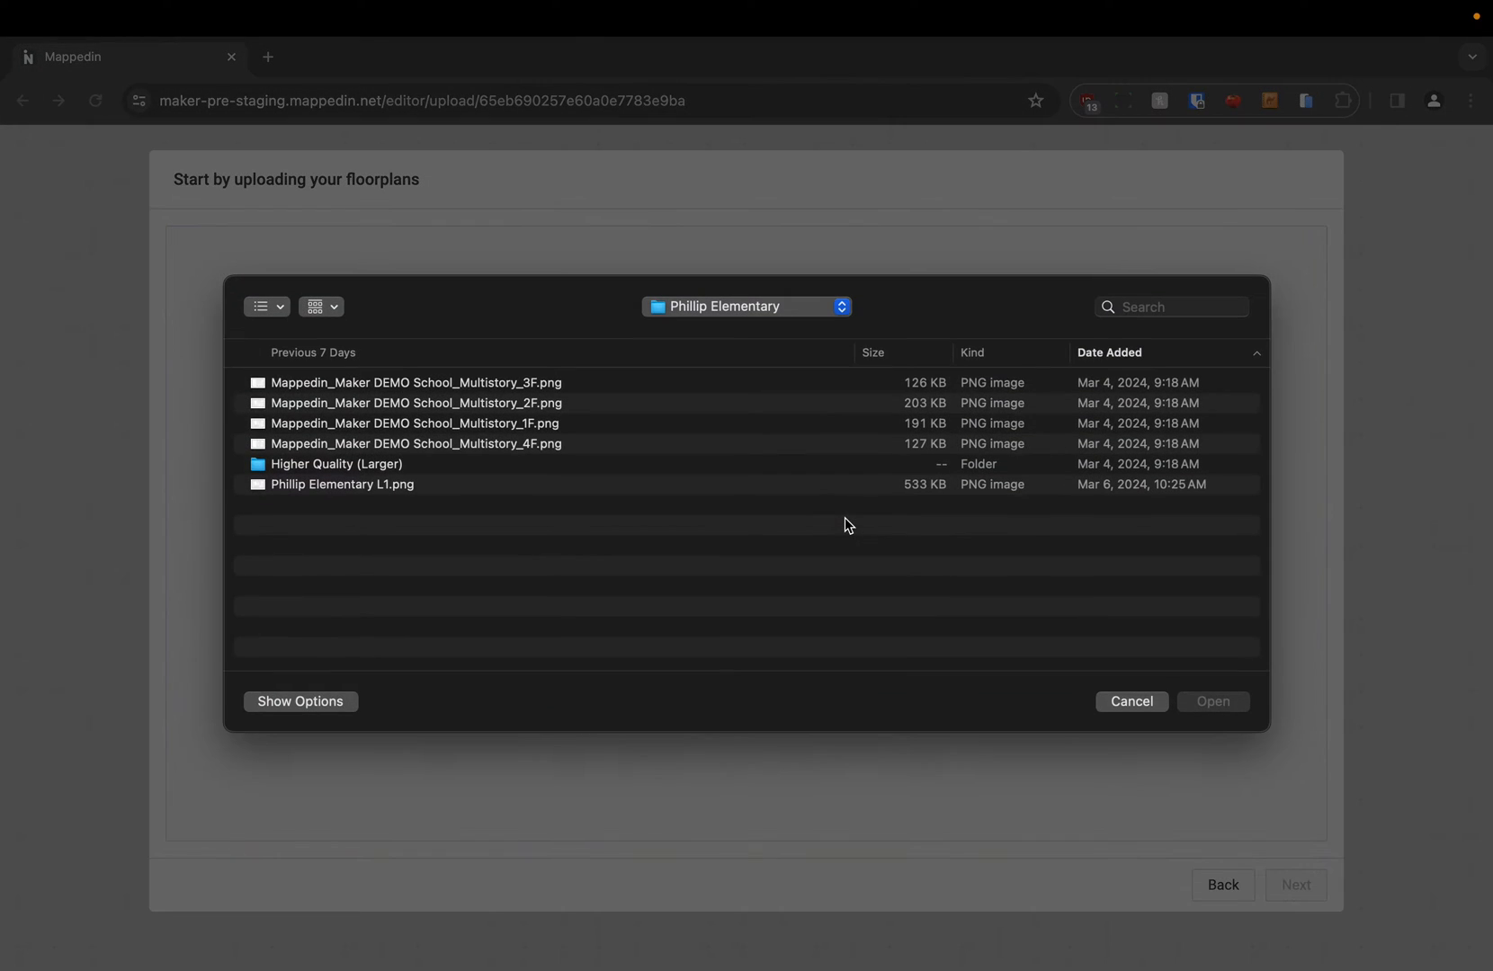
click(572, 385)
shift+click(581, 444)
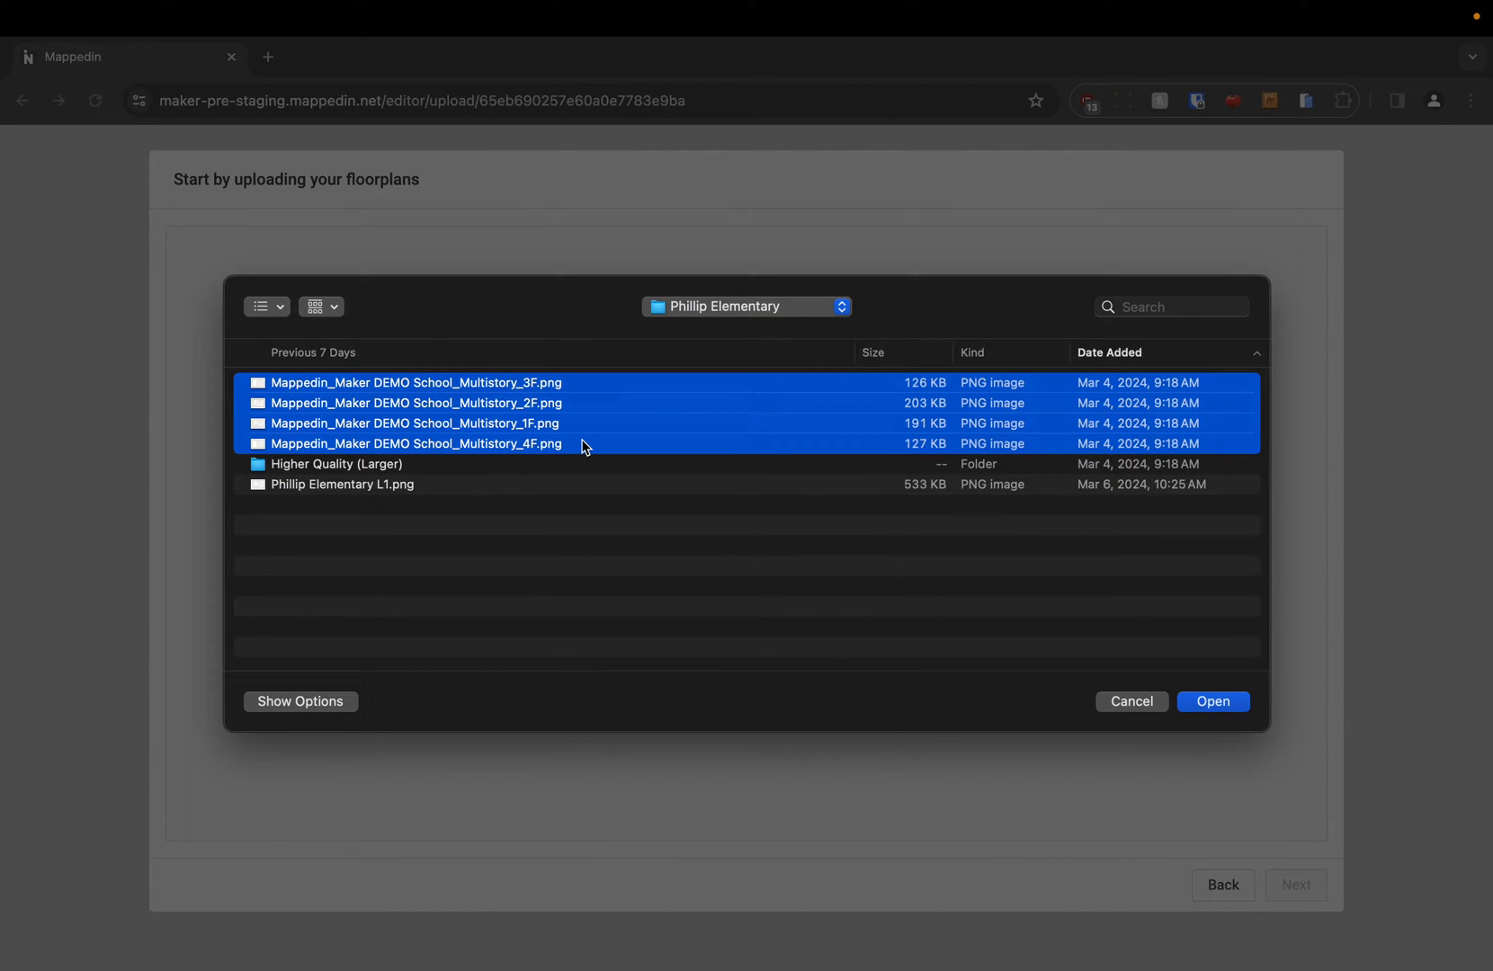
key(Return)
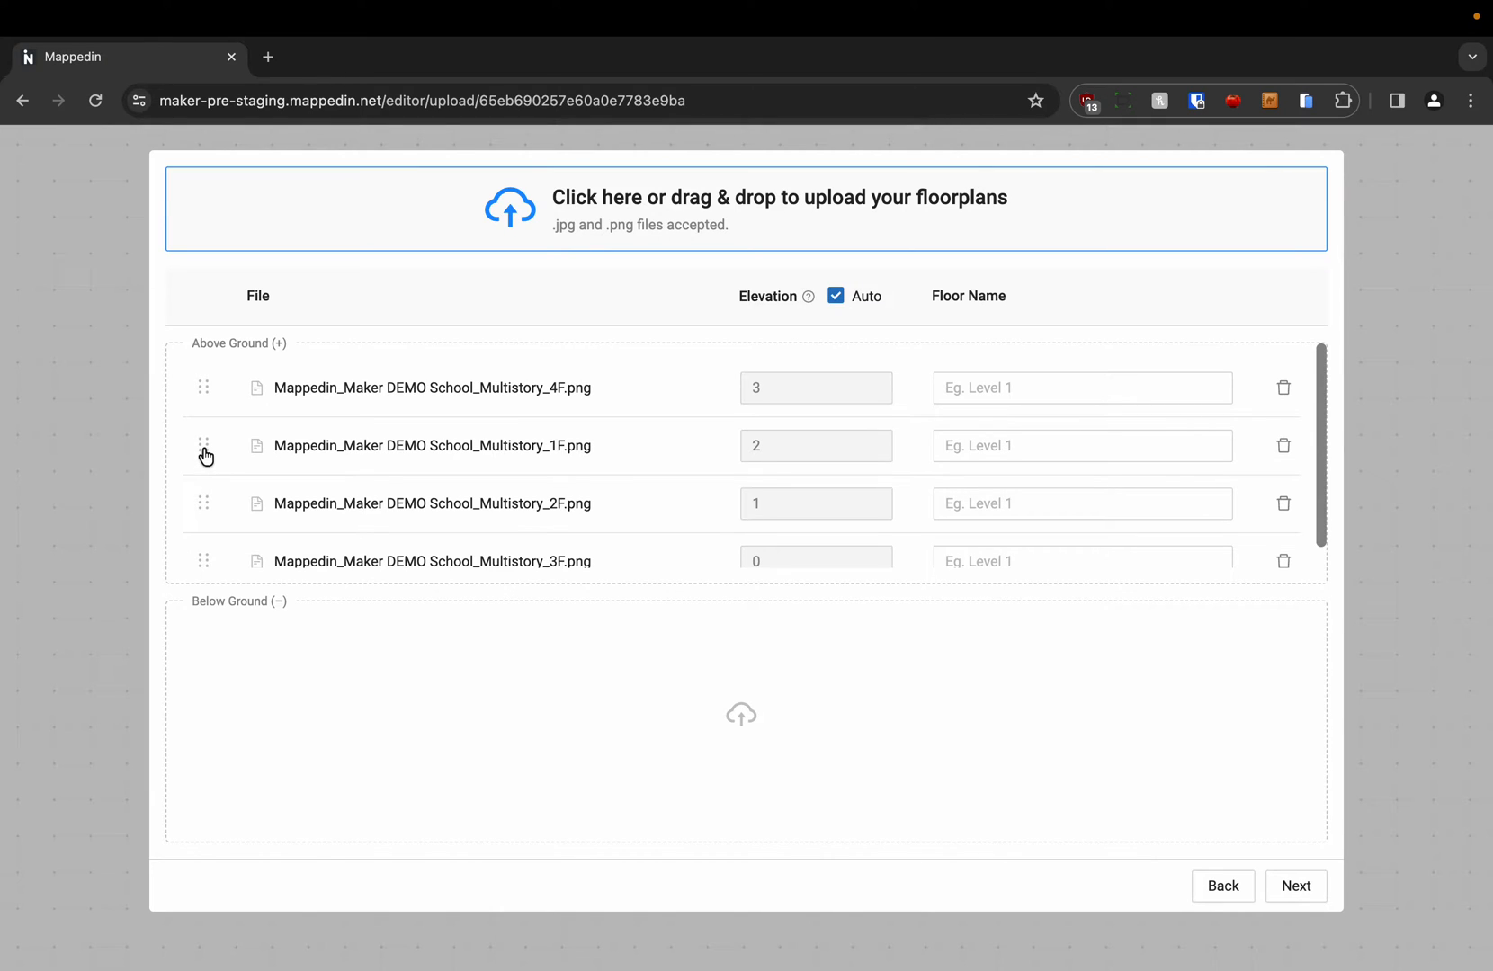
Reorder the above-ground floor plans so they run 4F, 3F, 2F, 1F from highest to lowest.
drag(205, 459, 211, 558)
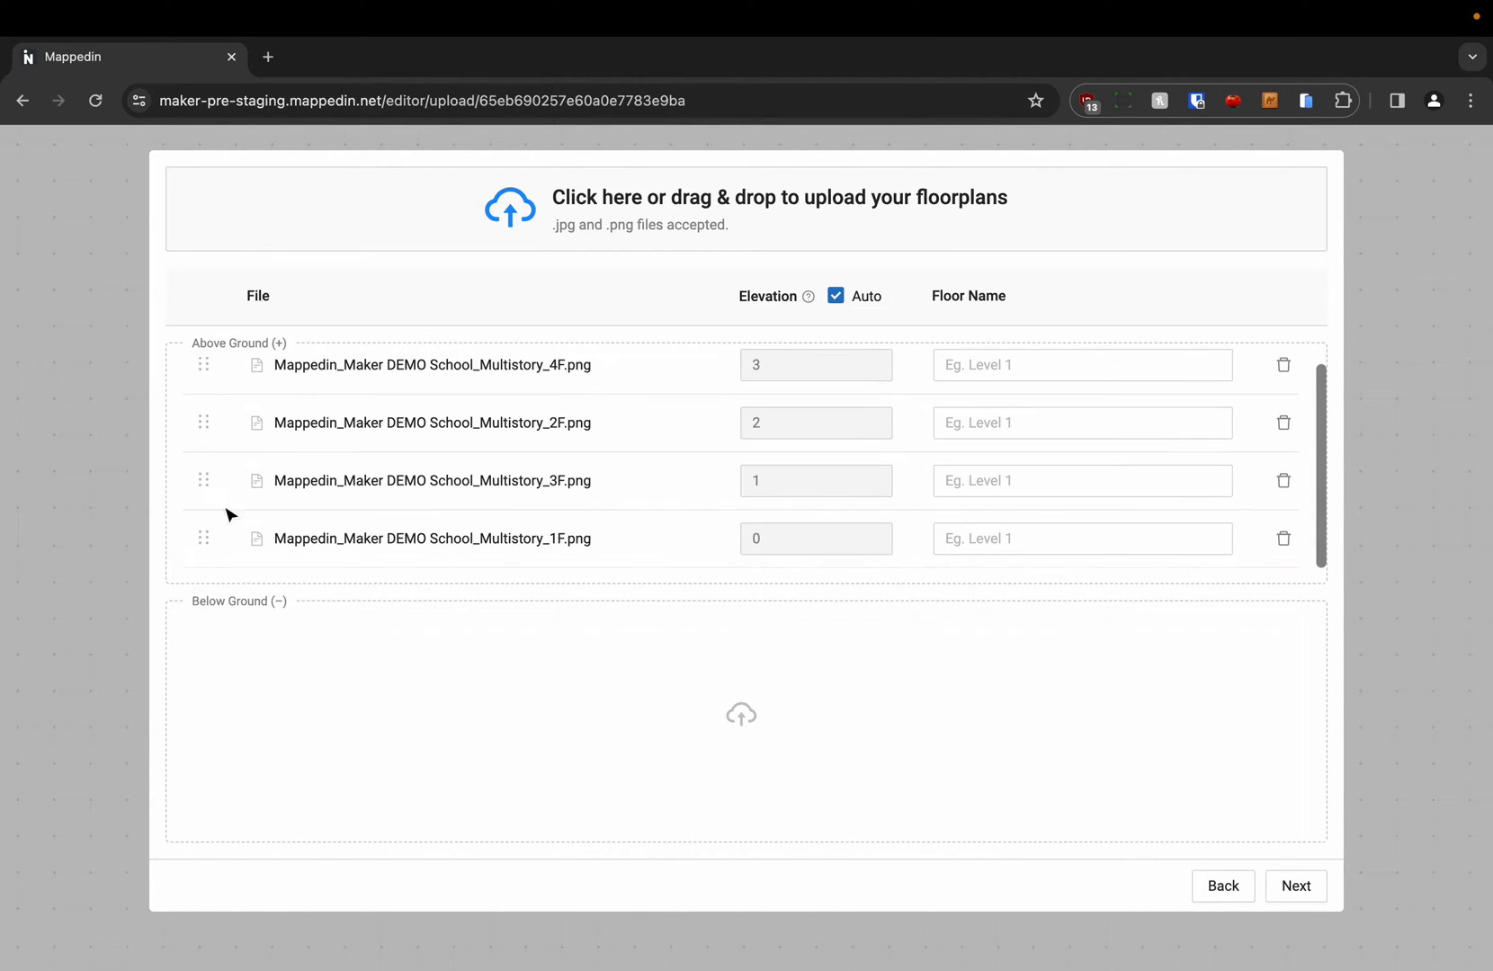
drag(205, 425, 210, 492)
Move the 1F and 2F floor plans below ground and bring both back above ground in order.
drag(203, 538, 210, 708)
drag(202, 526, 233, 646)
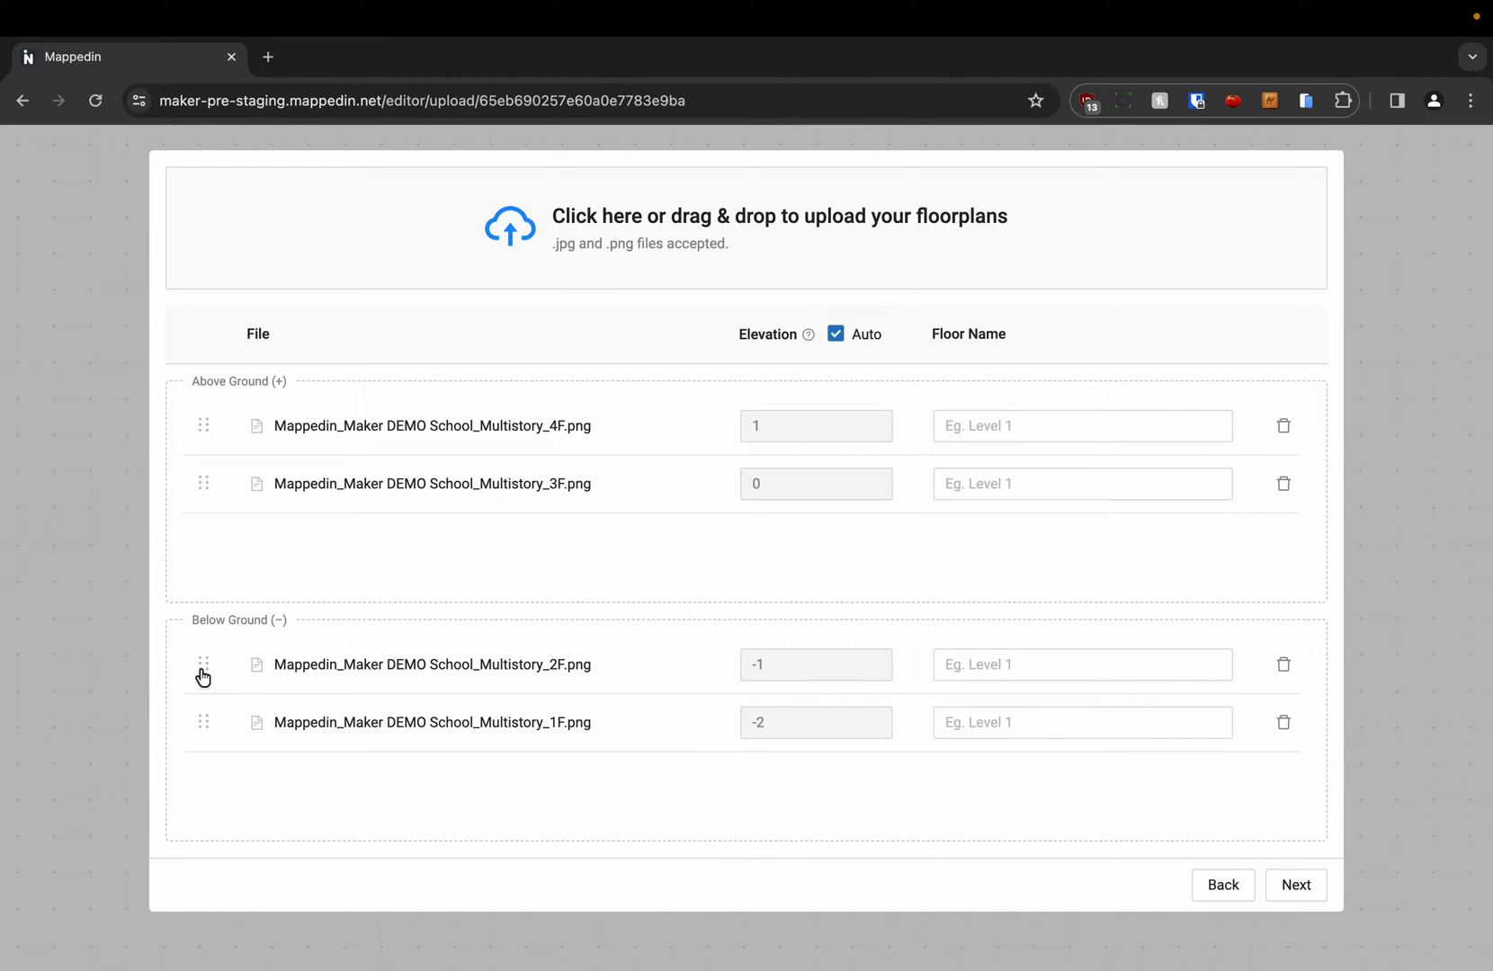
drag(199, 672, 200, 576)
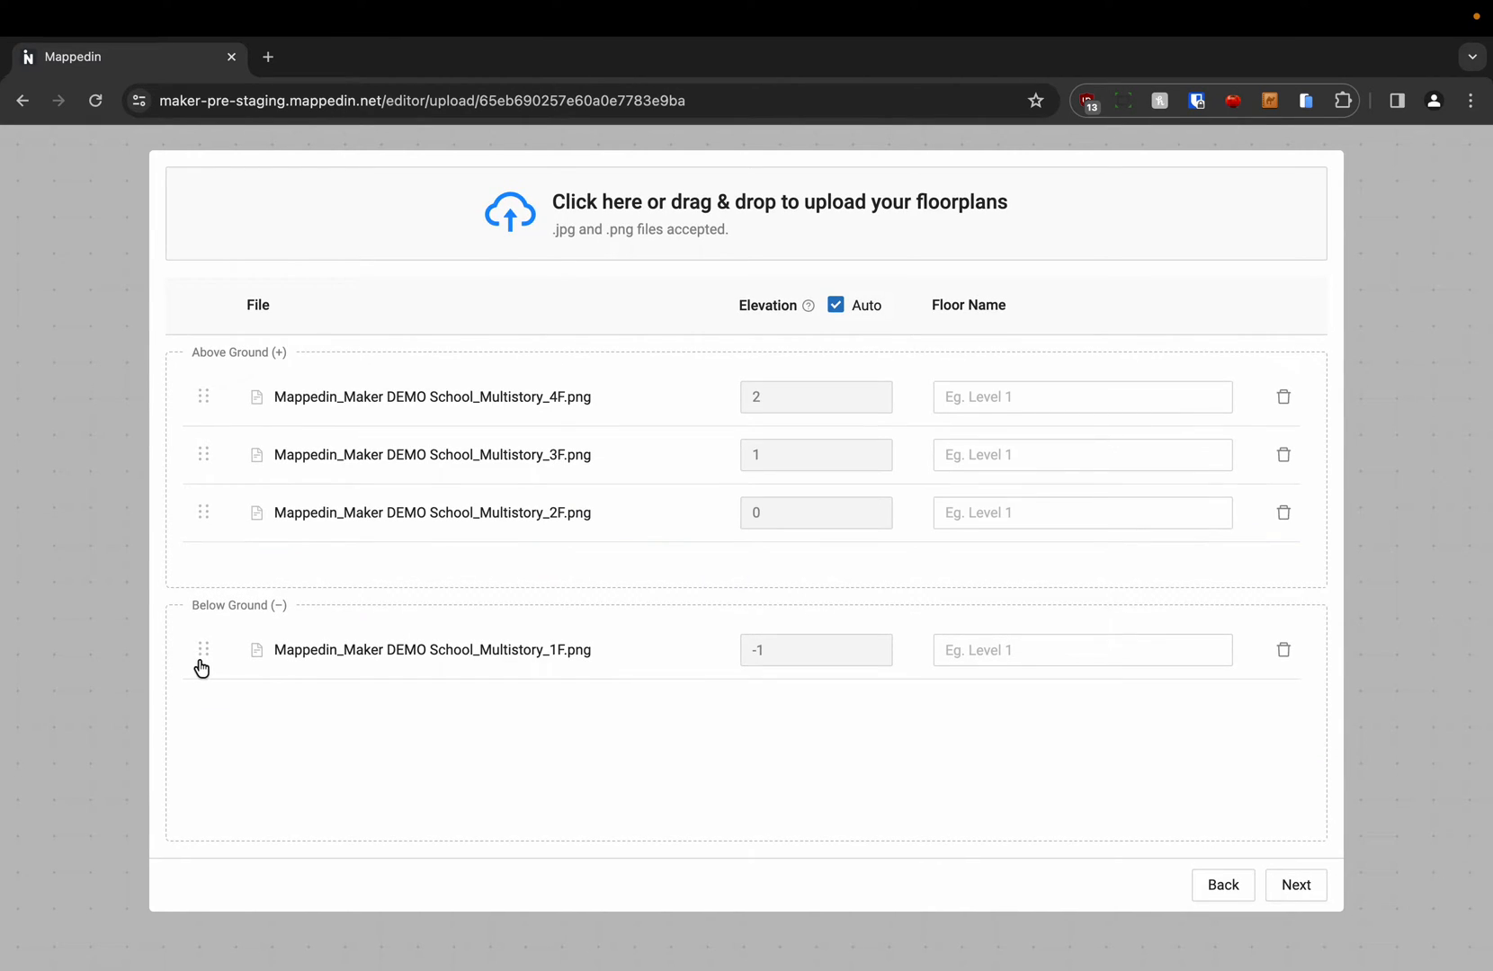
drag(198, 663, 292, 603)
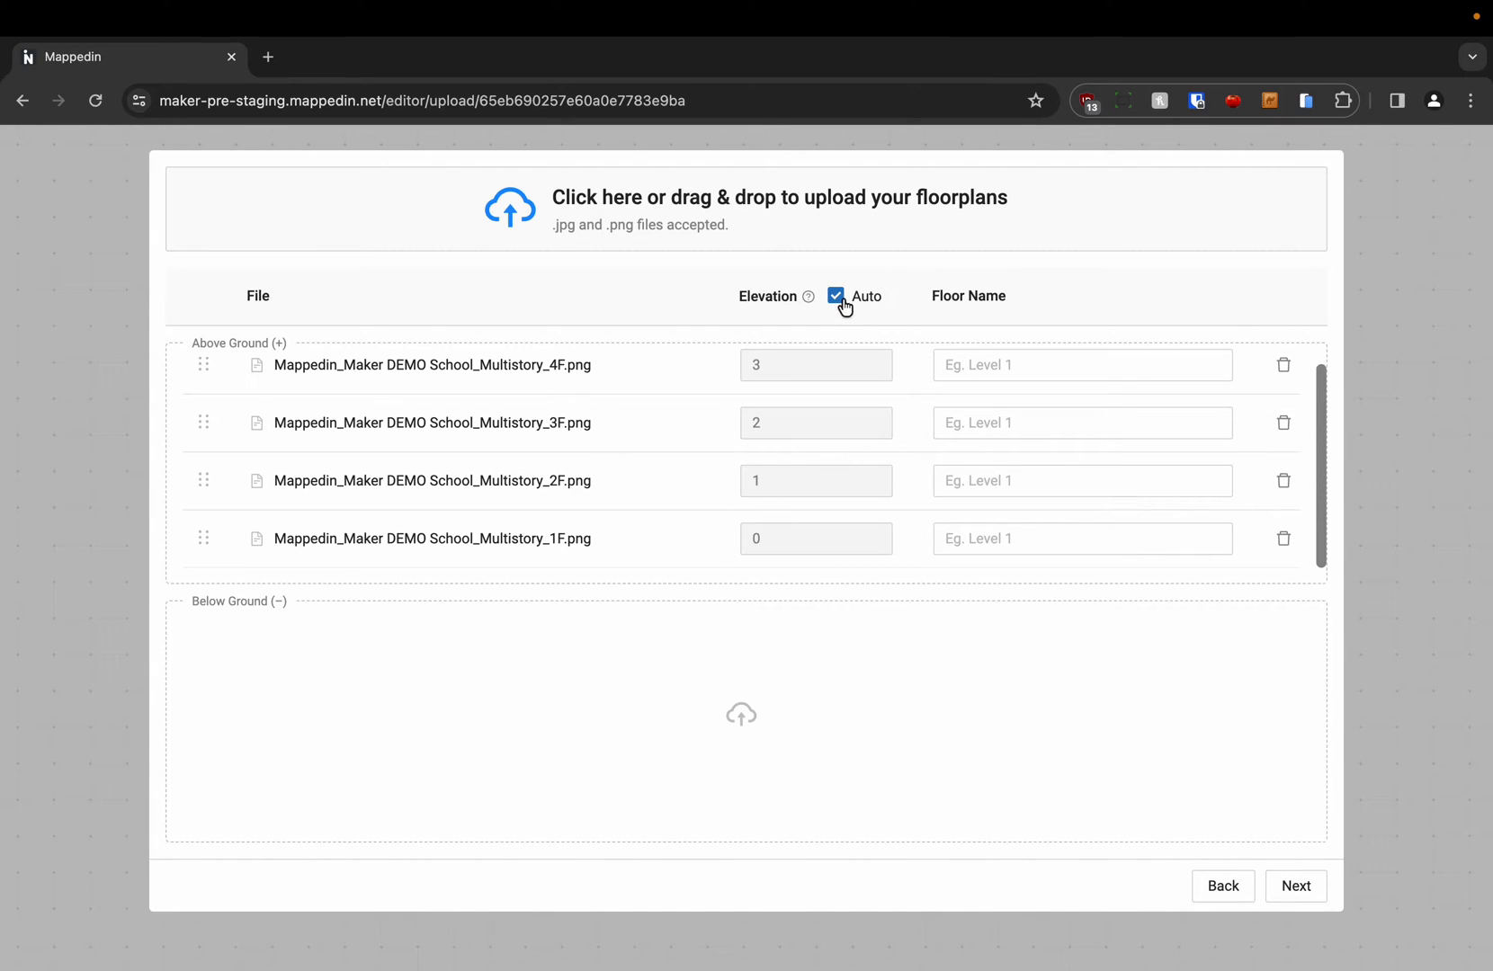
Name the 1F floor plan Level 1 and the 2F floor plan Level 2.
click(996, 532)
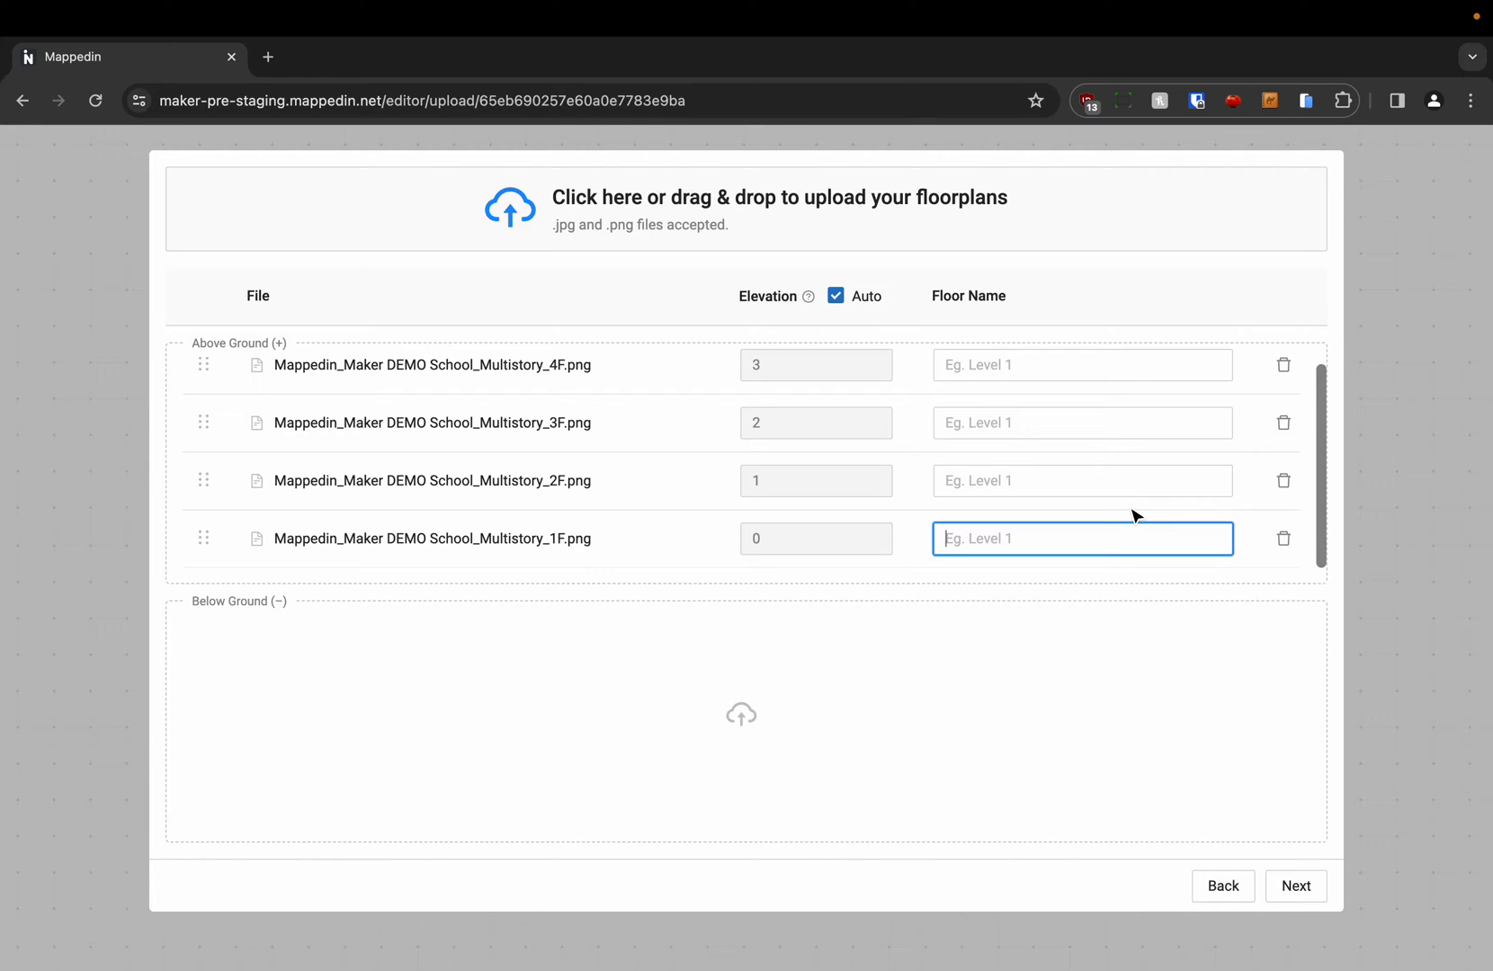
text(Level 1)
drag(981, 538, 936, 541)
key(ctrl+c)
click(1047, 483)
key(ctrl+v)
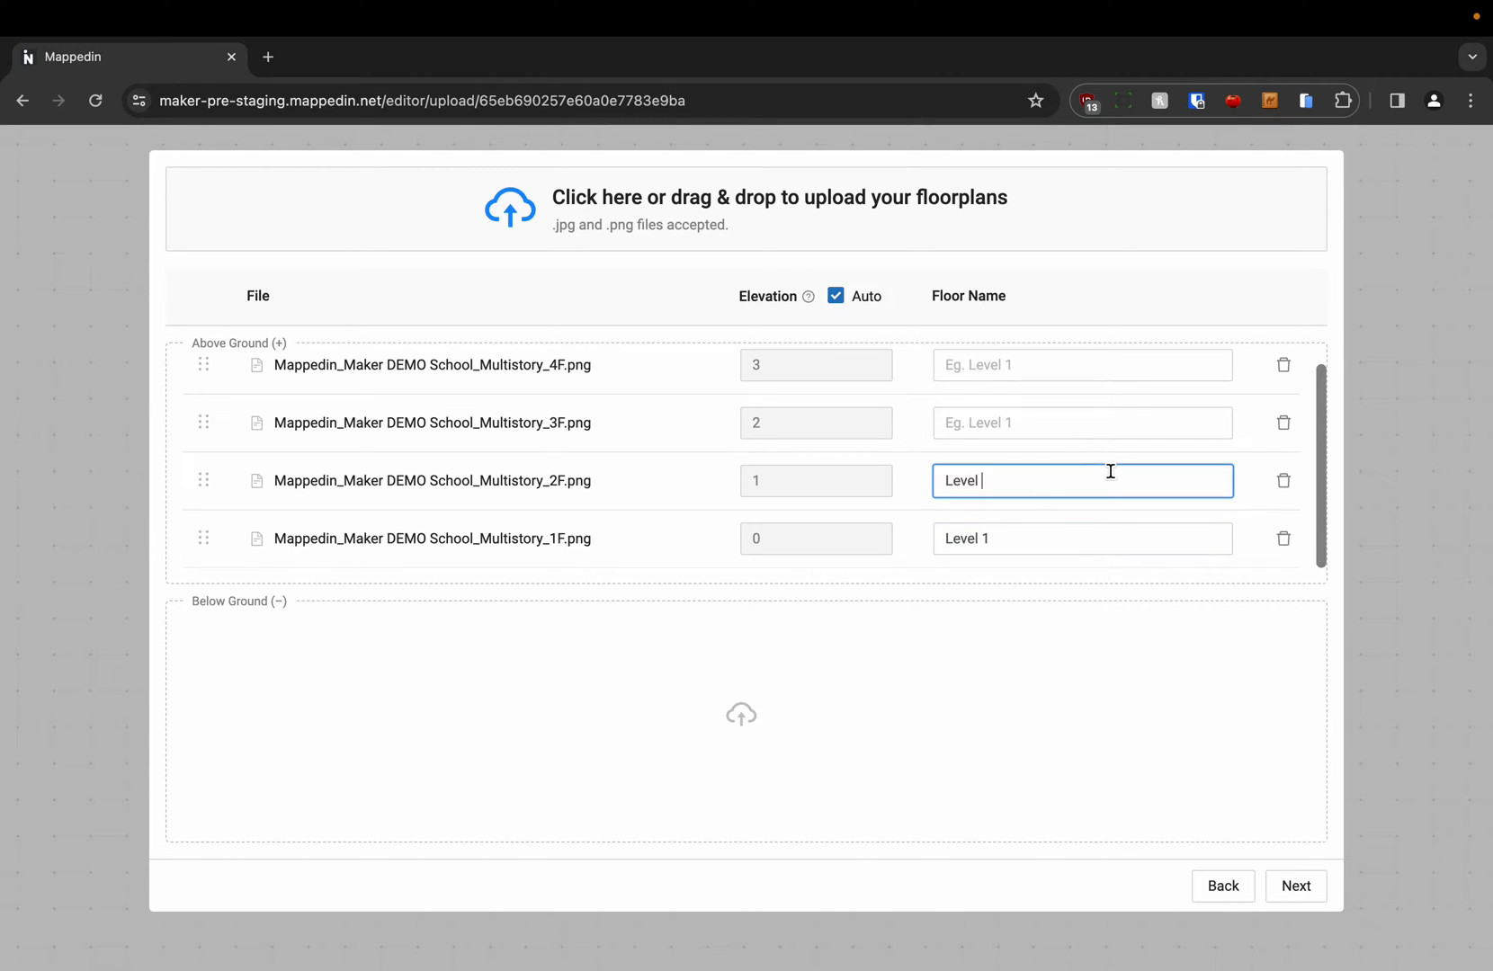
text(2)
Name the 3F floor plan Level 3 and the 4F floor plan Level 4, and proceed to world positioning.
click(1057, 425)
key(ctrl+v)
text(3)
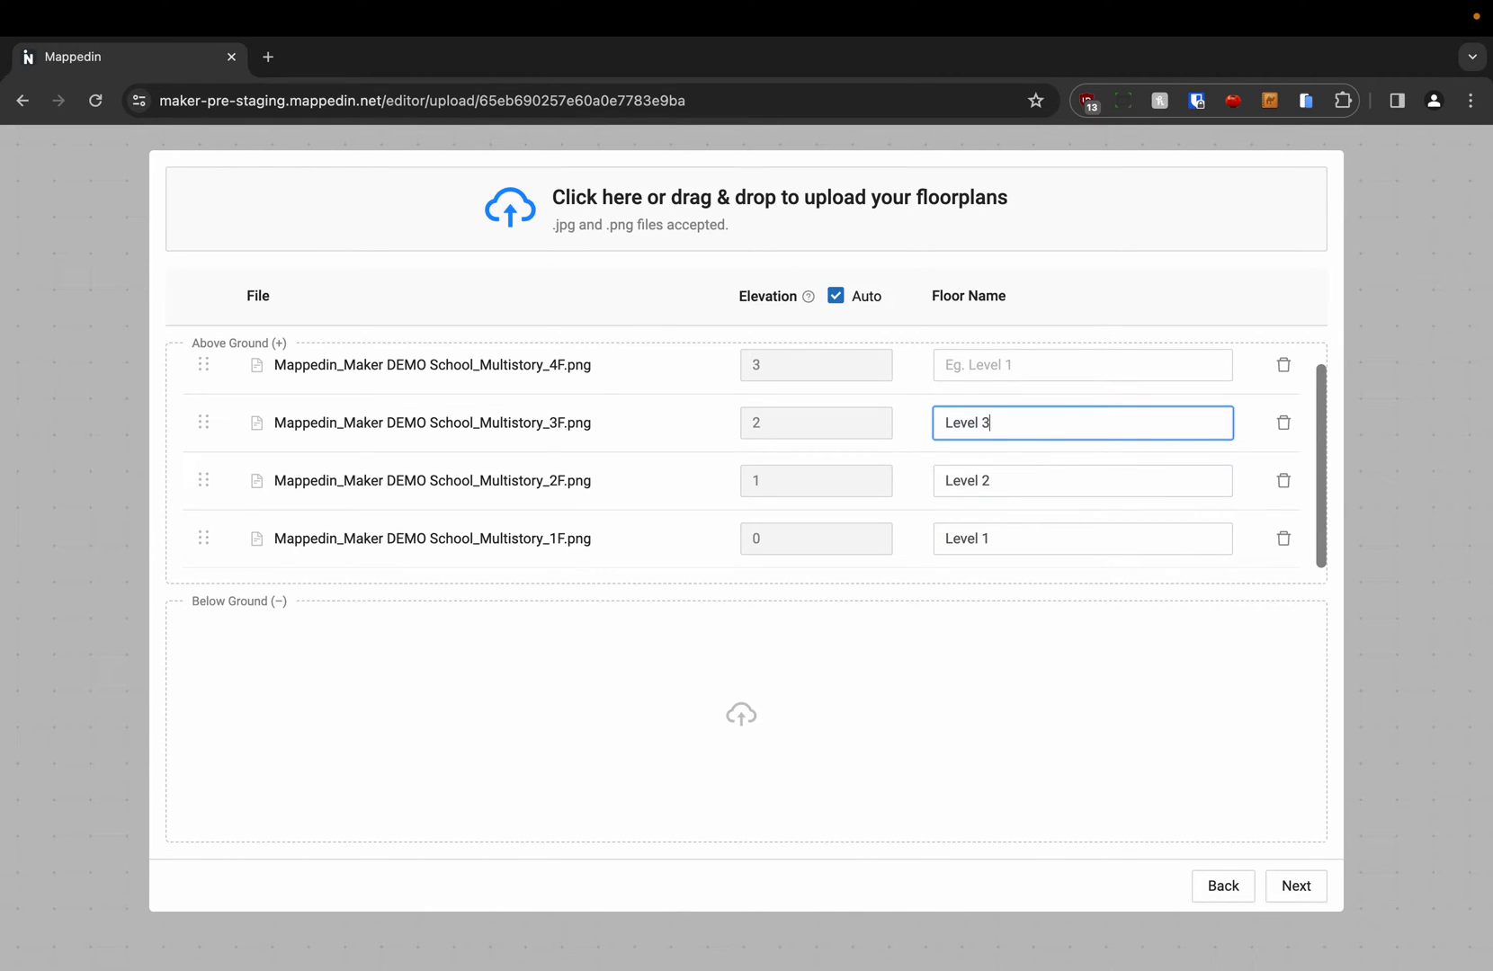
click(1035, 369)
key(ctrl+v)
text(4)
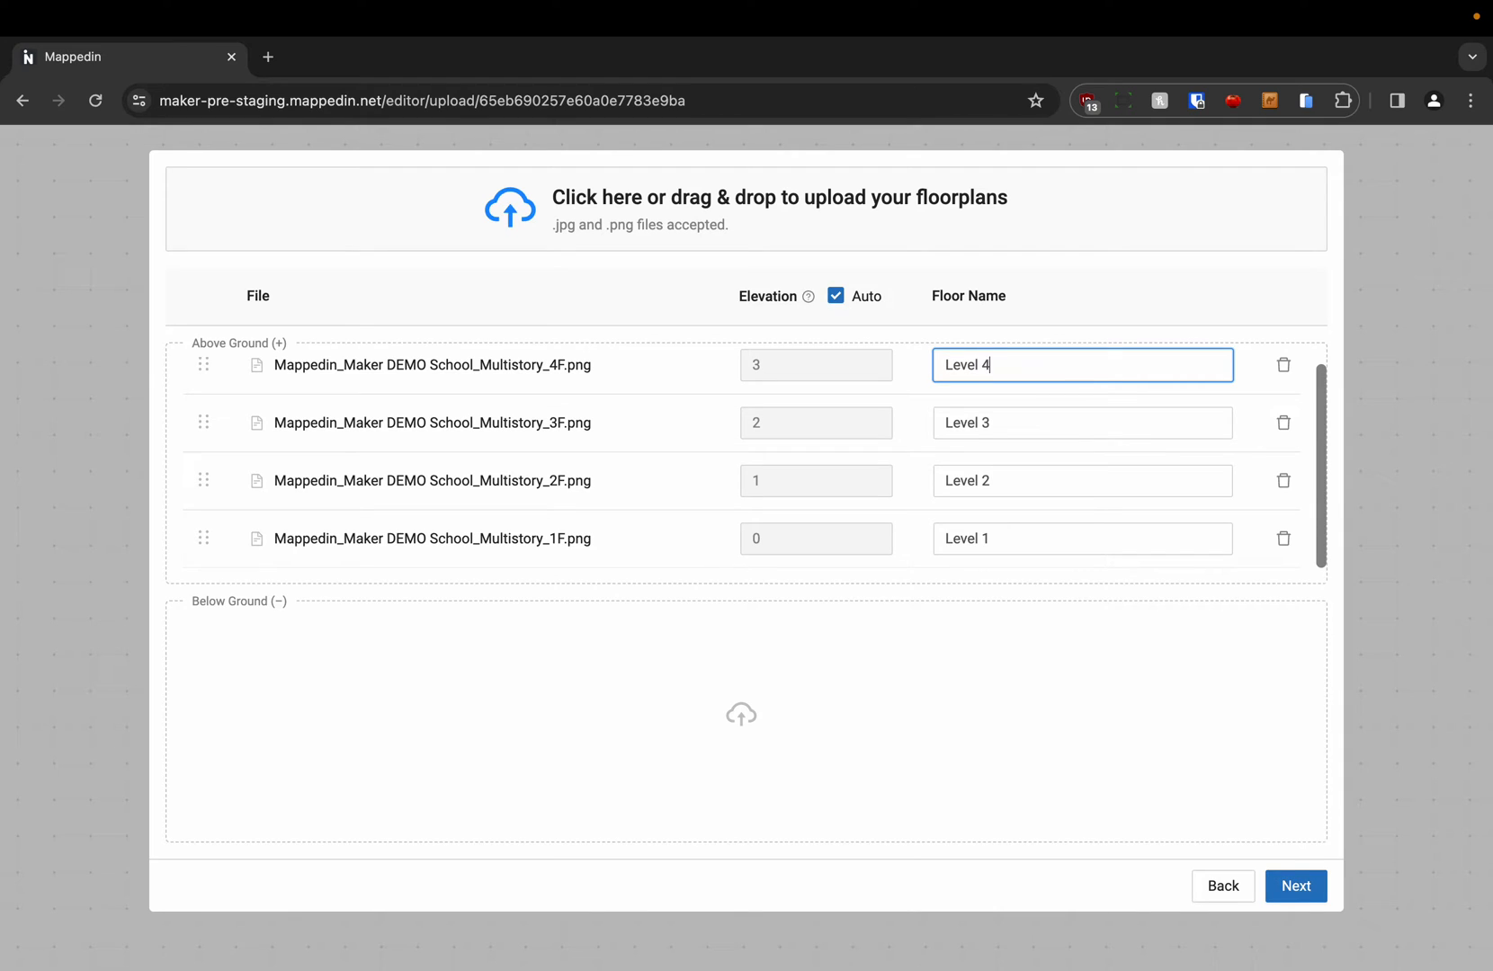
click(1298, 886)
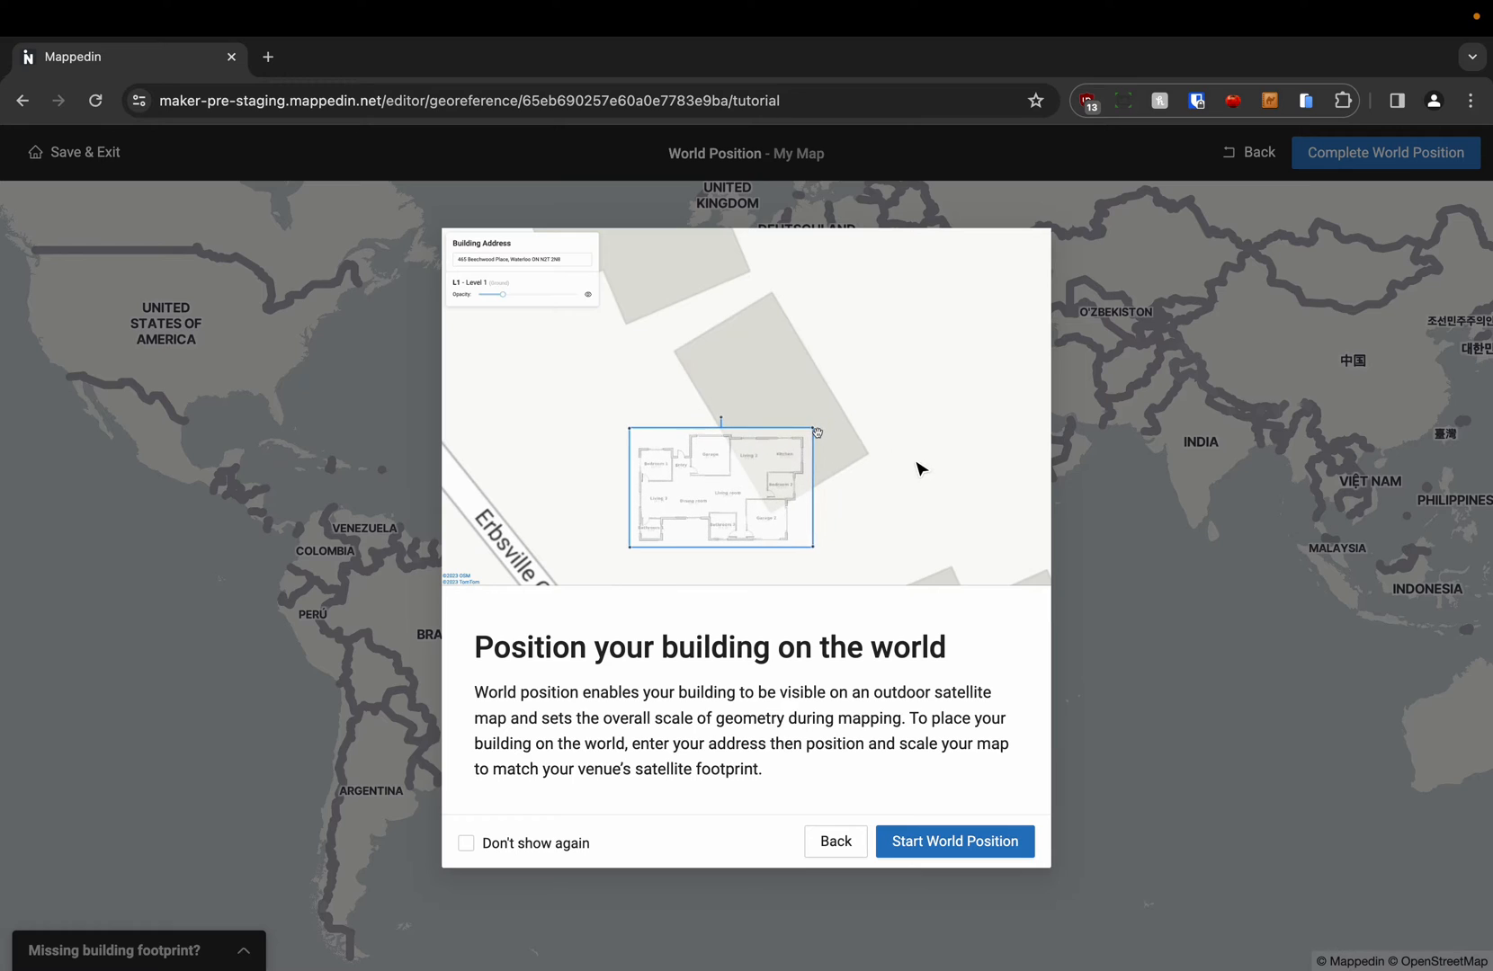
Begin world positioning and set the building's address to Waterloo ON.
click(961, 843)
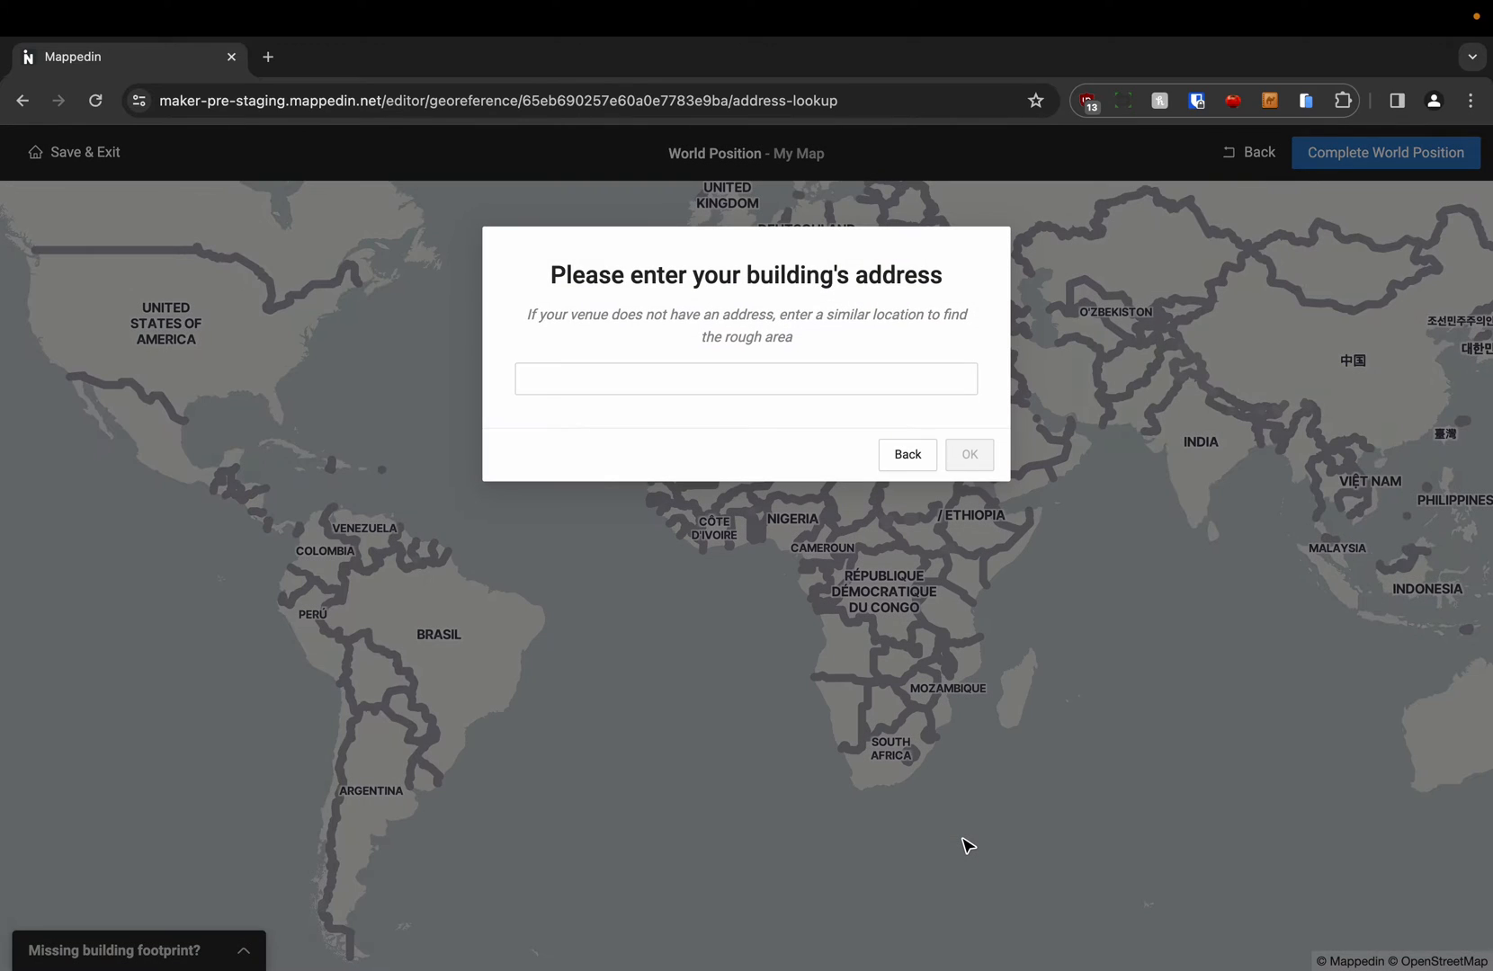
click(832, 379)
text(waterlo)
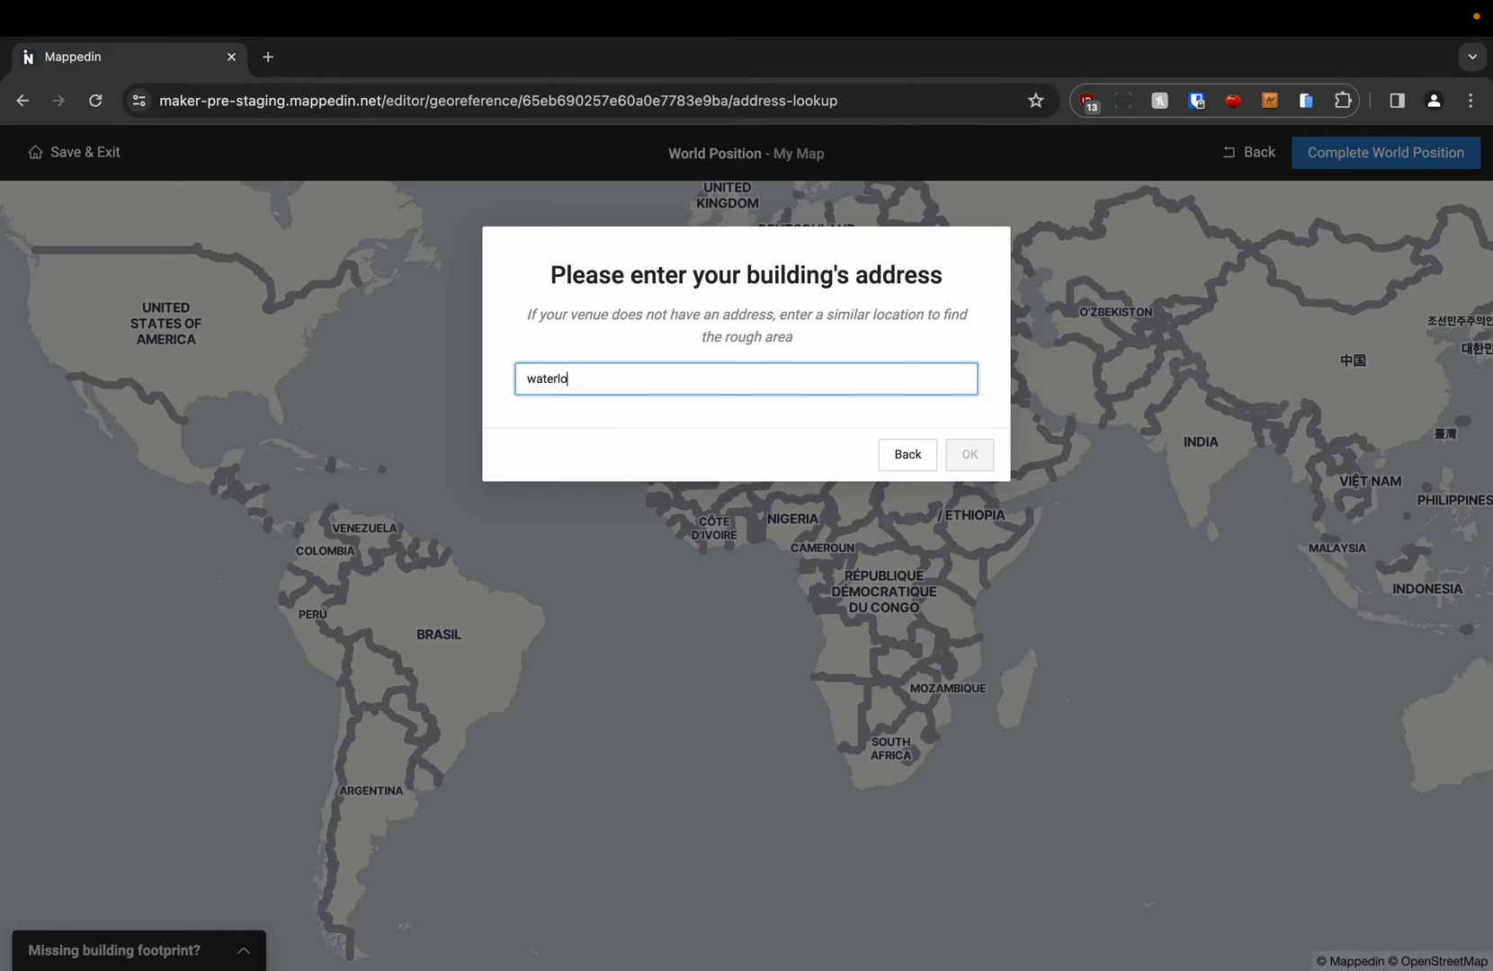
text(o)
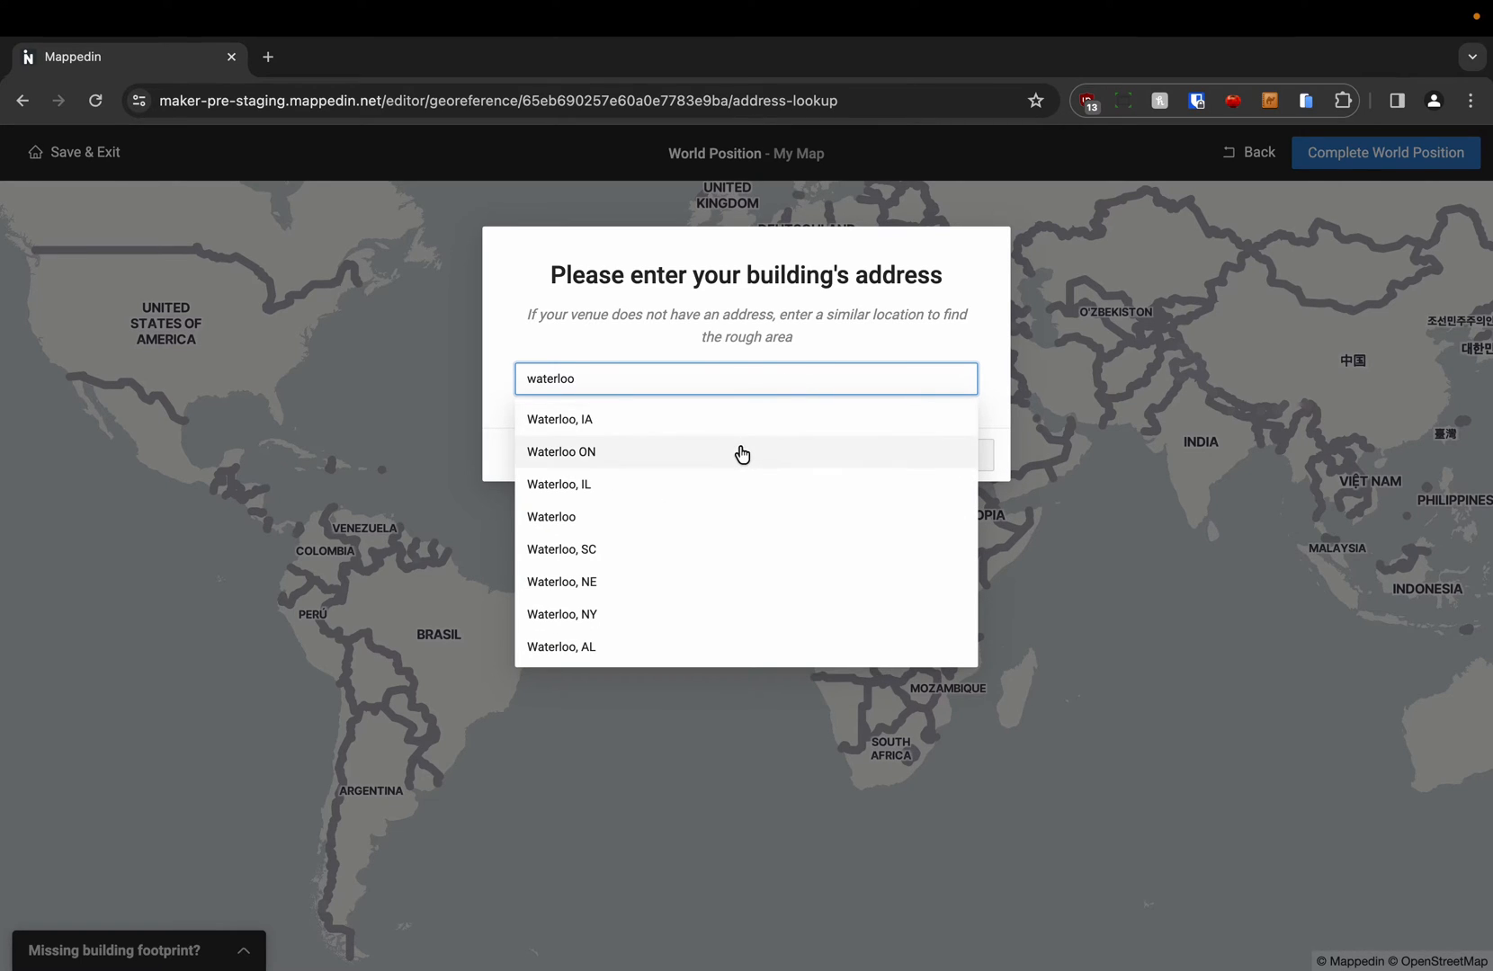
click(742, 453)
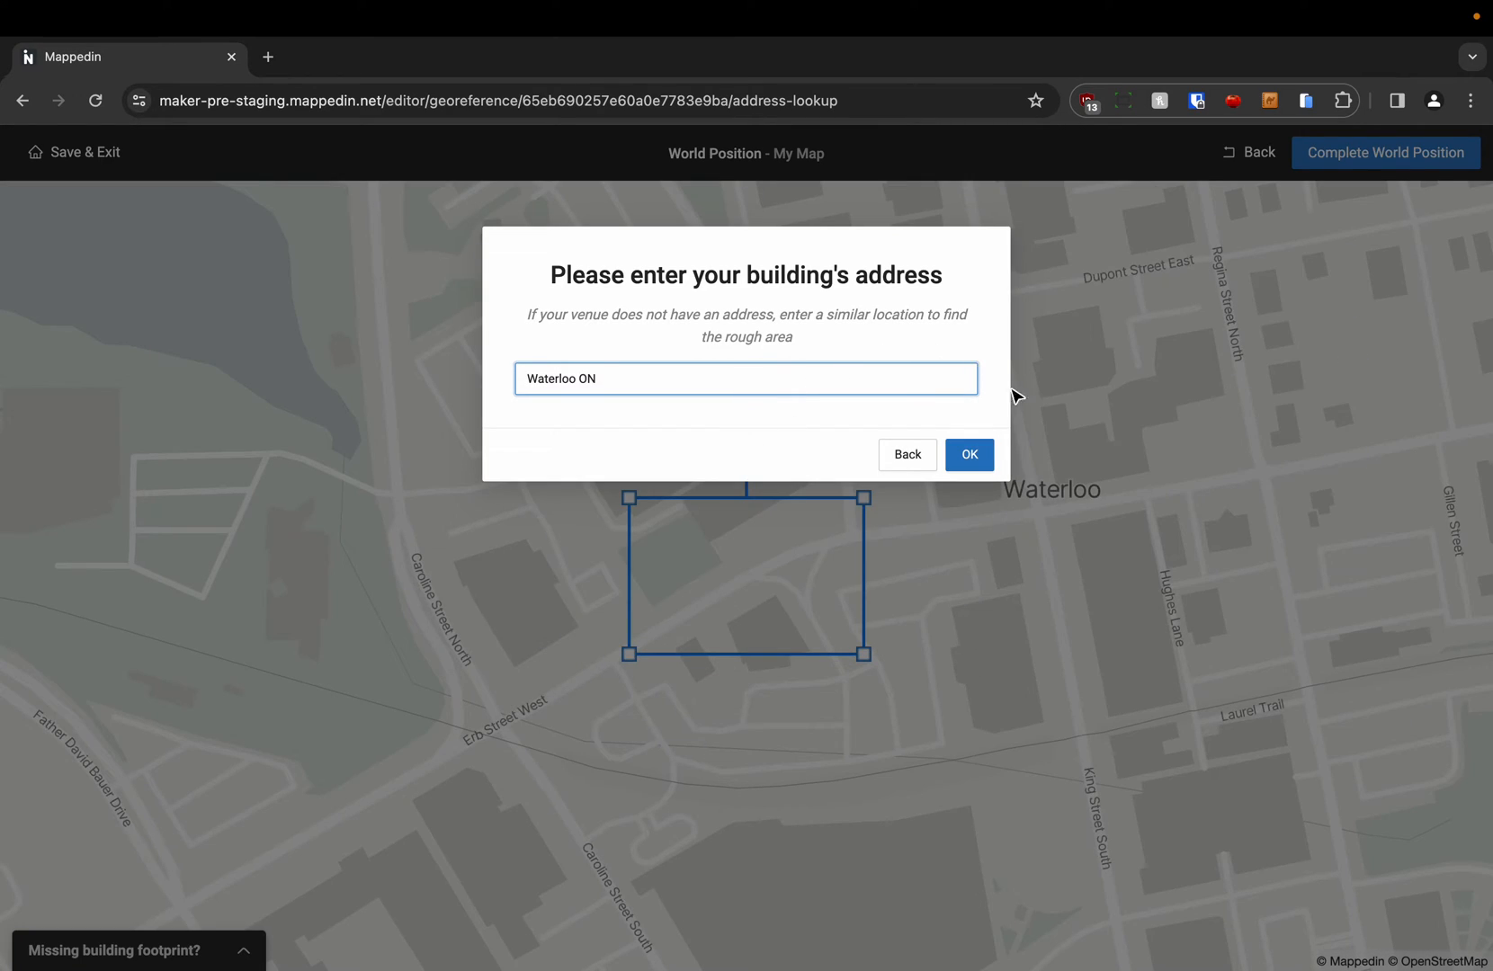
click(969, 455)
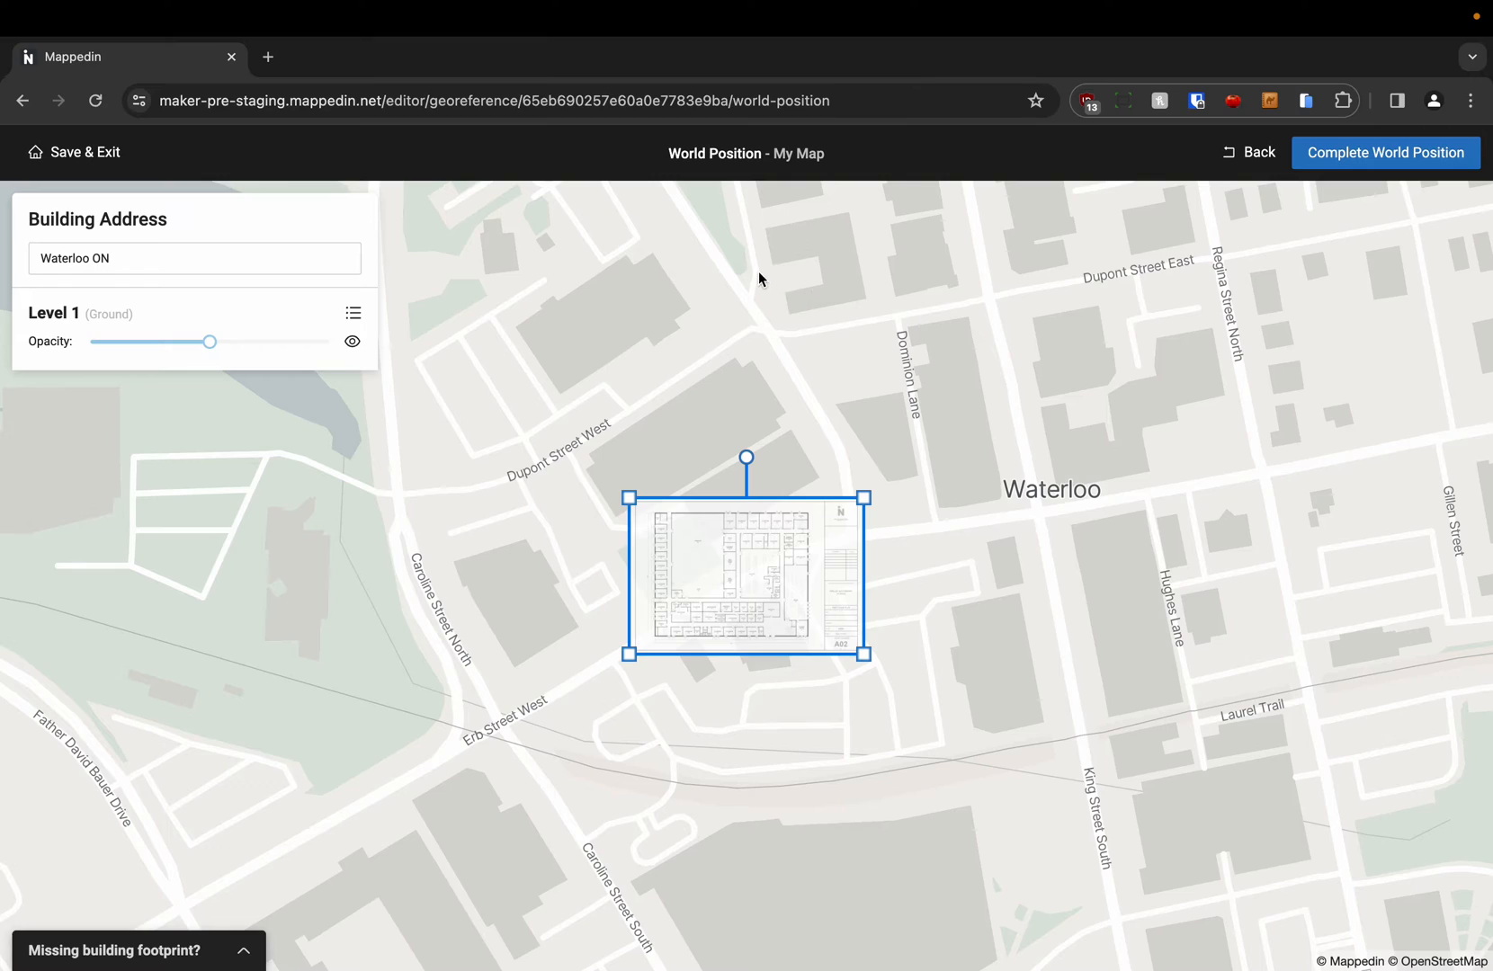
Move the Level 1 floor plan over the large building footprint just north of University Avenue West.
scroll(758, 273, down, 5)
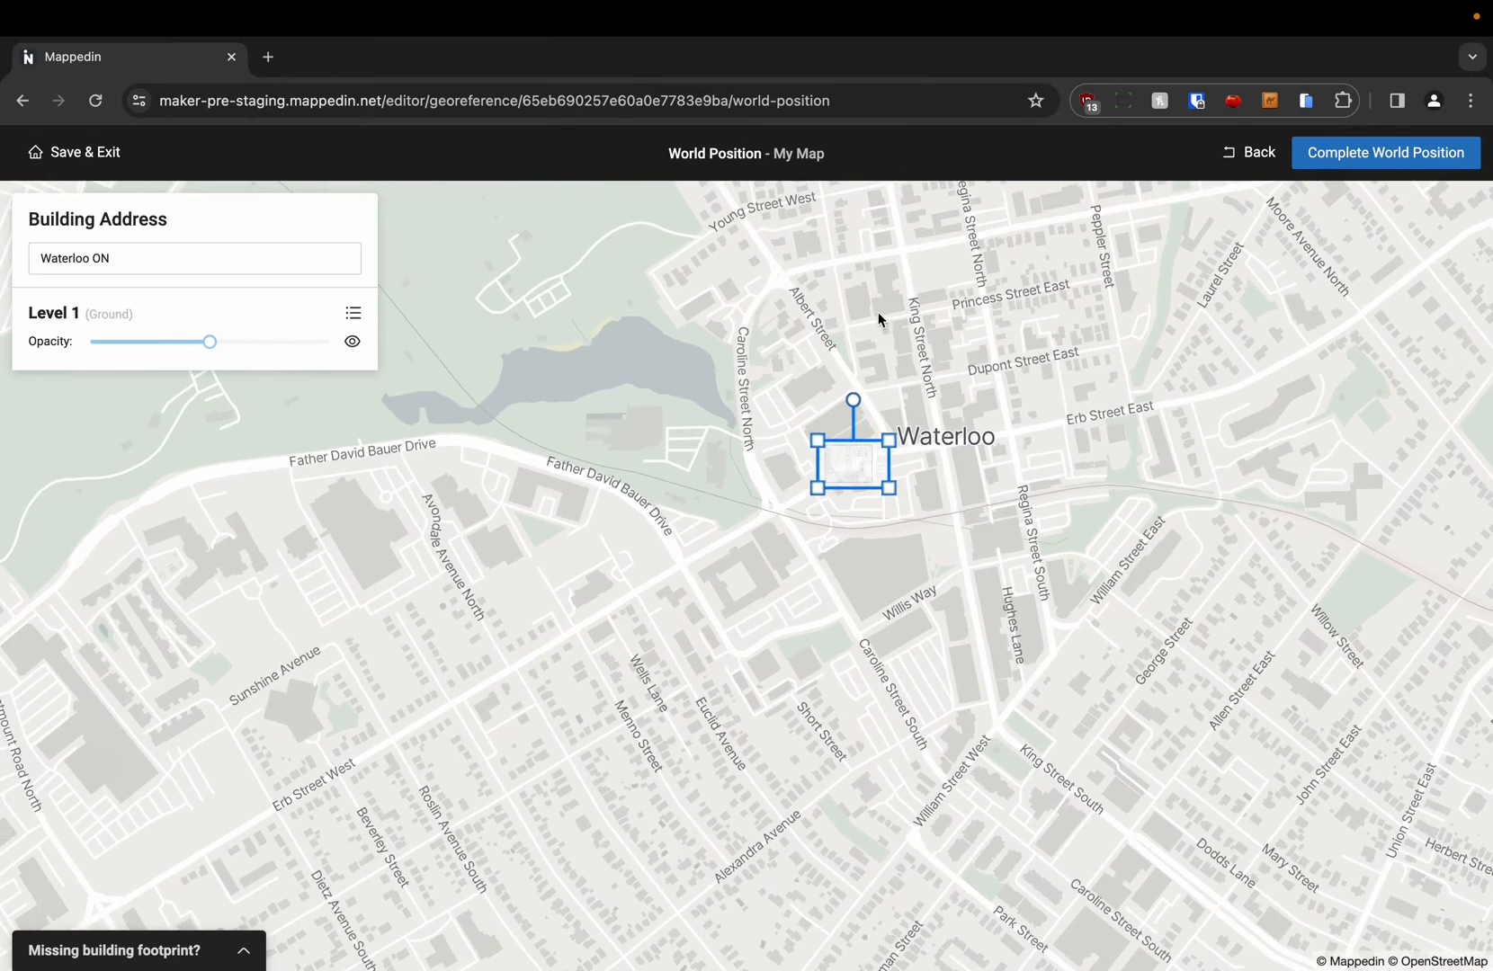
drag(879, 317, 889, 758)
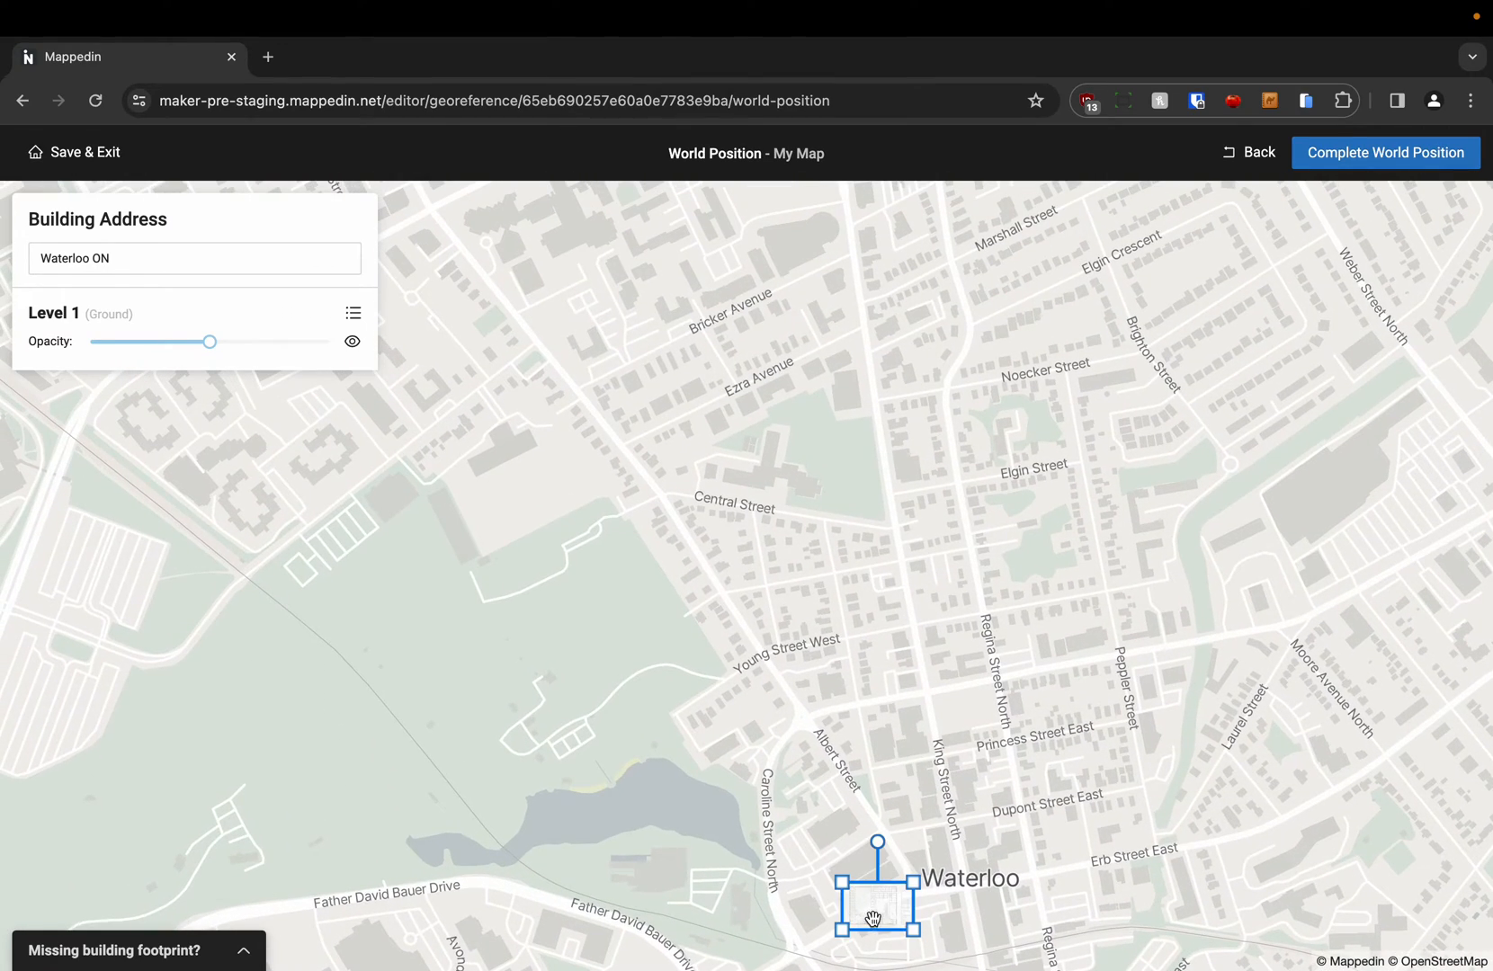
drag(872, 918, 697, 377)
scroll(695, 378, up, 5)
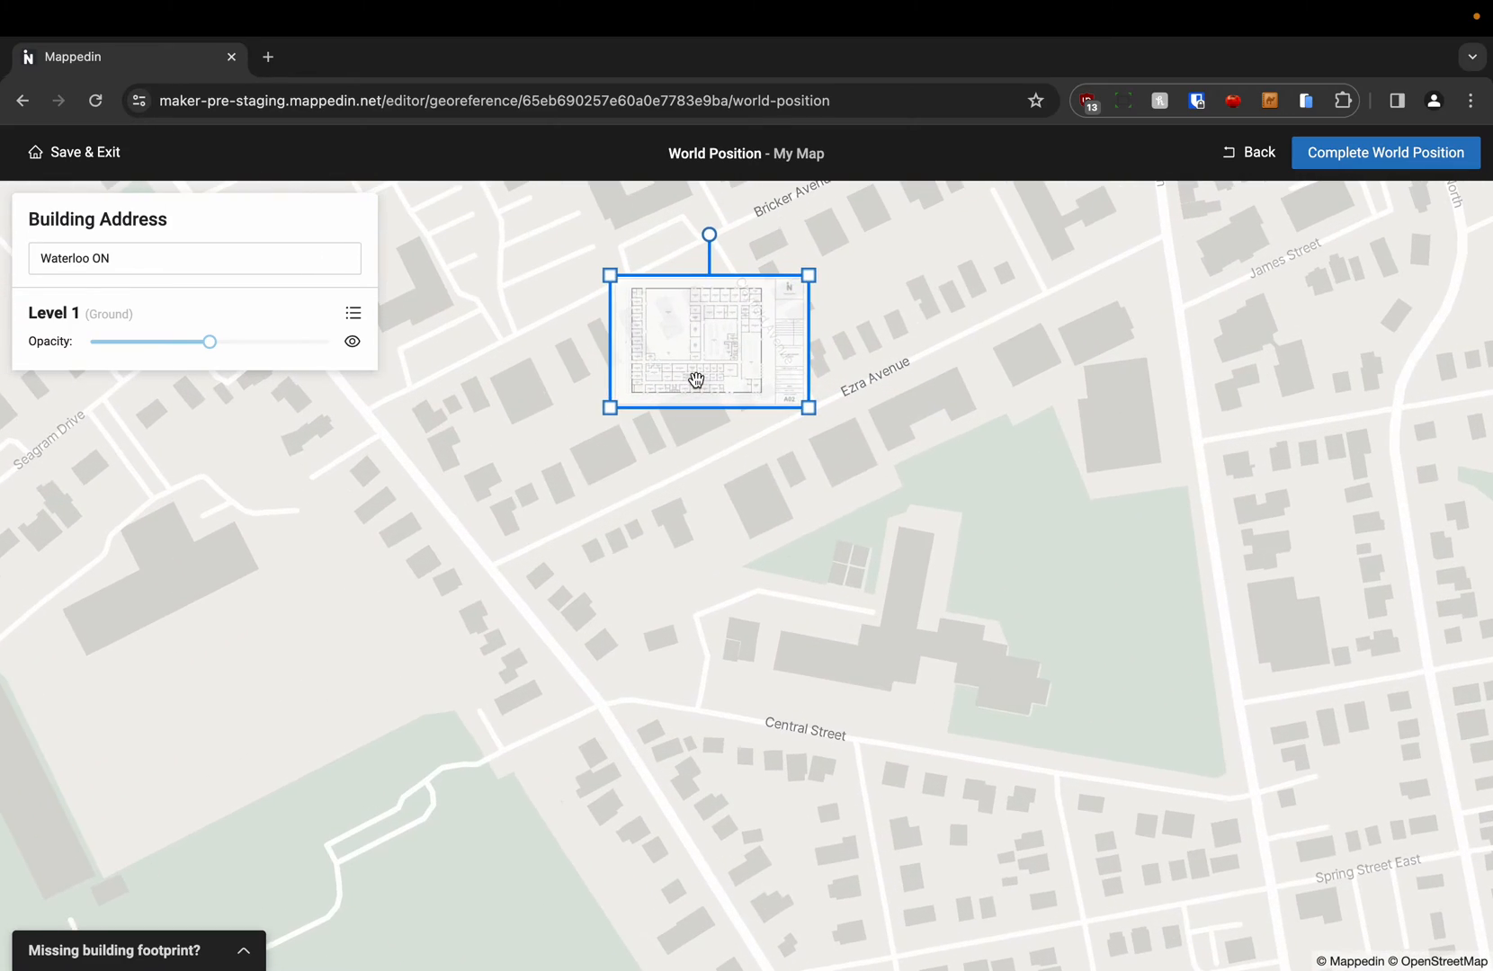
drag(676, 526, 887, 627)
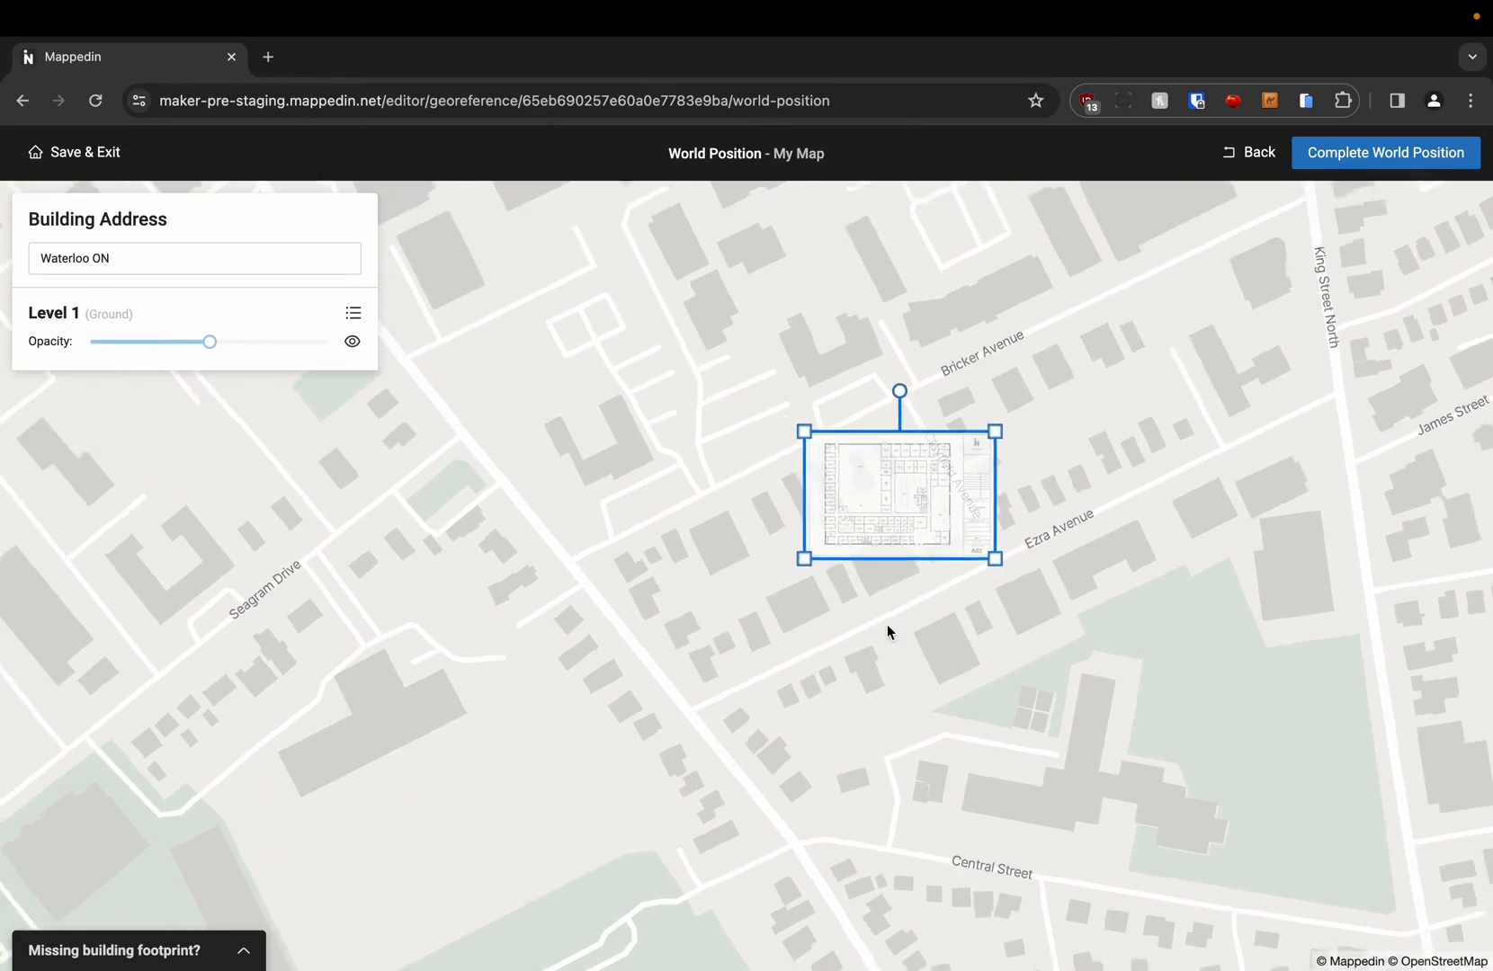
scroll(887, 630, down, 5)
drag(869, 500, 753, 287)
scroll(753, 256, up, 5)
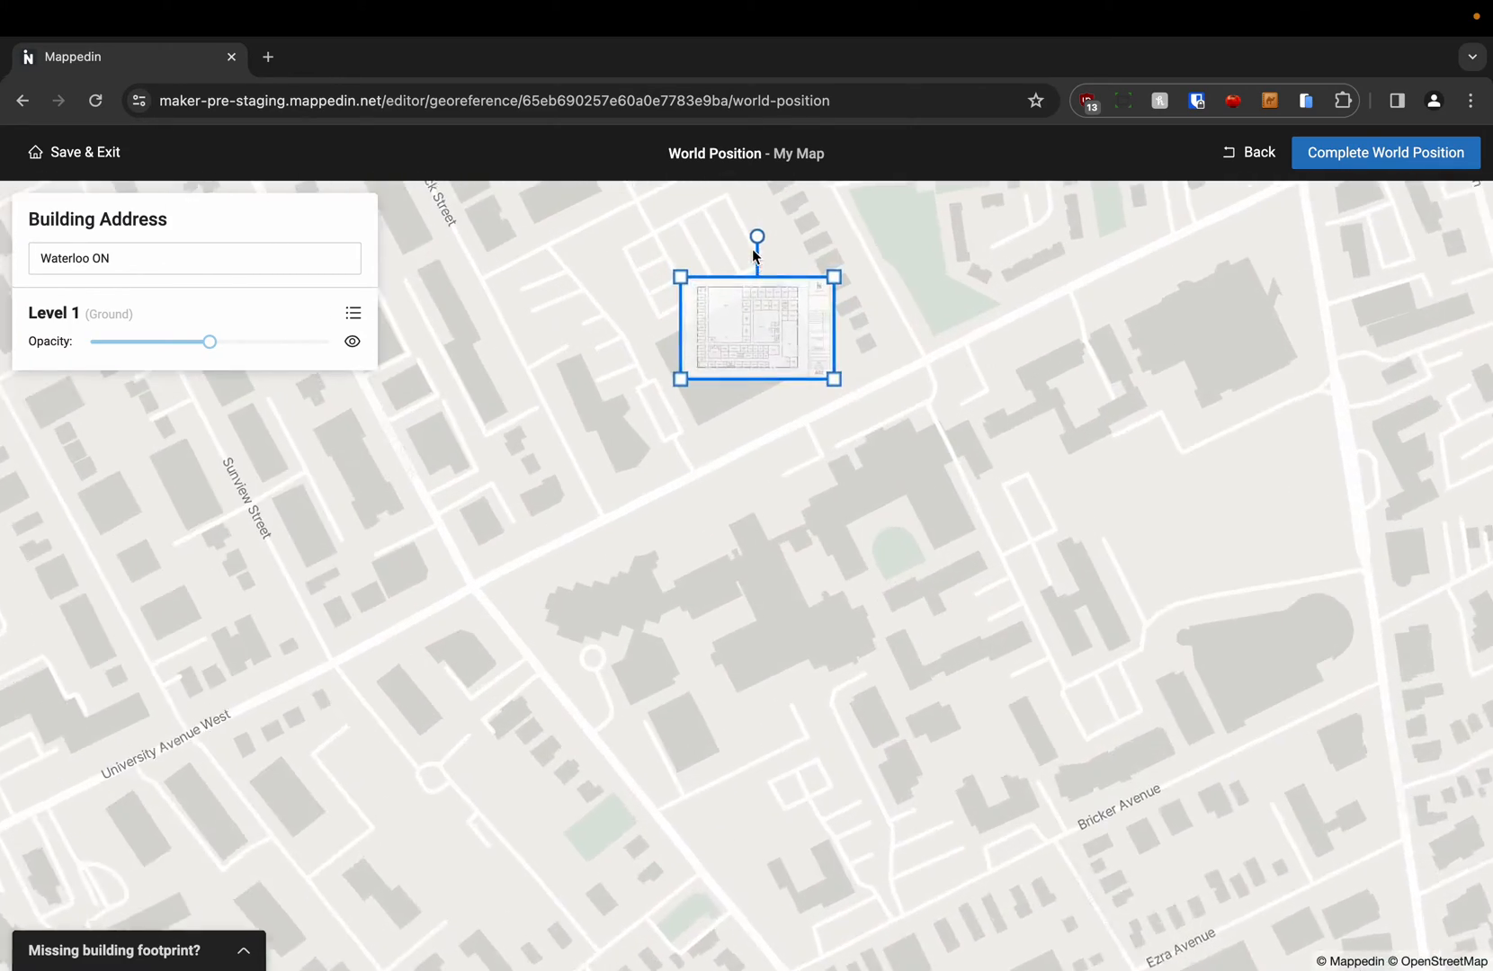
scroll(754, 254, up, 2)
drag(573, 243, 593, 380)
scroll(799, 526, up, 5)
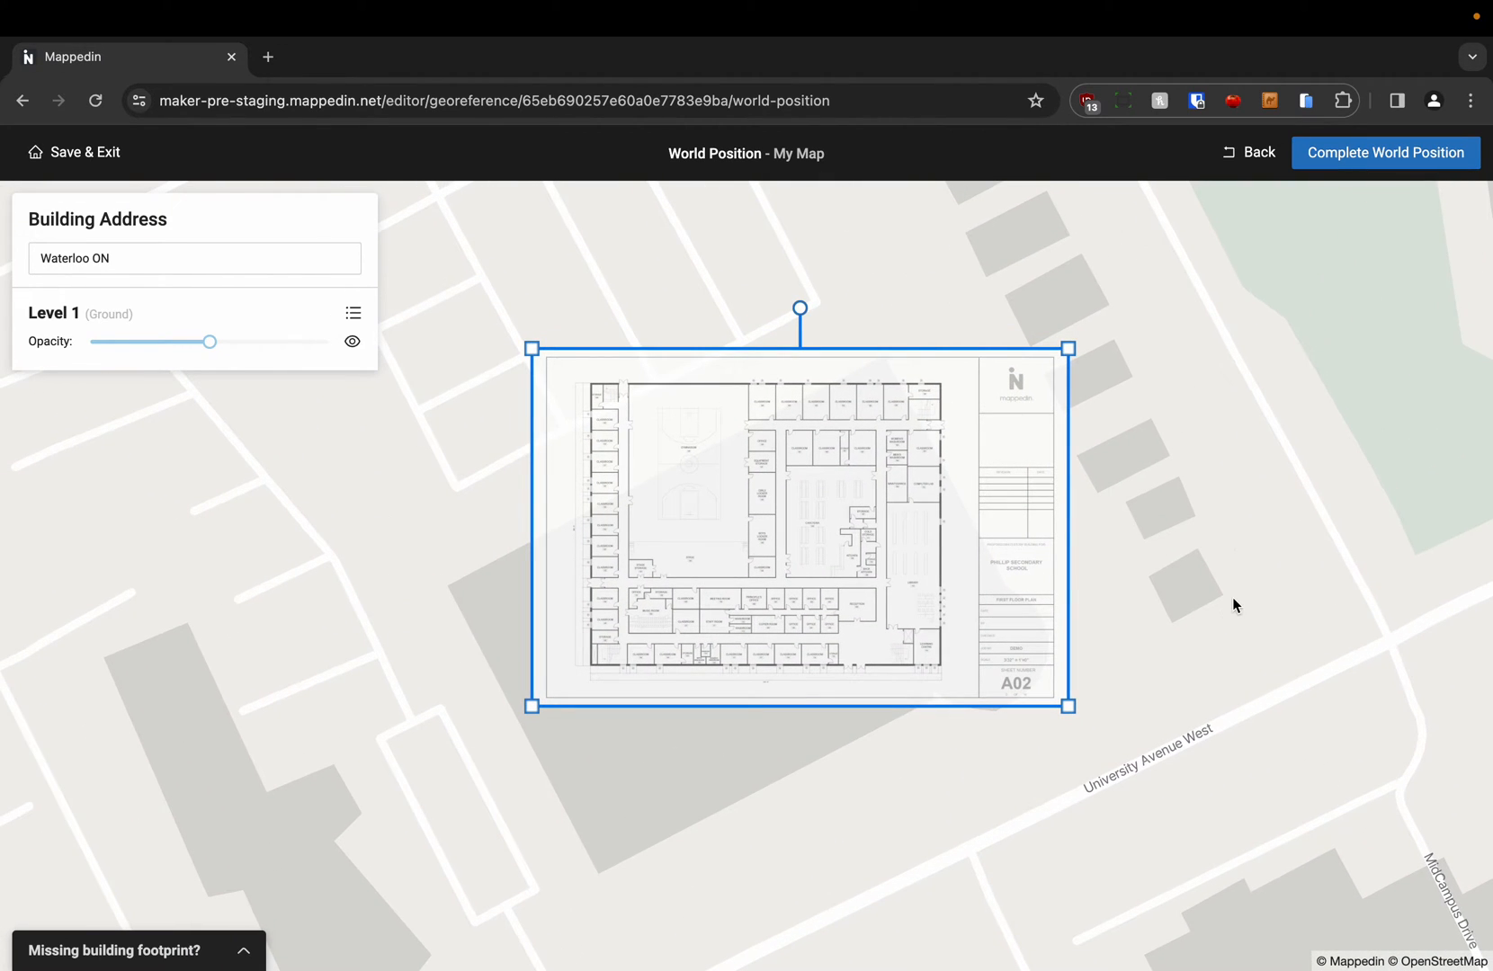
Examine the streets and building footprints around the Level 1 floor plan, both close up and across the wider area.
drag(1399, 717, 1333, 773)
click(913, 594)
drag(688, 535, 730, 587)
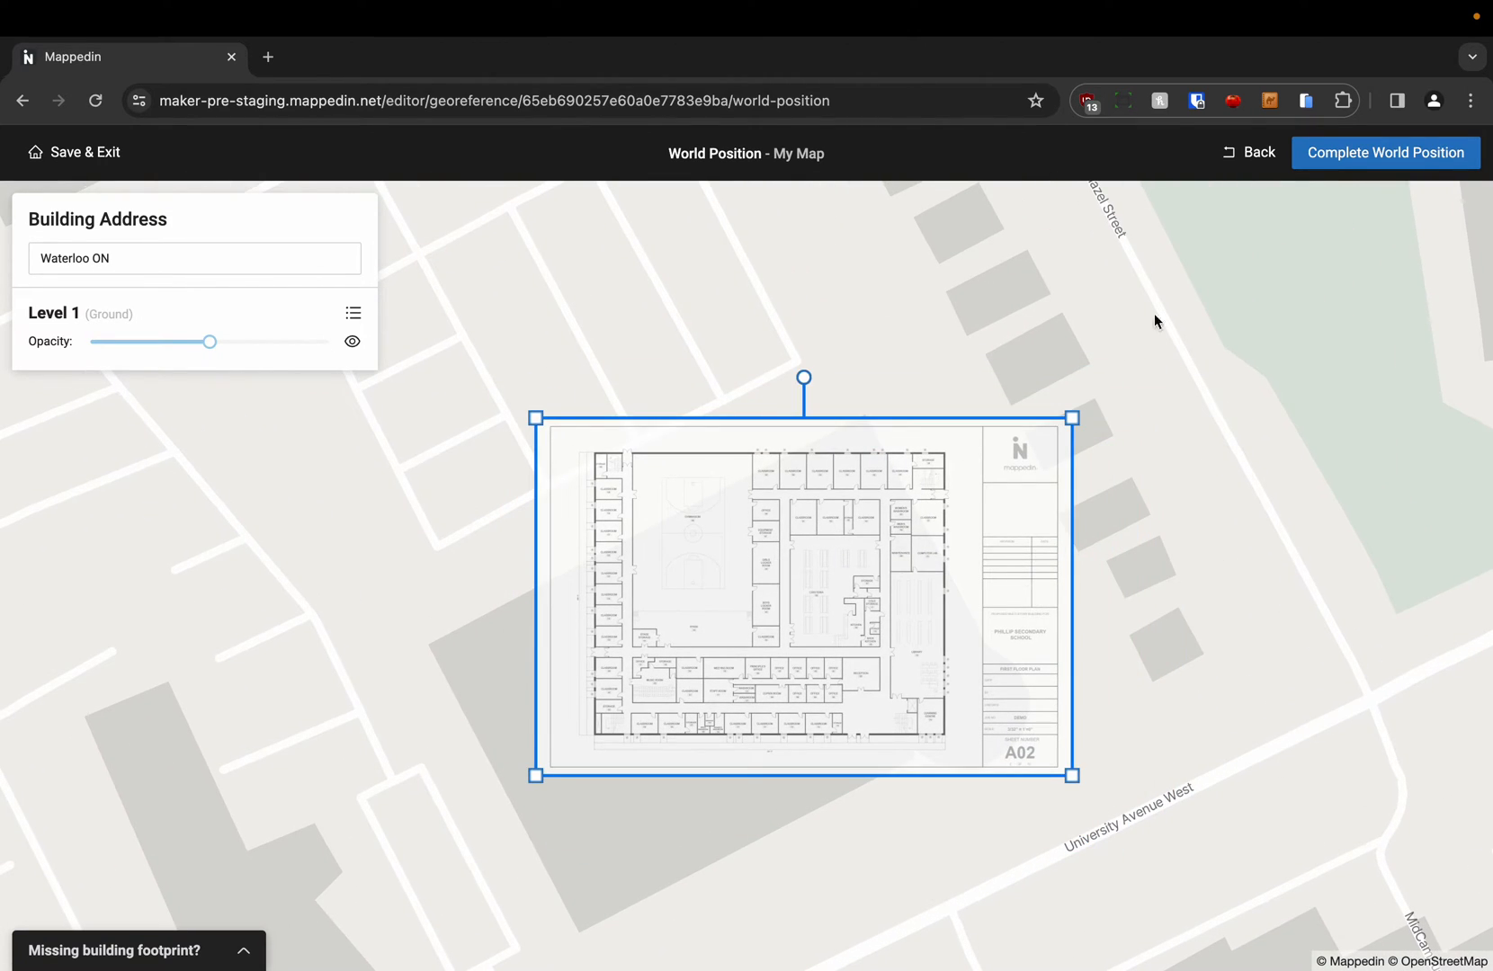
scroll(1340, 414, down, 5)
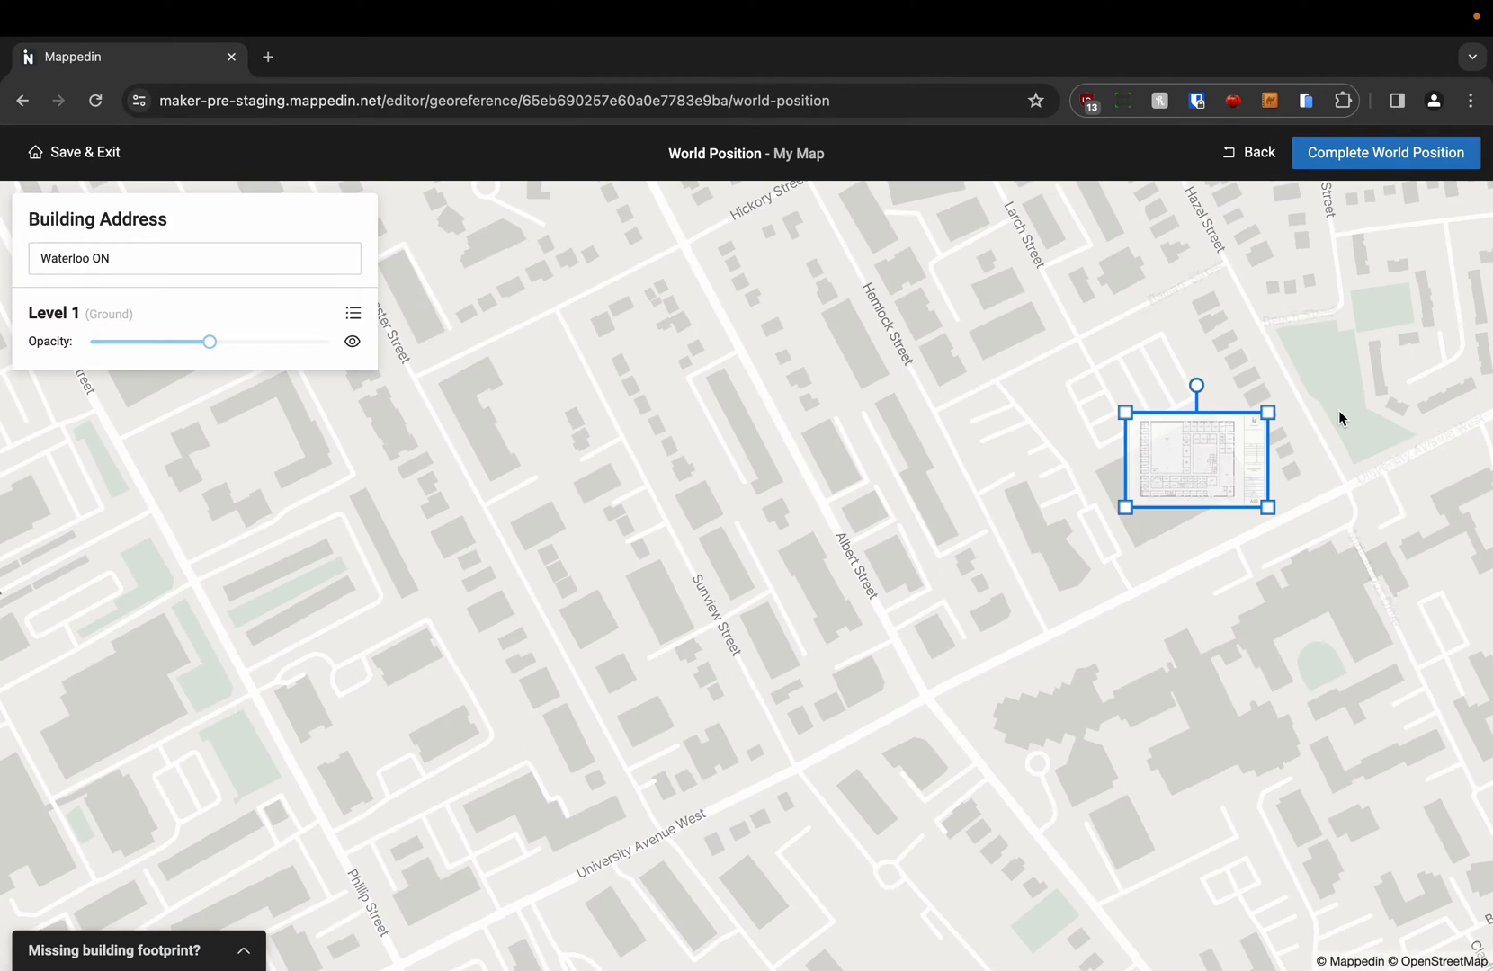
scroll(1340, 411, up, 5)
scroll(1340, 435, down, 2)
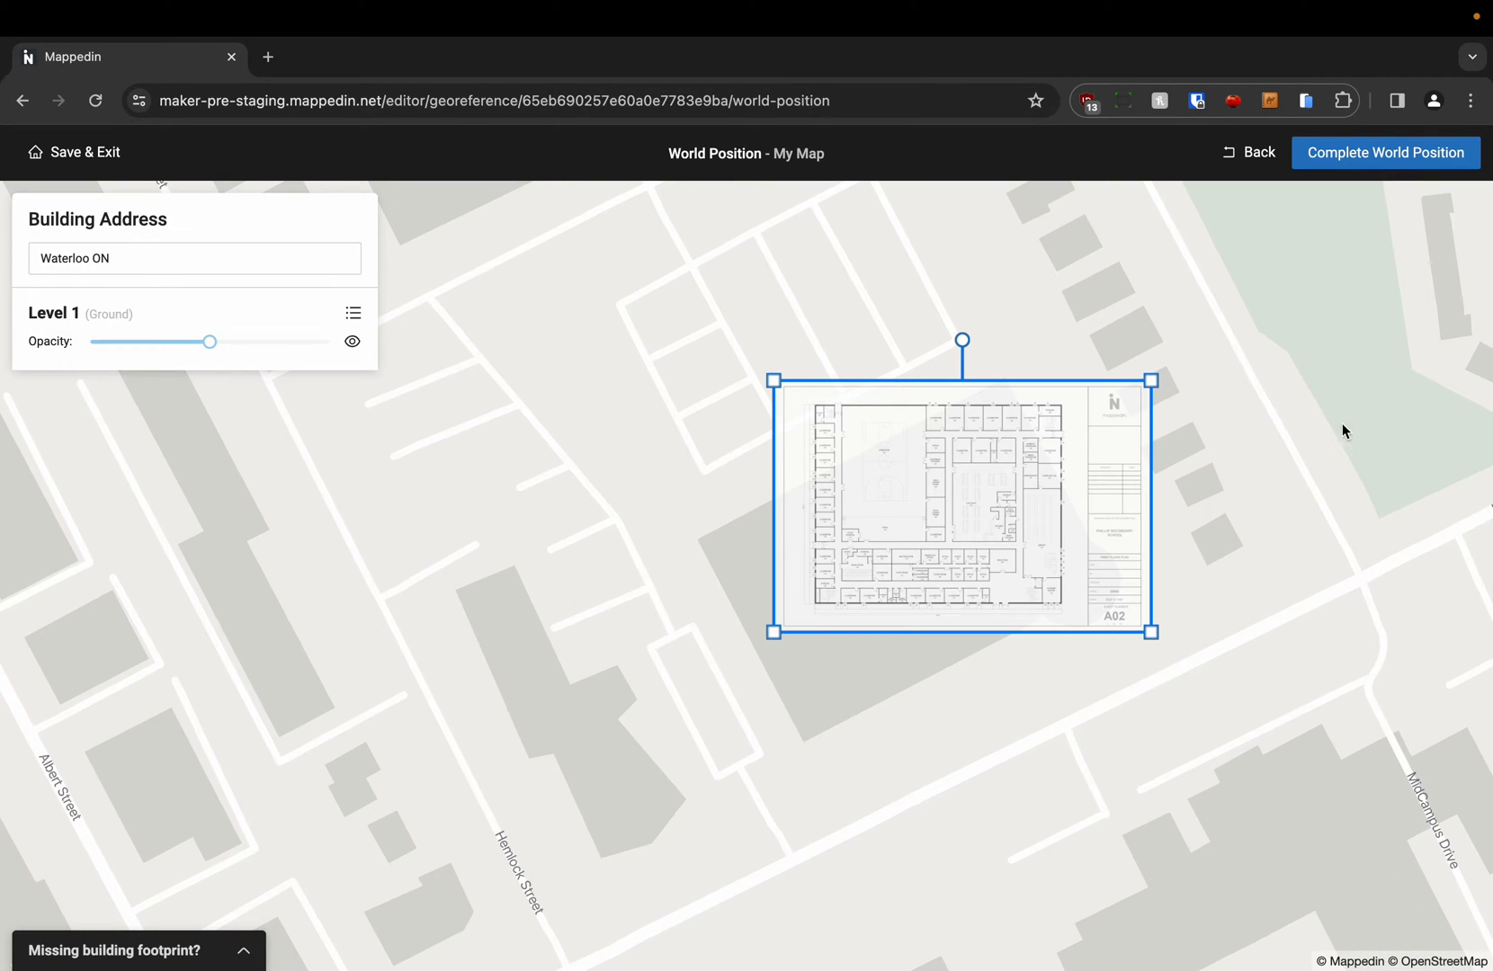
drag(1356, 380, 1255, 415)
scroll(961, 528, up, 1)
scroll(961, 531, up, 3)
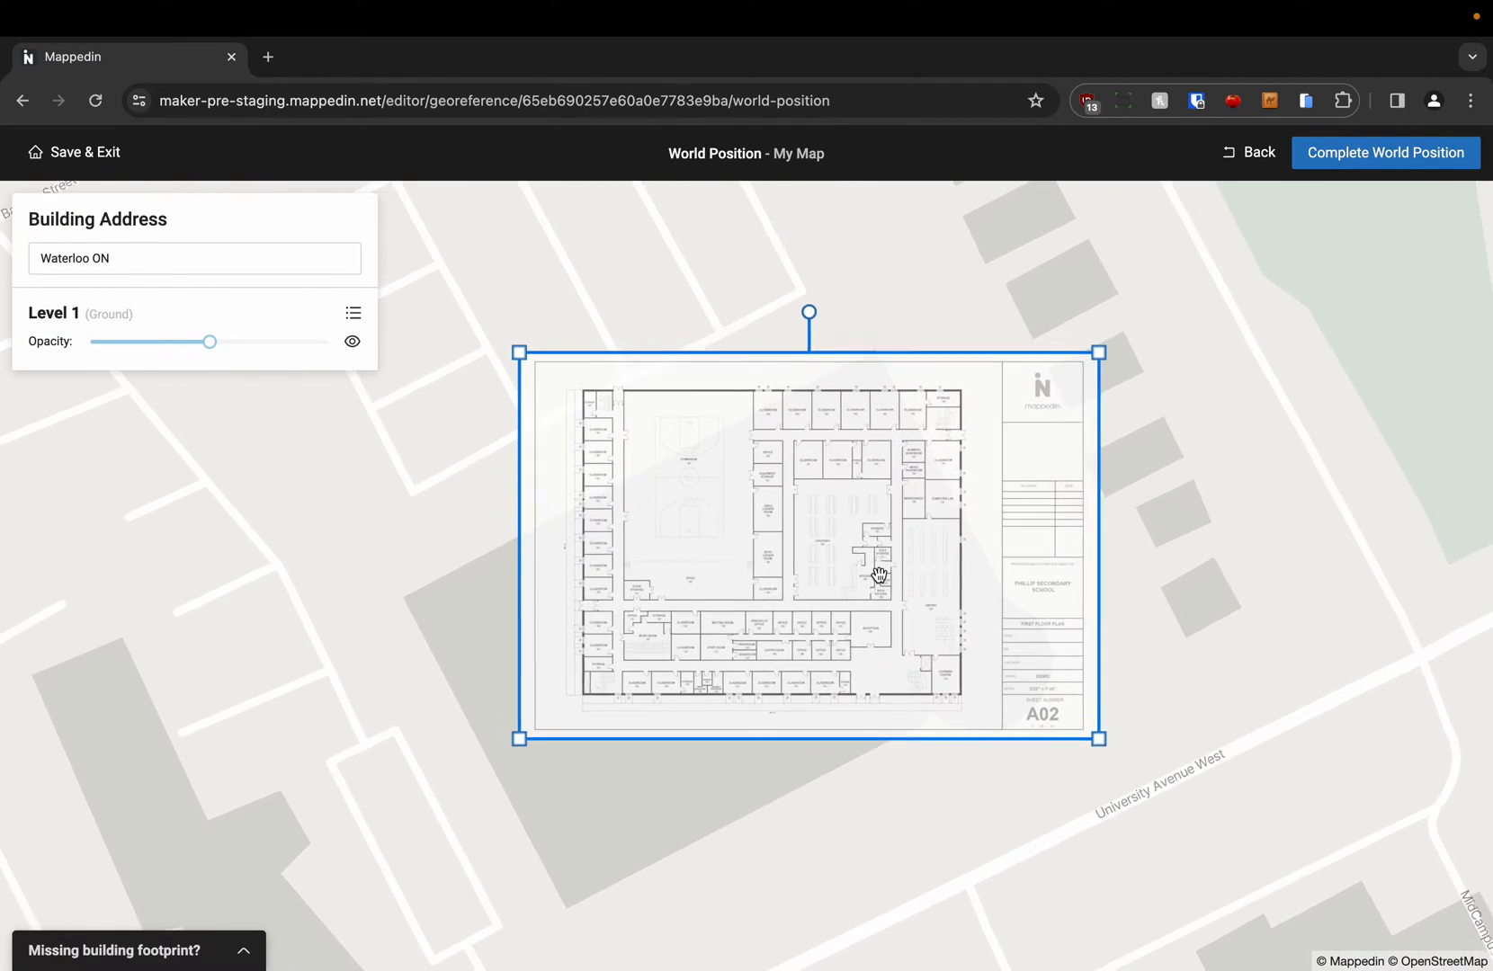
Move the Level 1 floor plan east off the large building footprint and back over it, and deselect the plan.
scroll(880, 573, down, 1)
drag(814, 530, 1086, 577)
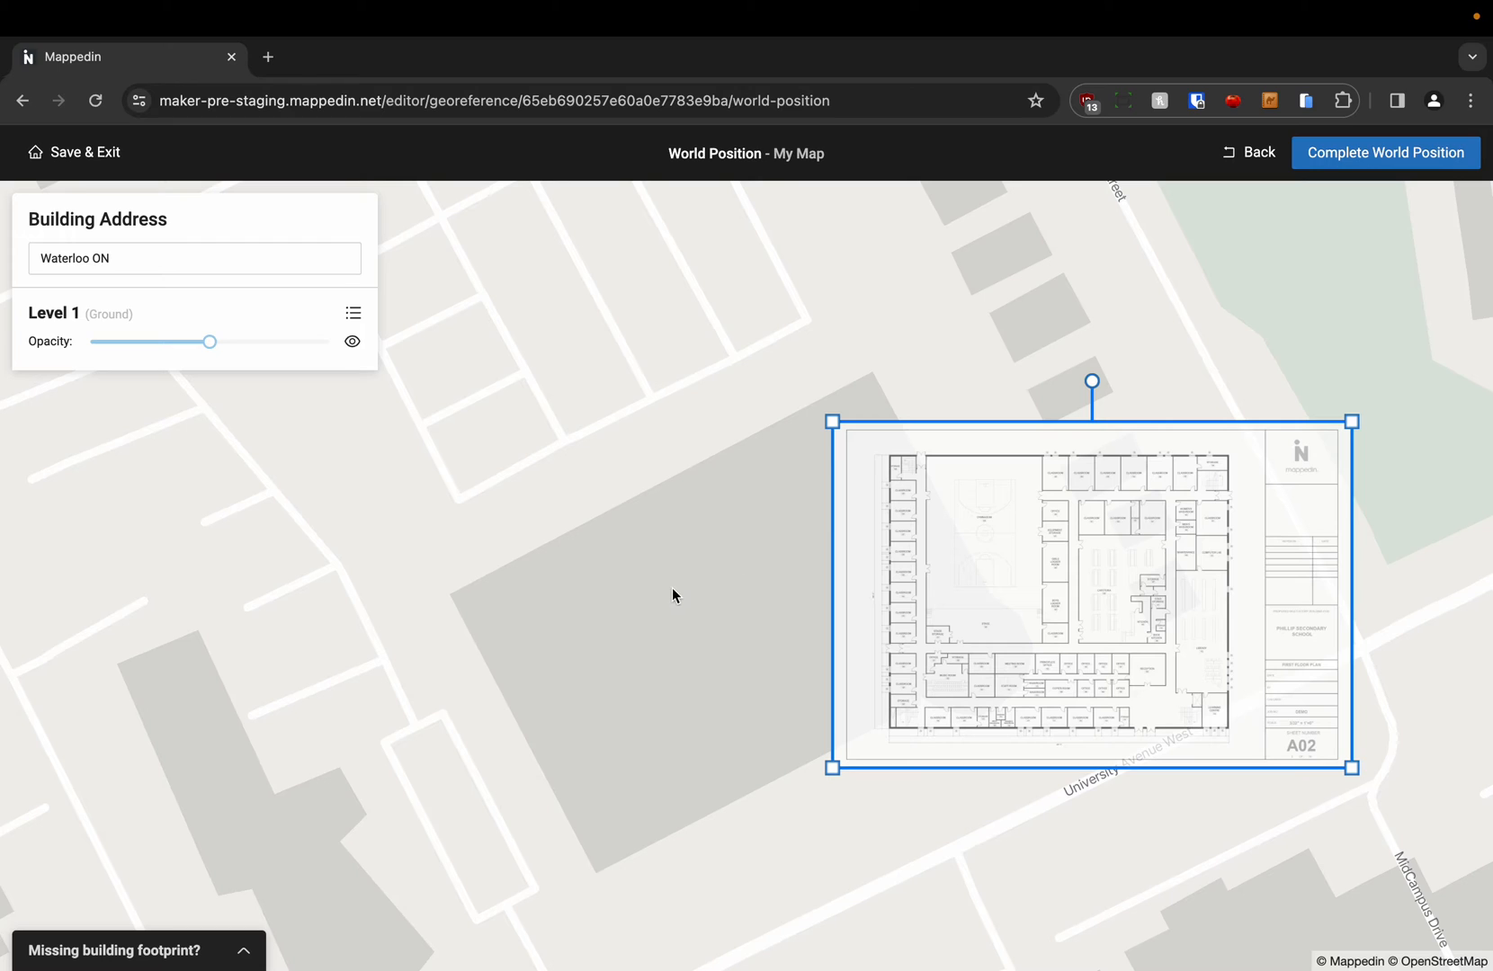
drag(1012, 583, 706, 591)
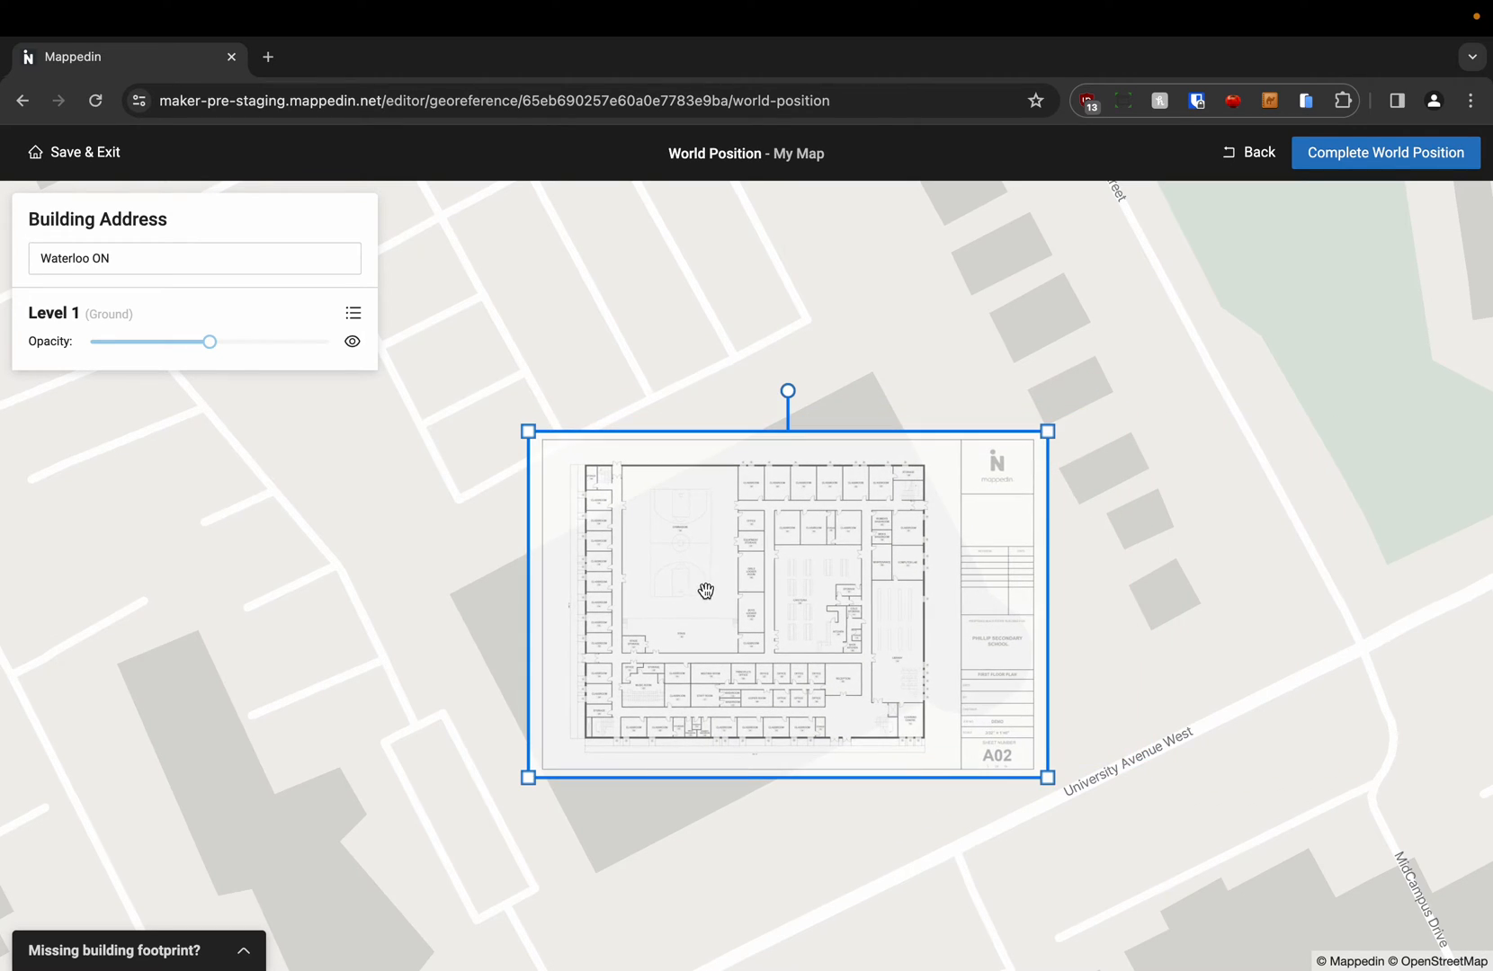
scroll(538, 580, up, 2)
click(459, 467)
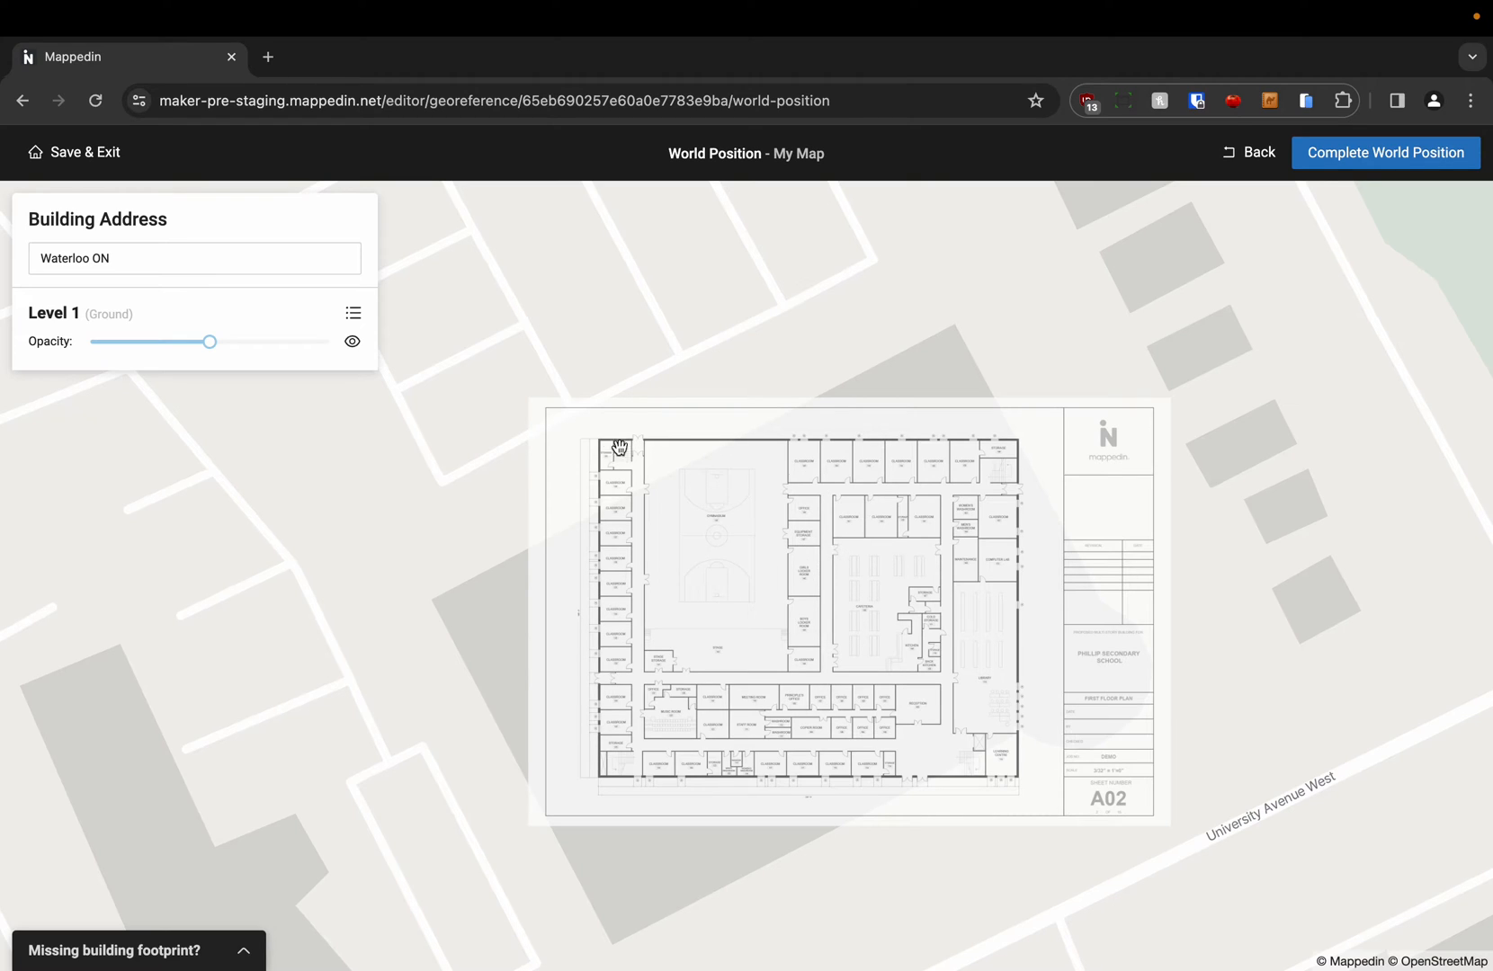
Check the list of levels and the missing-footprint report option, and set the Level 1 floor plan's opacity to 0.35.
click(356, 314)
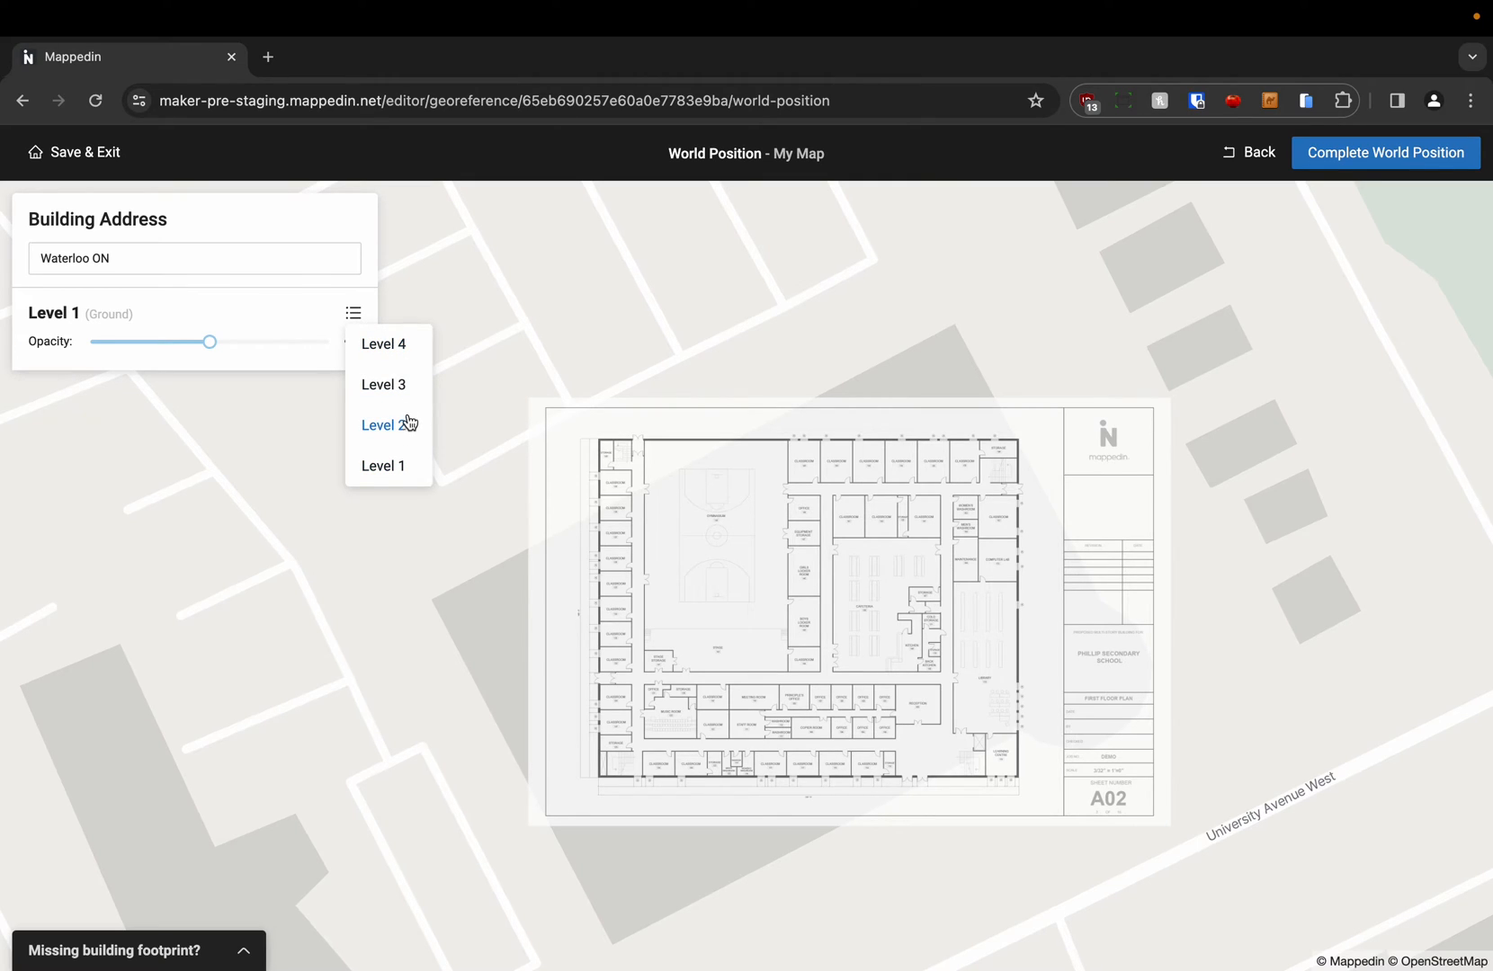
click(293, 304)
drag(212, 349, 149, 347)
click(116, 248)
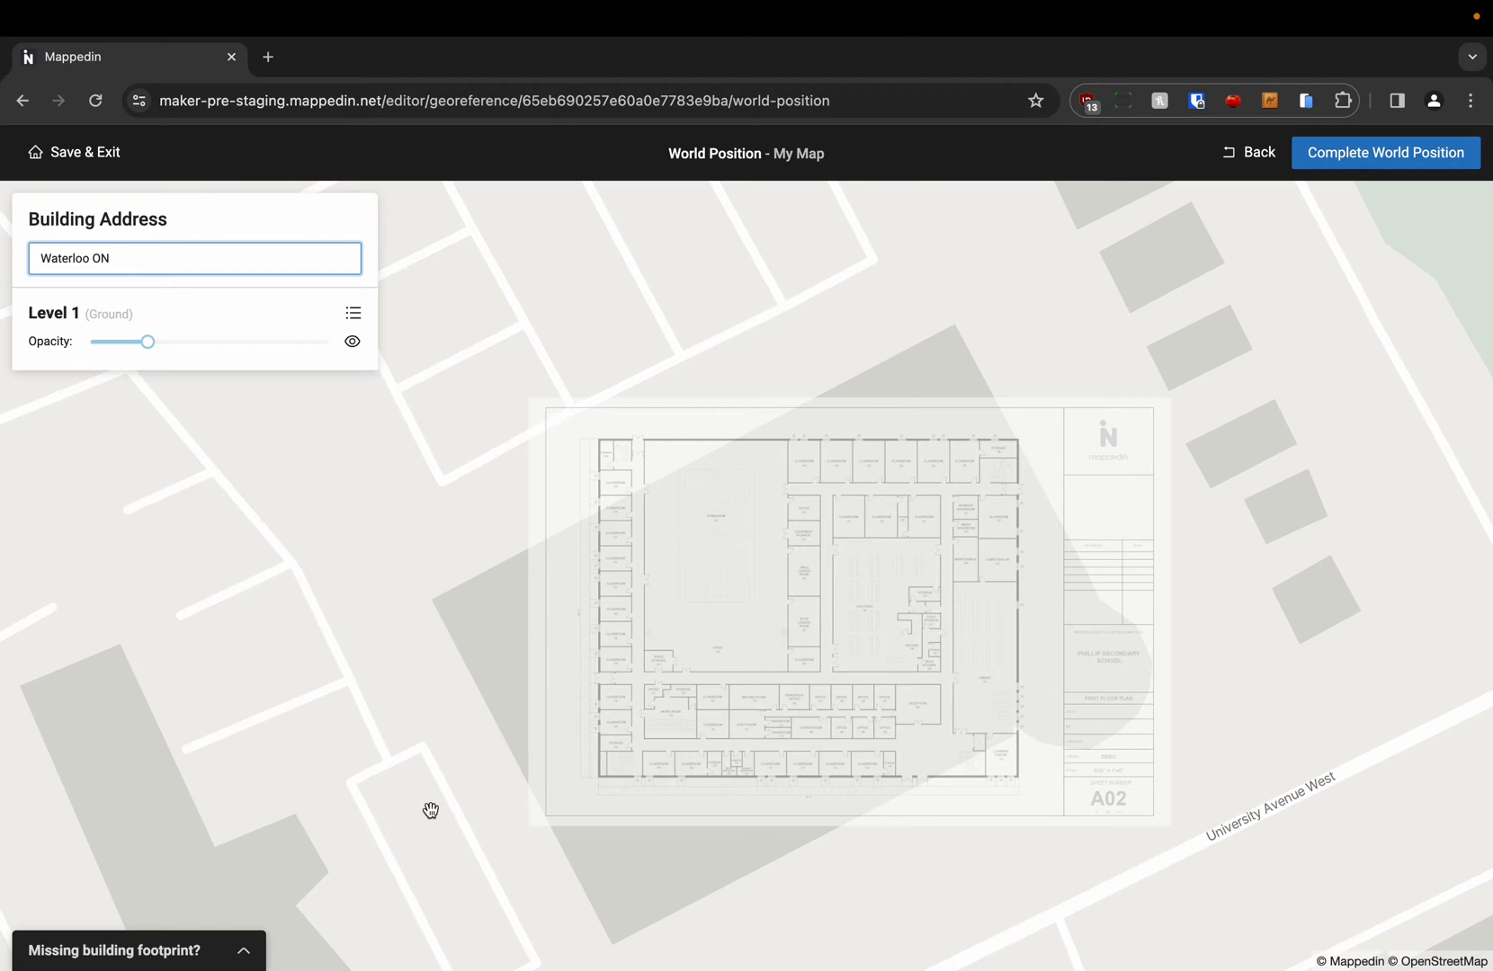
click(242, 957)
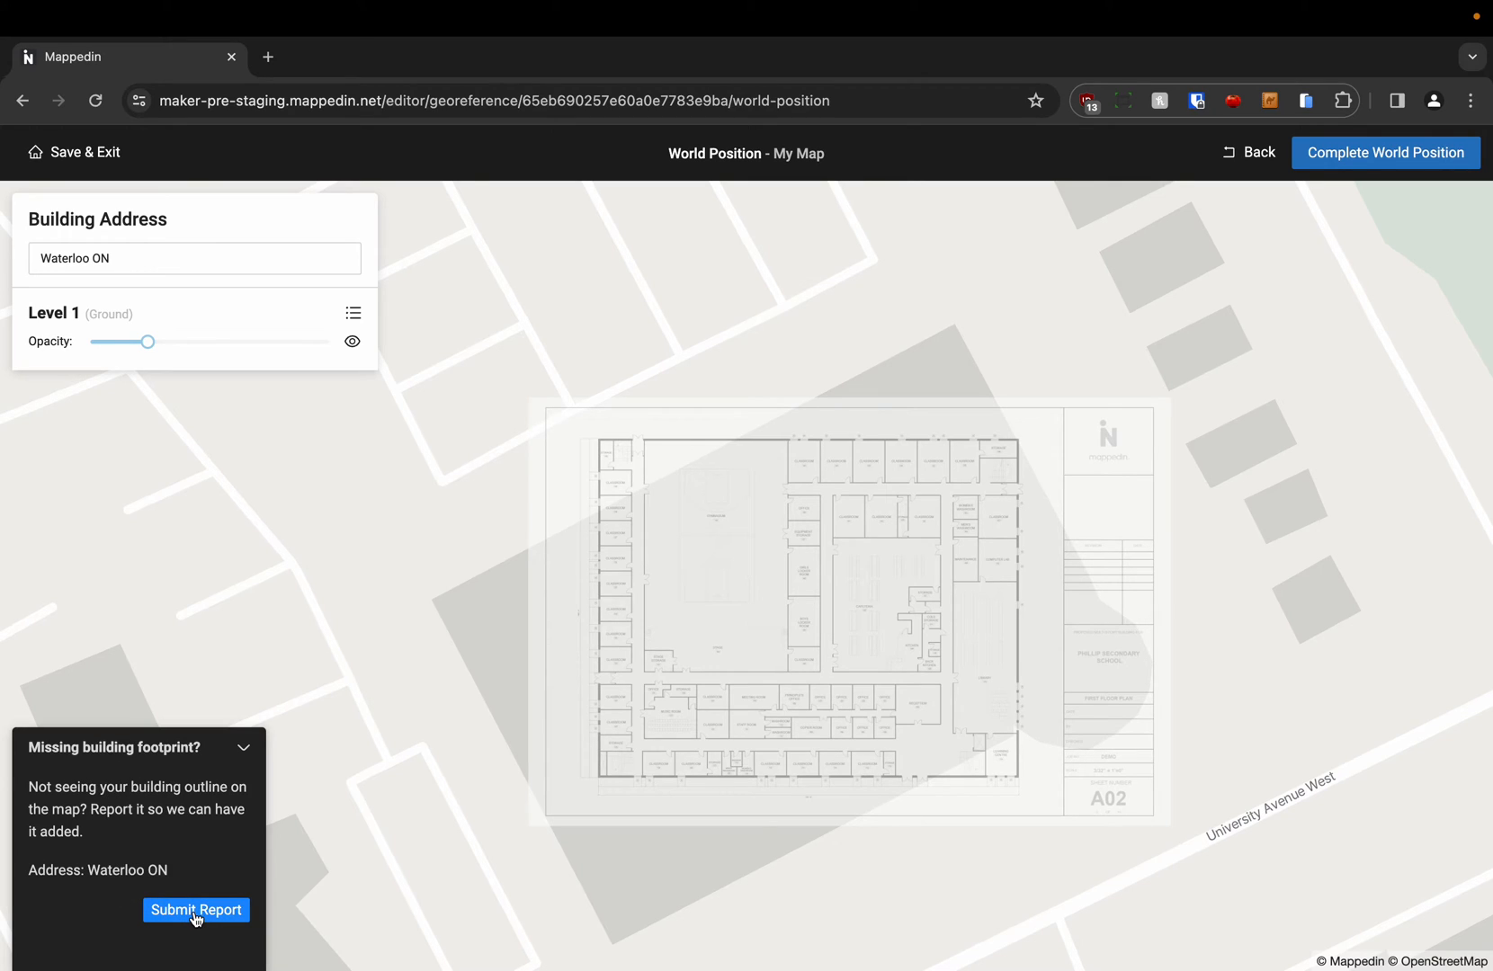
click(243, 750)
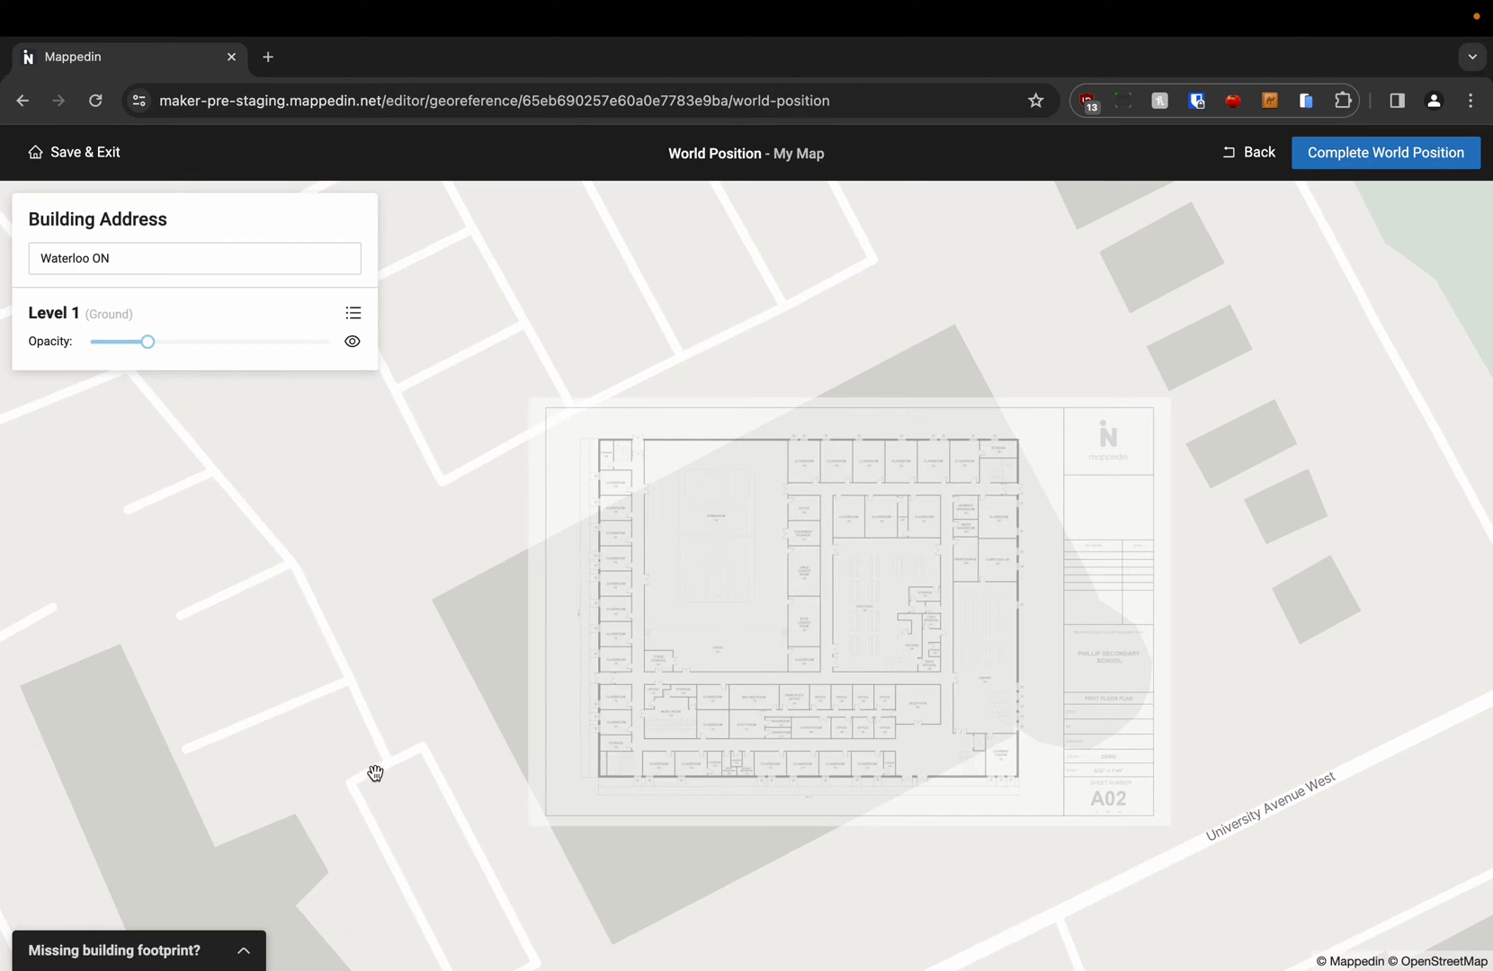
click(174, 343)
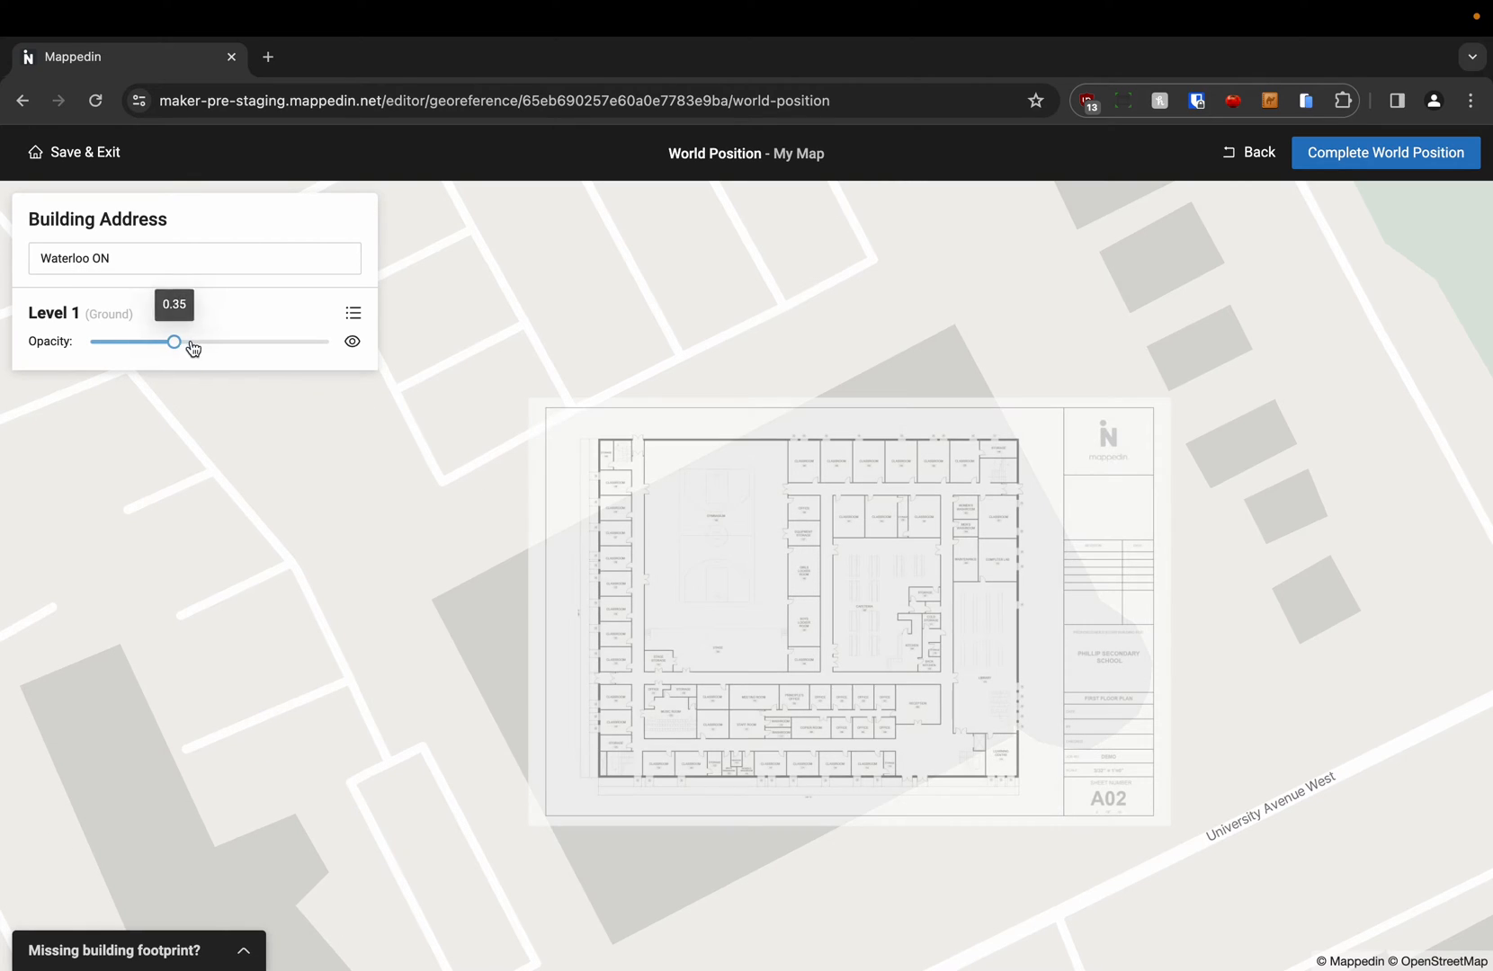
Rotate the Level 1 floor plan counterclockwise until its walls run parallel to the edges of the building footprint.
drag(918, 536, 843, 543)
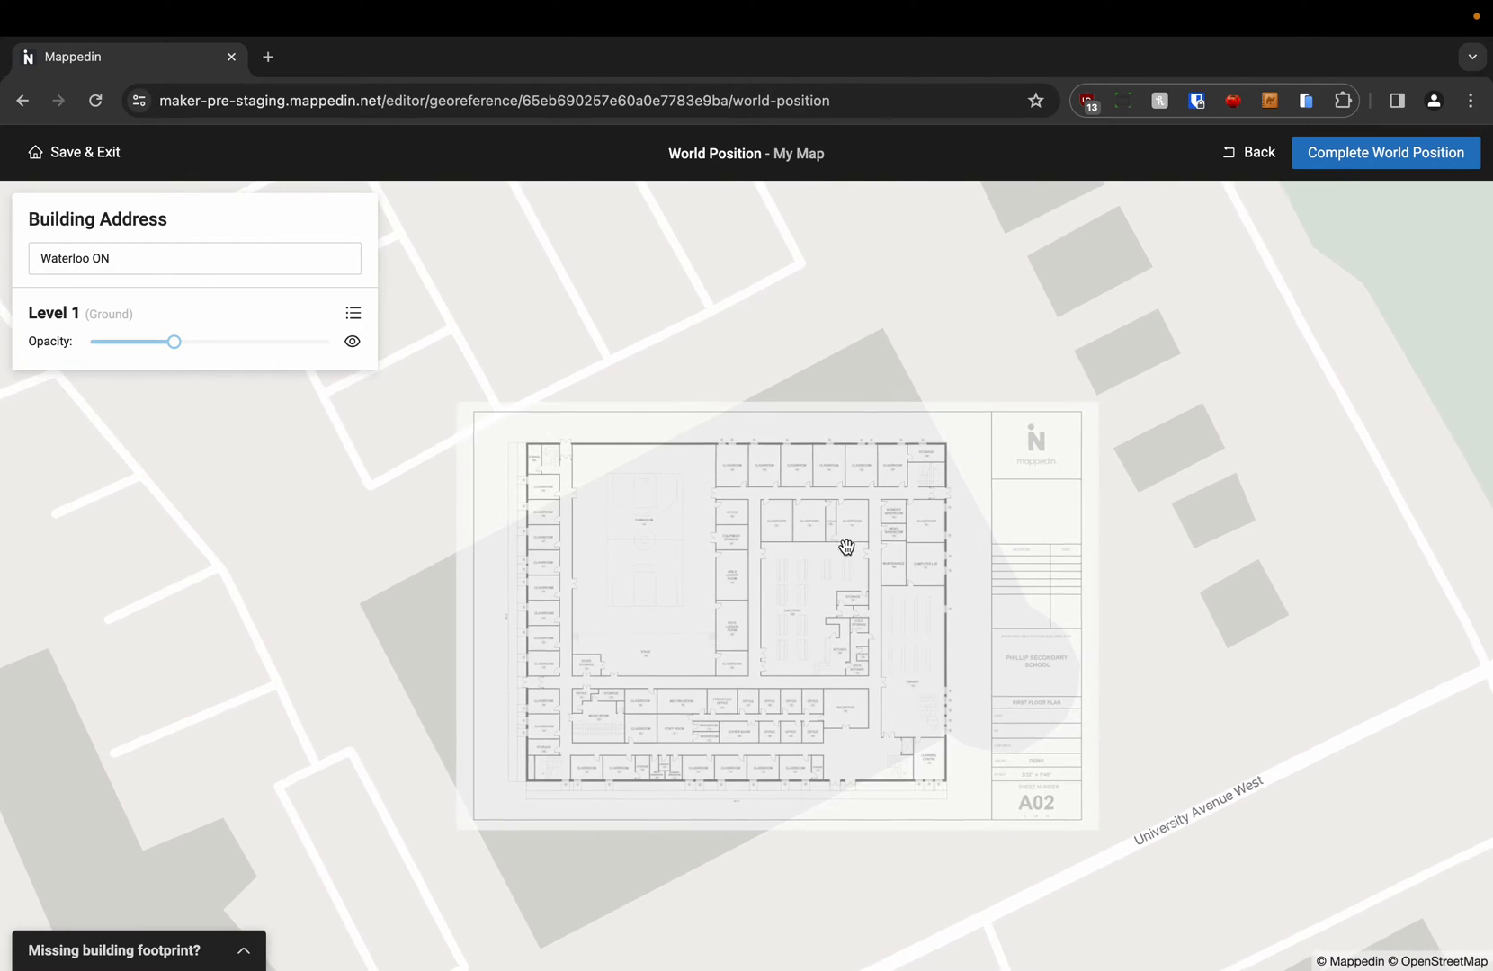
click(843, 543)
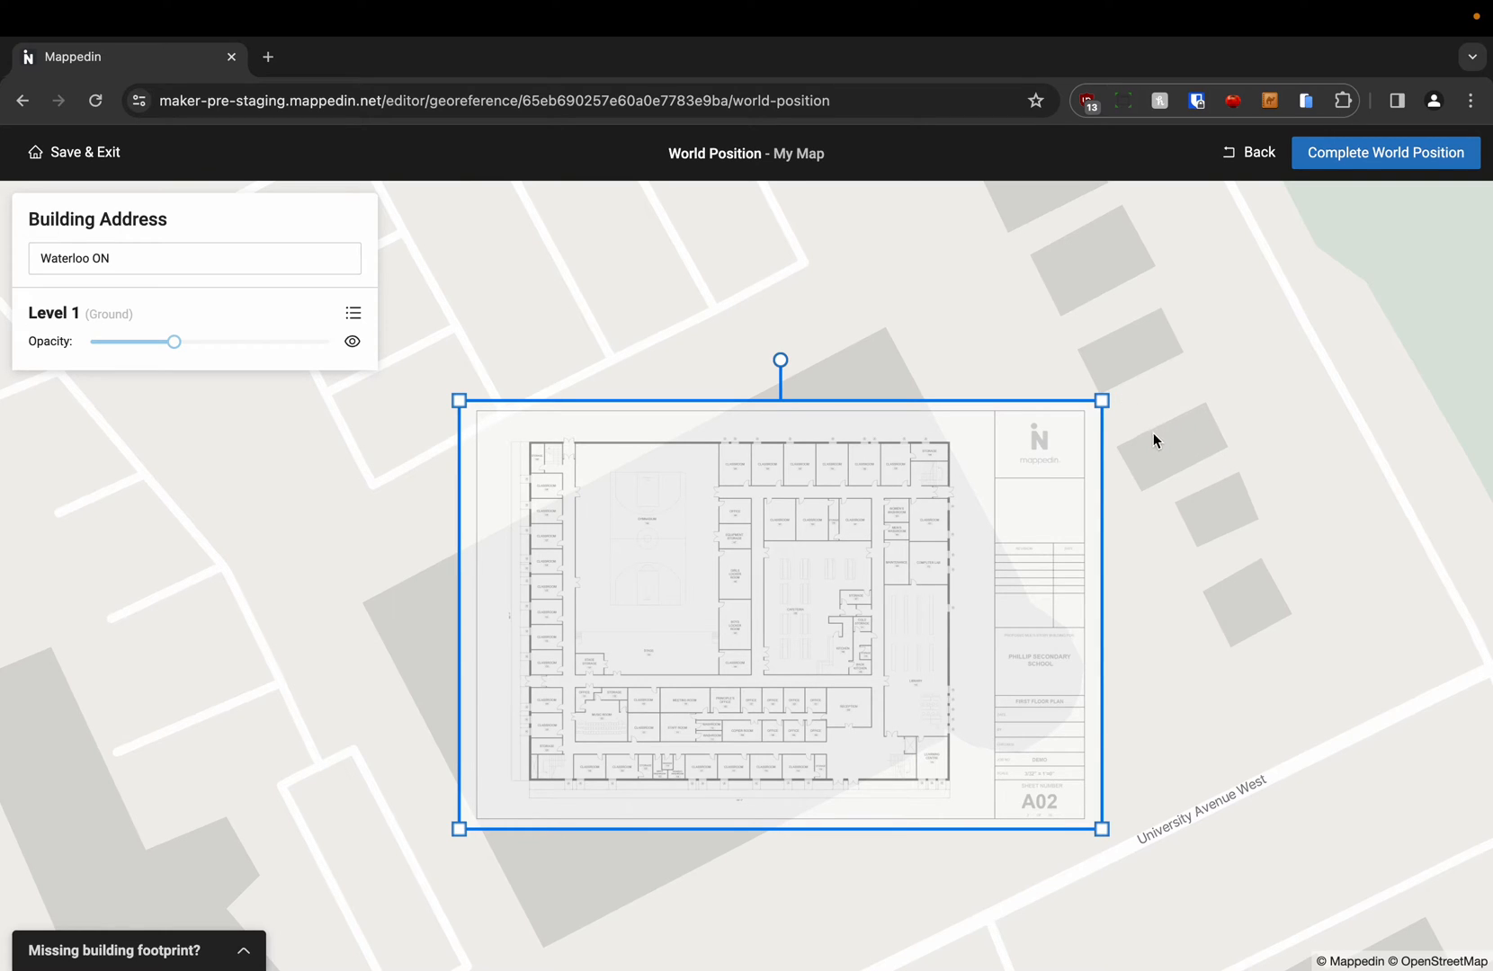
drag(781, 360, 655, 378)
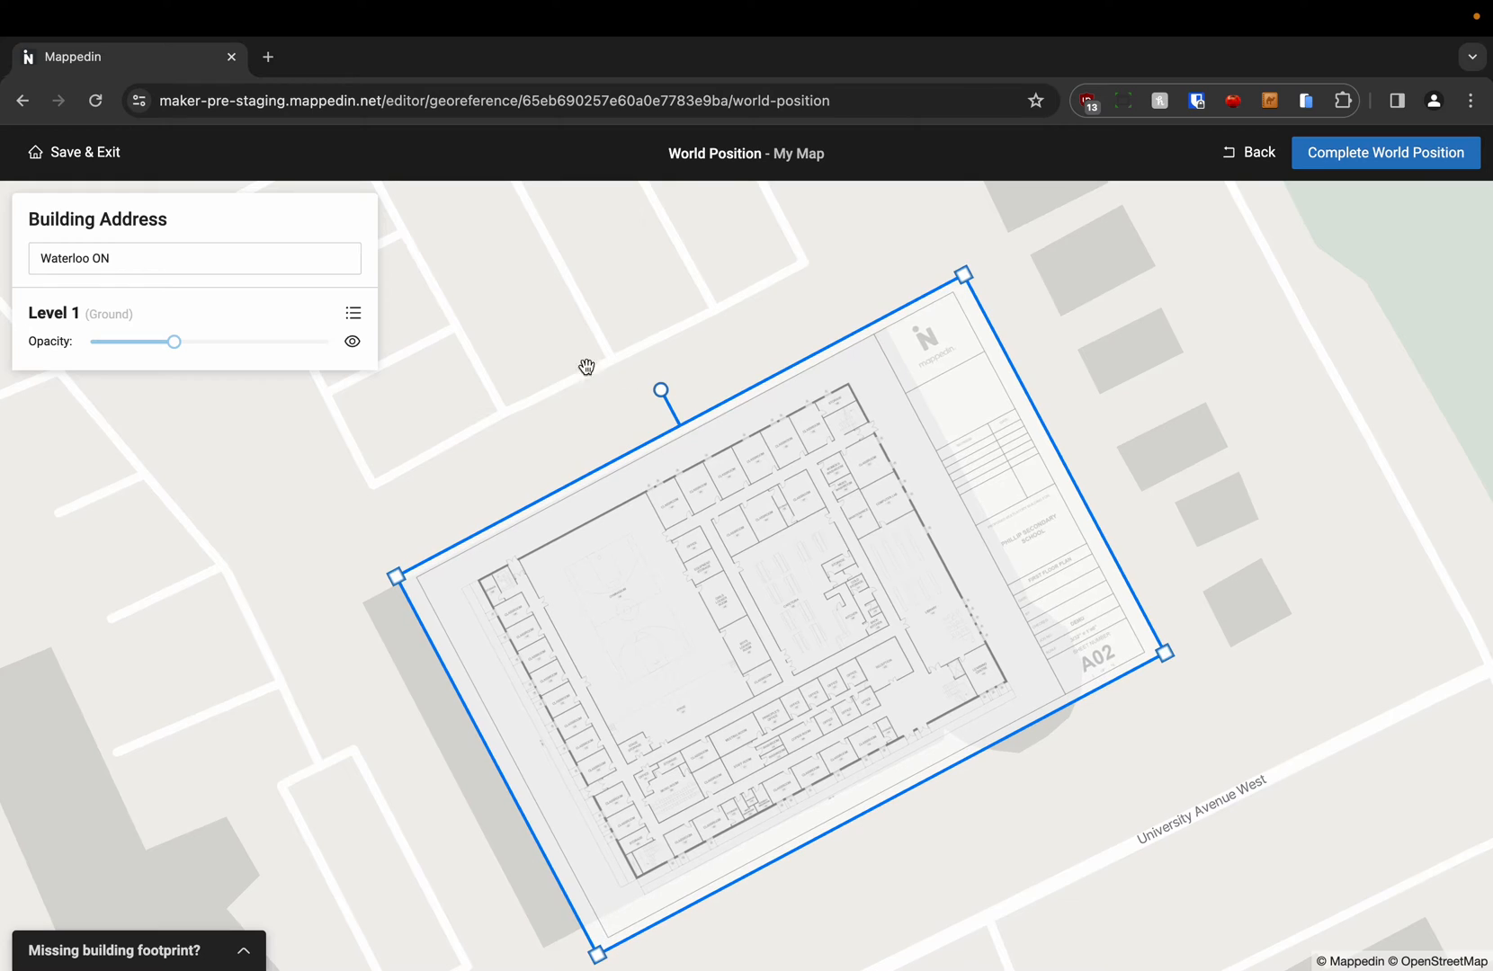
Lower the Level 1 floor plan's opacity and move the plan so its gymnasium-side storage corner sits on the footprint's western corner.
drag(174, 342, 119, 342)
drag(717, 623, 603, 655)
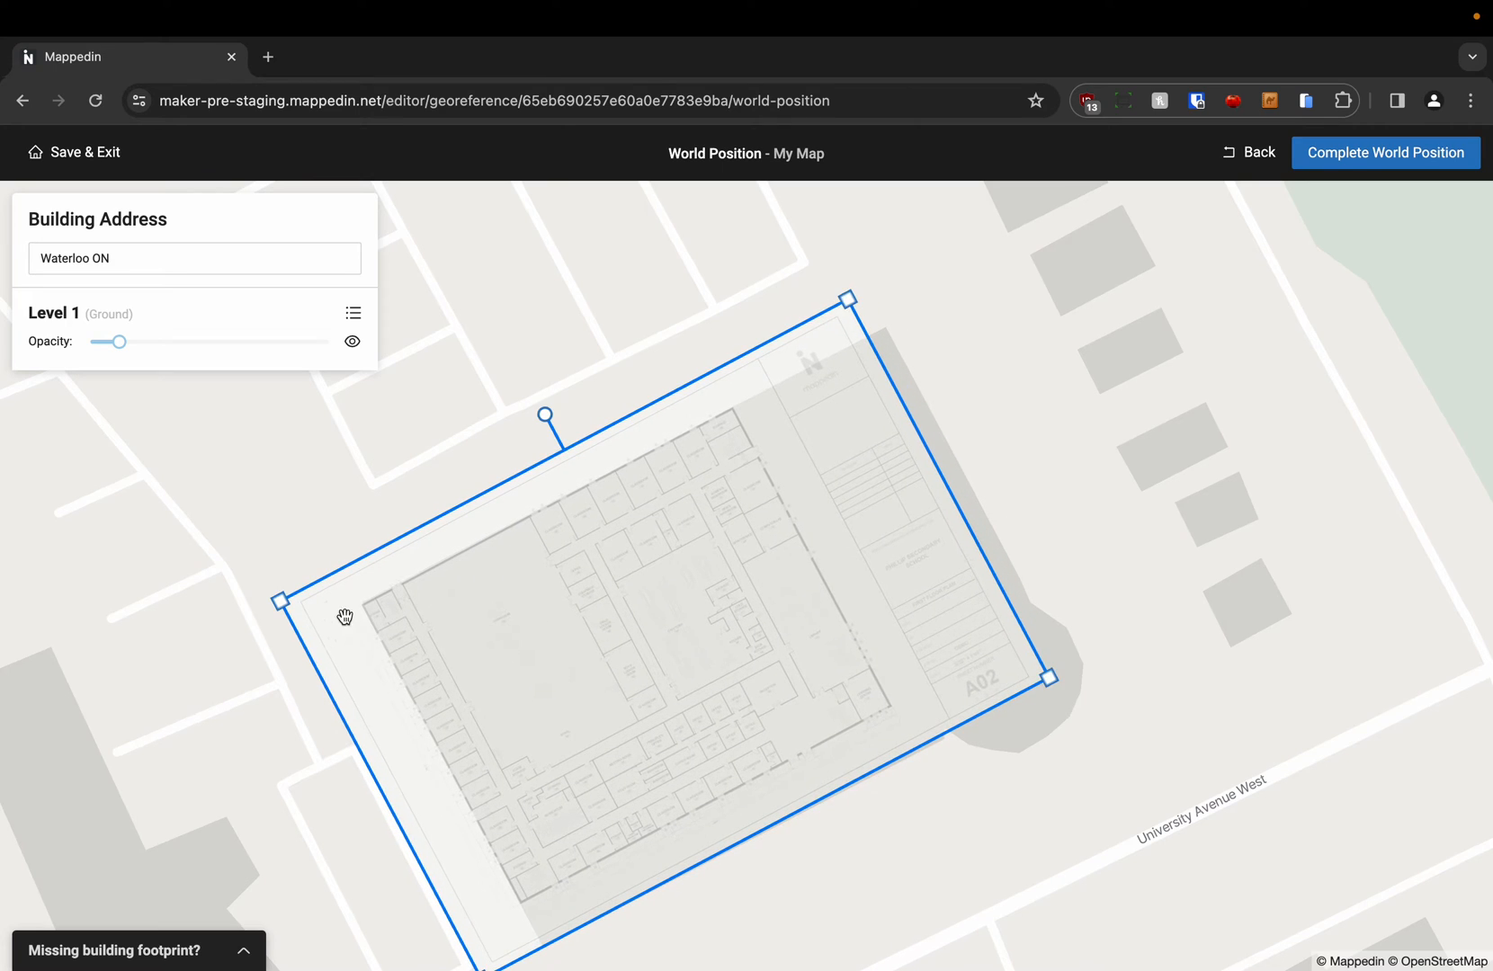
scroll(344, 616, up, 3)
scroll(347, 620, up, 3)
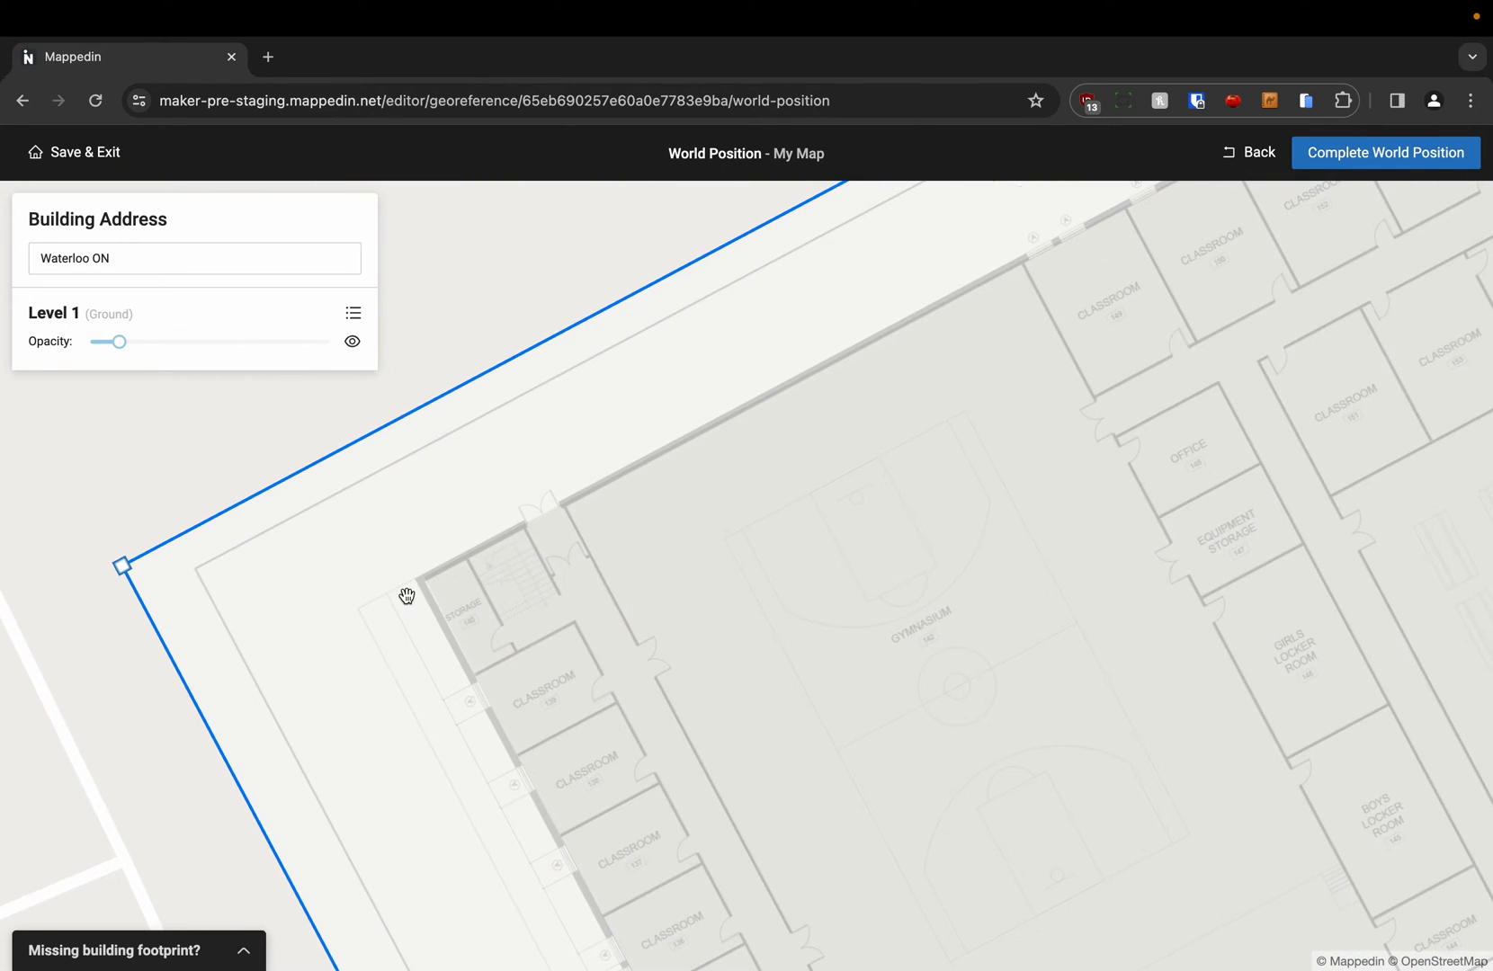
scroll(413, 596, down, 5)
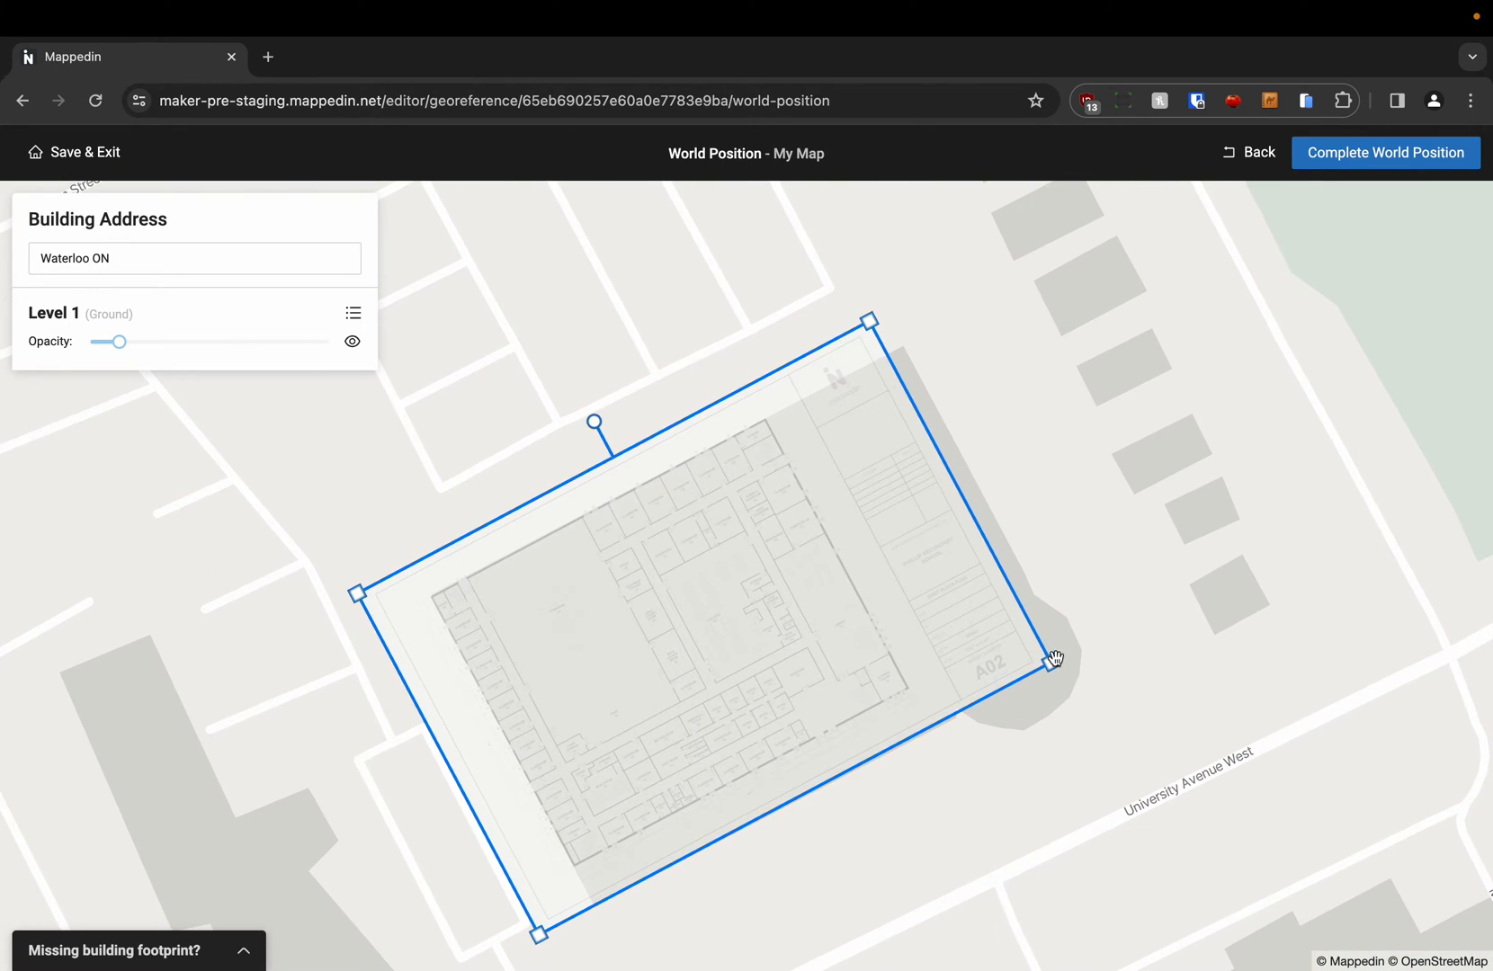
Enlarge the Level 1 floor plan and shift it so its northern outer wall matches the building footprint's northern edge.
drag(1054, 659, 1314, 663)
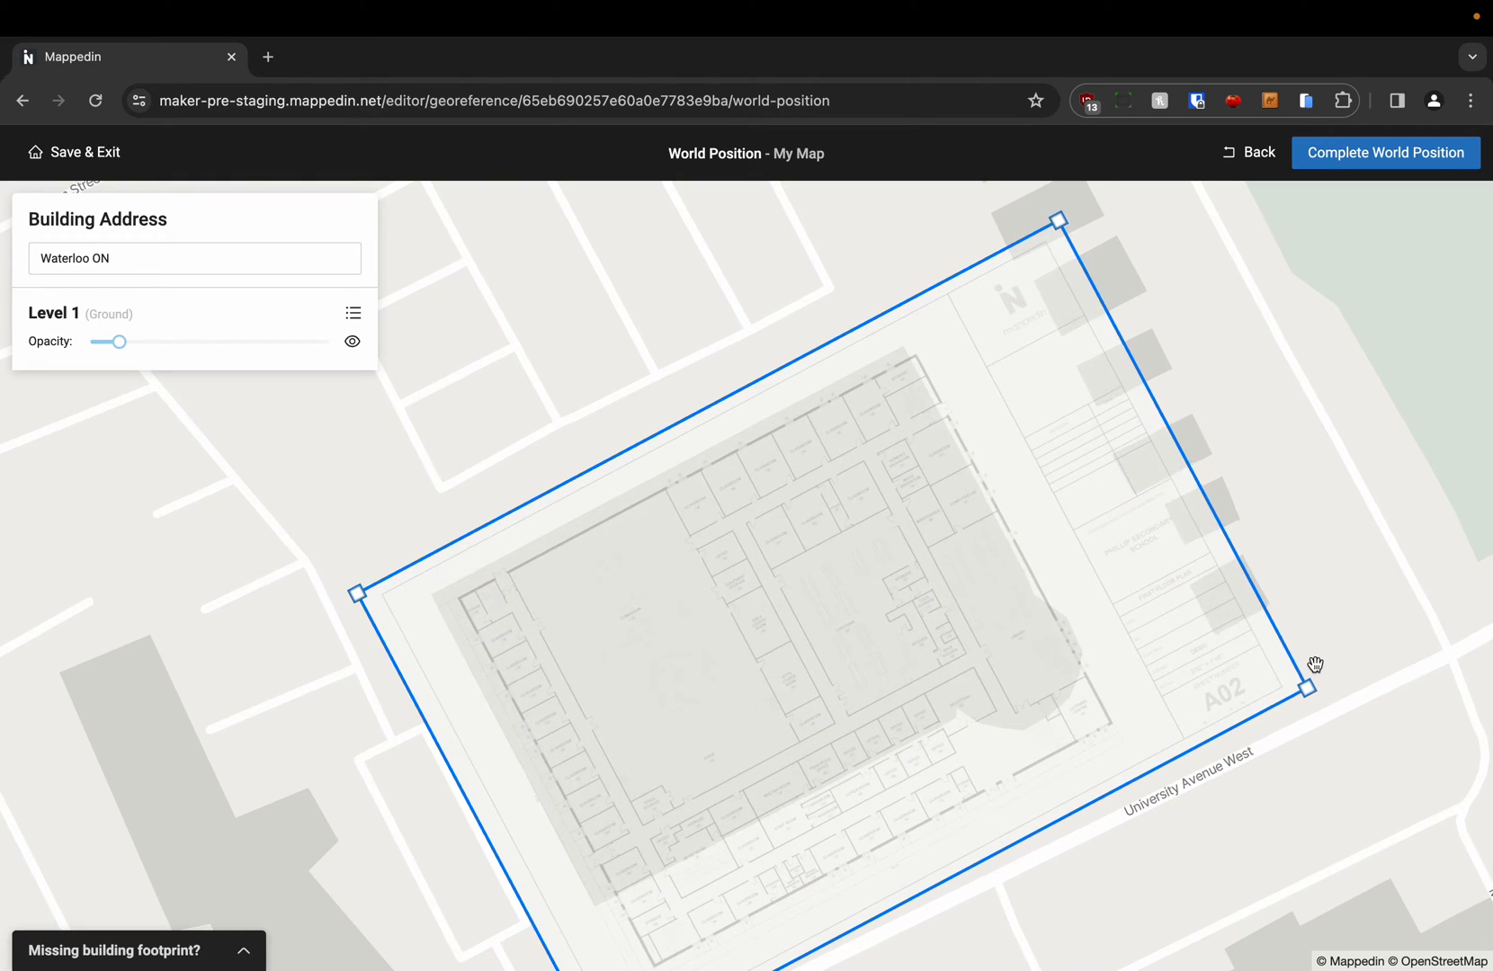
drag(1185, 677, 1159, 675)
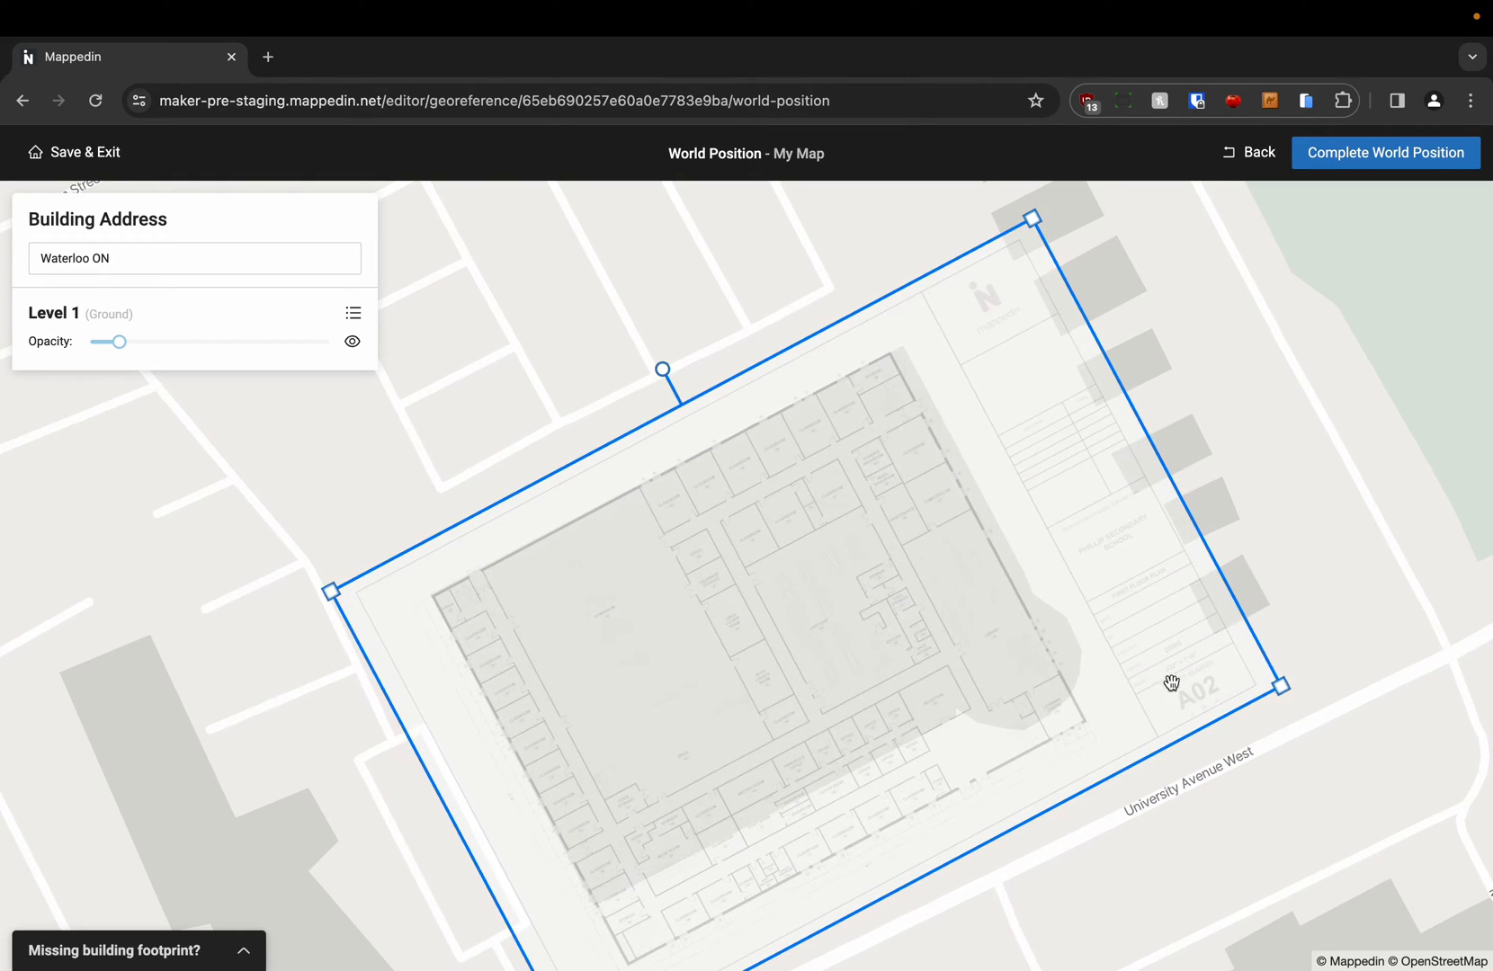
drag(1288, 689, 1310, 686)
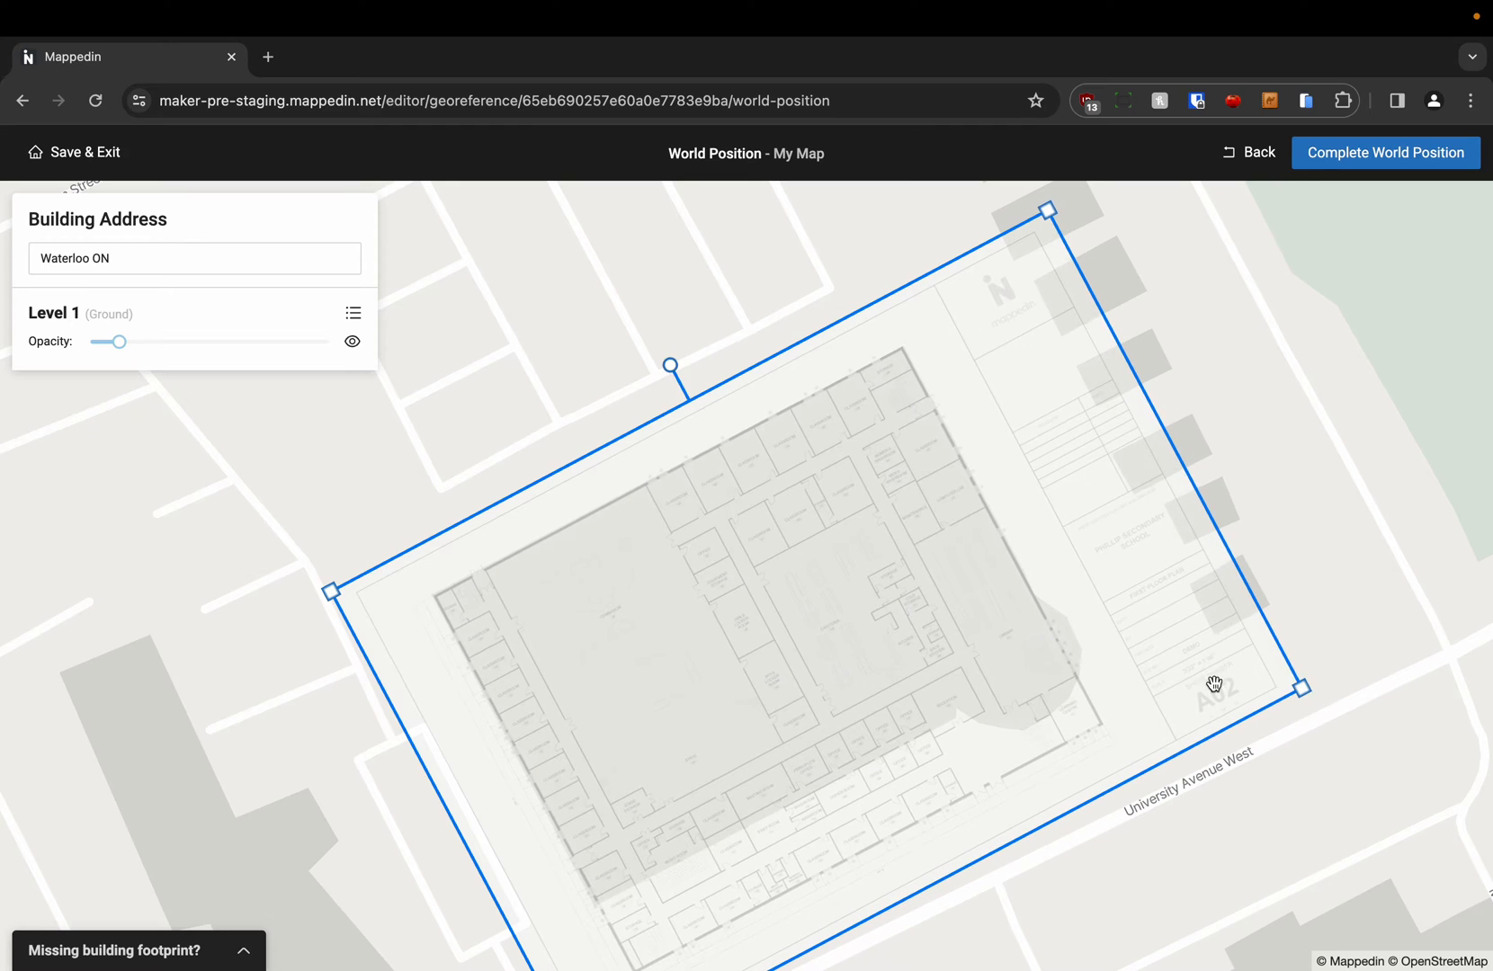
drag(1163, 685, 1159, 685)
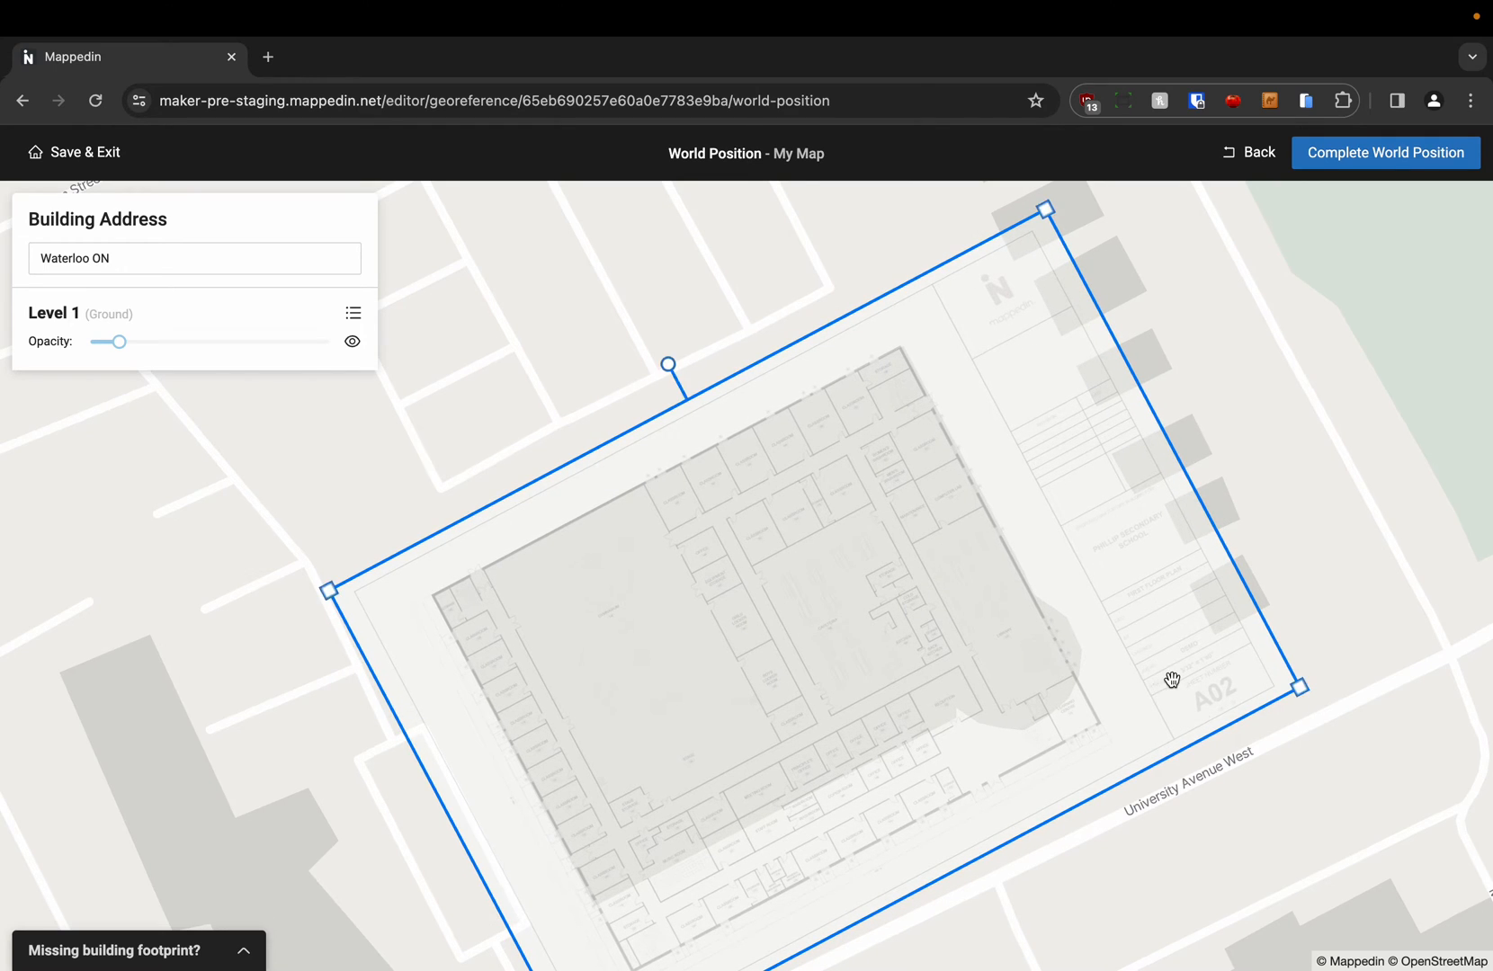
Raise the Level 1 floor plan's opacity, complete the world positioning and start aligning the floors to each other.
scroll(1101, 716, down, 3)
scroll(884, 813, up, 3)
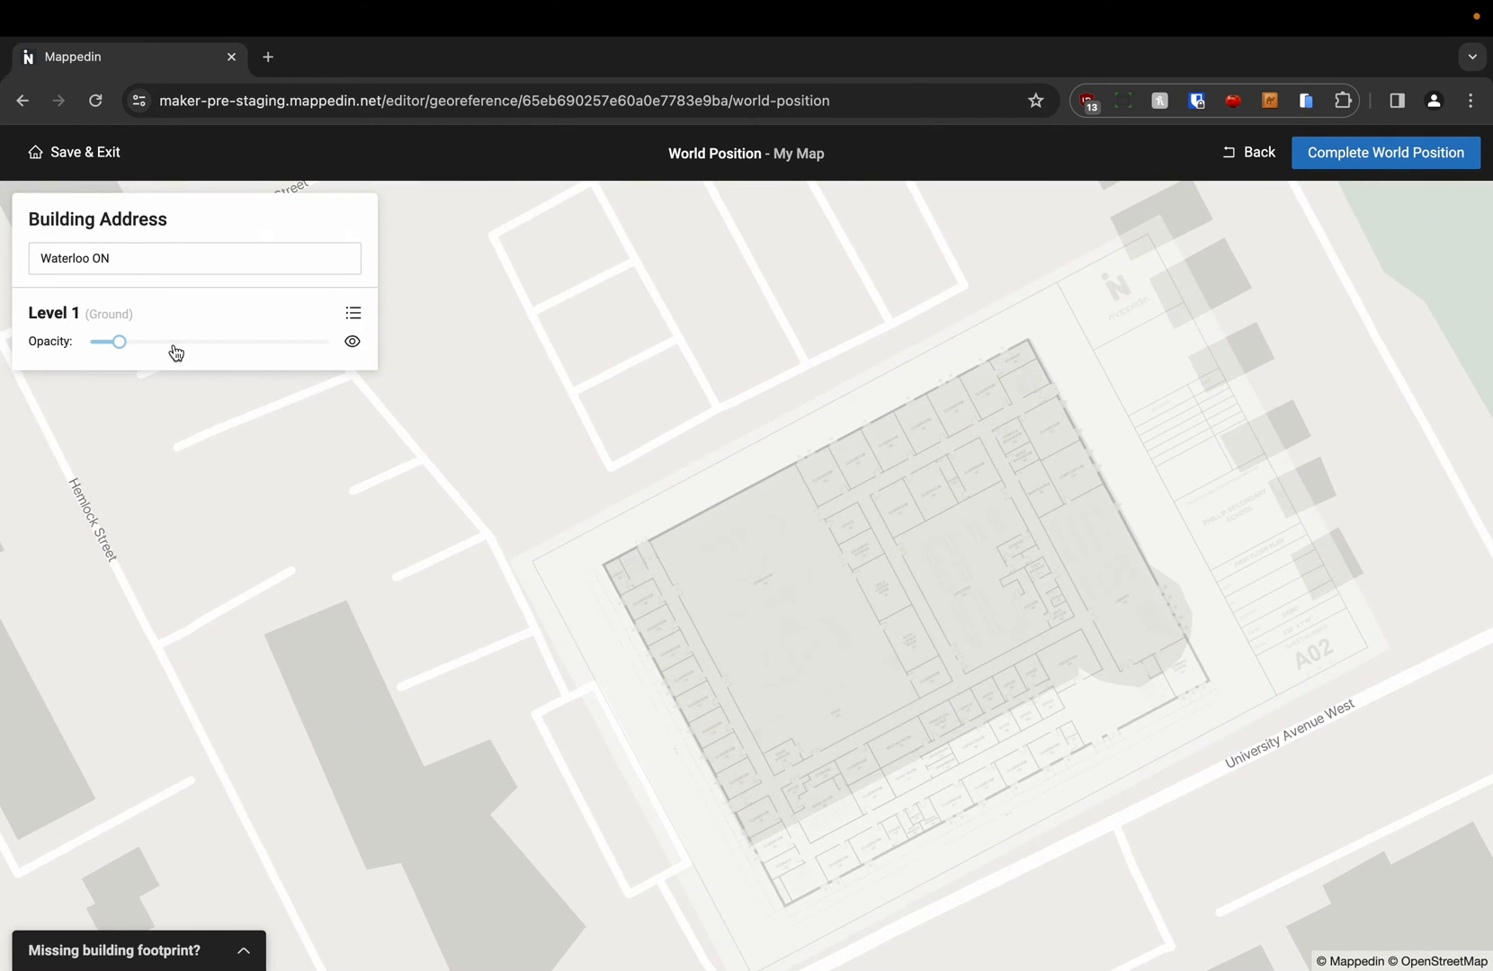
click(174, 342)
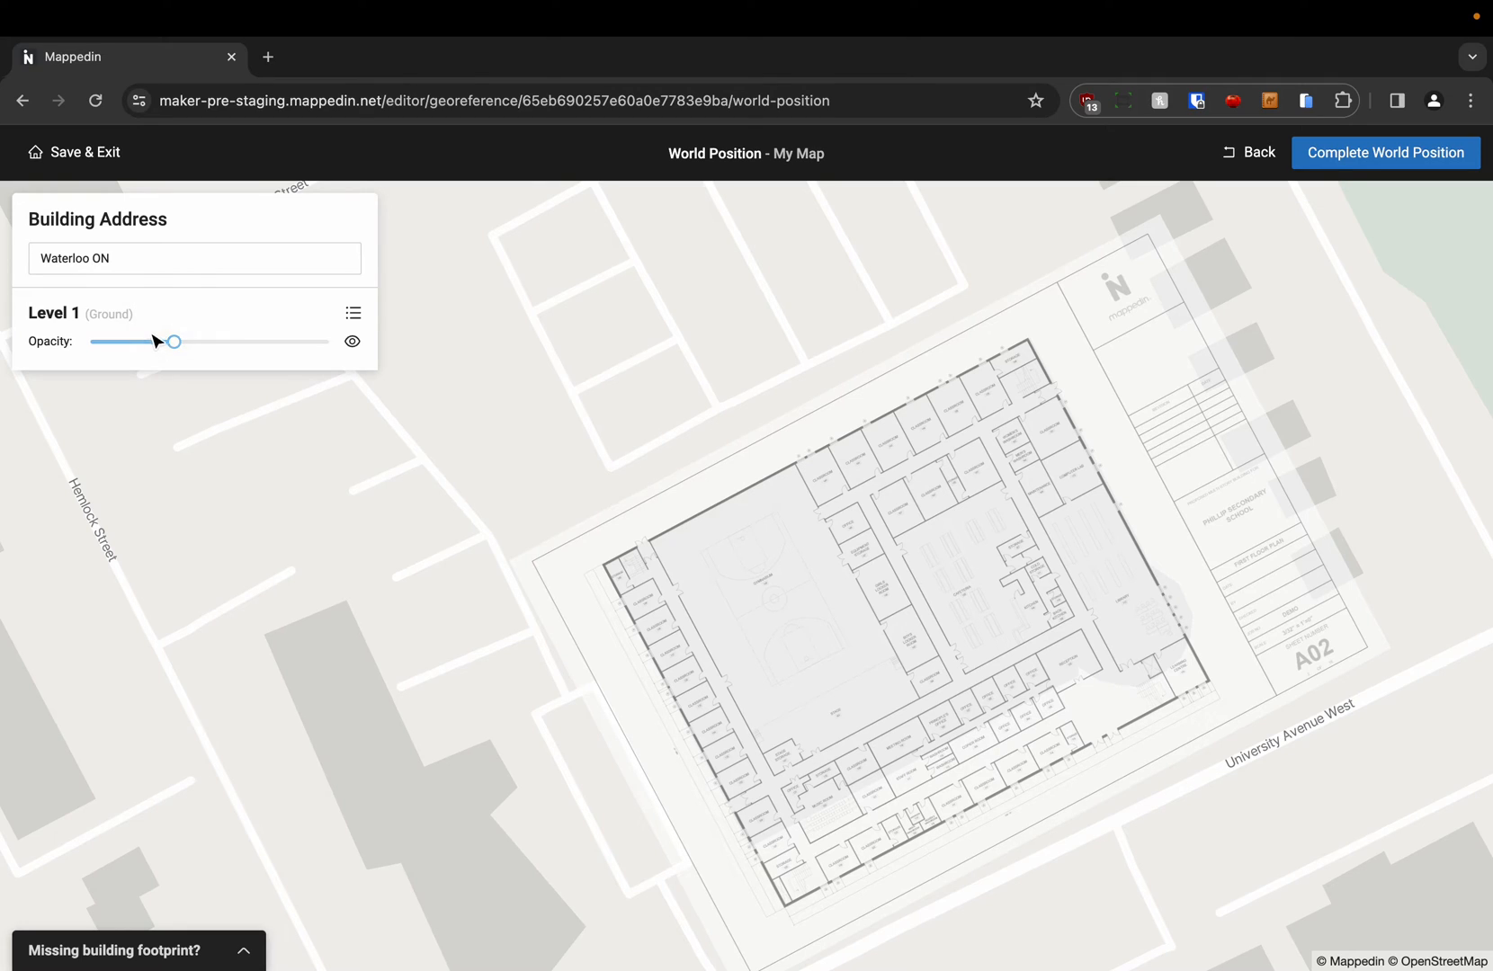
click(153, 343)
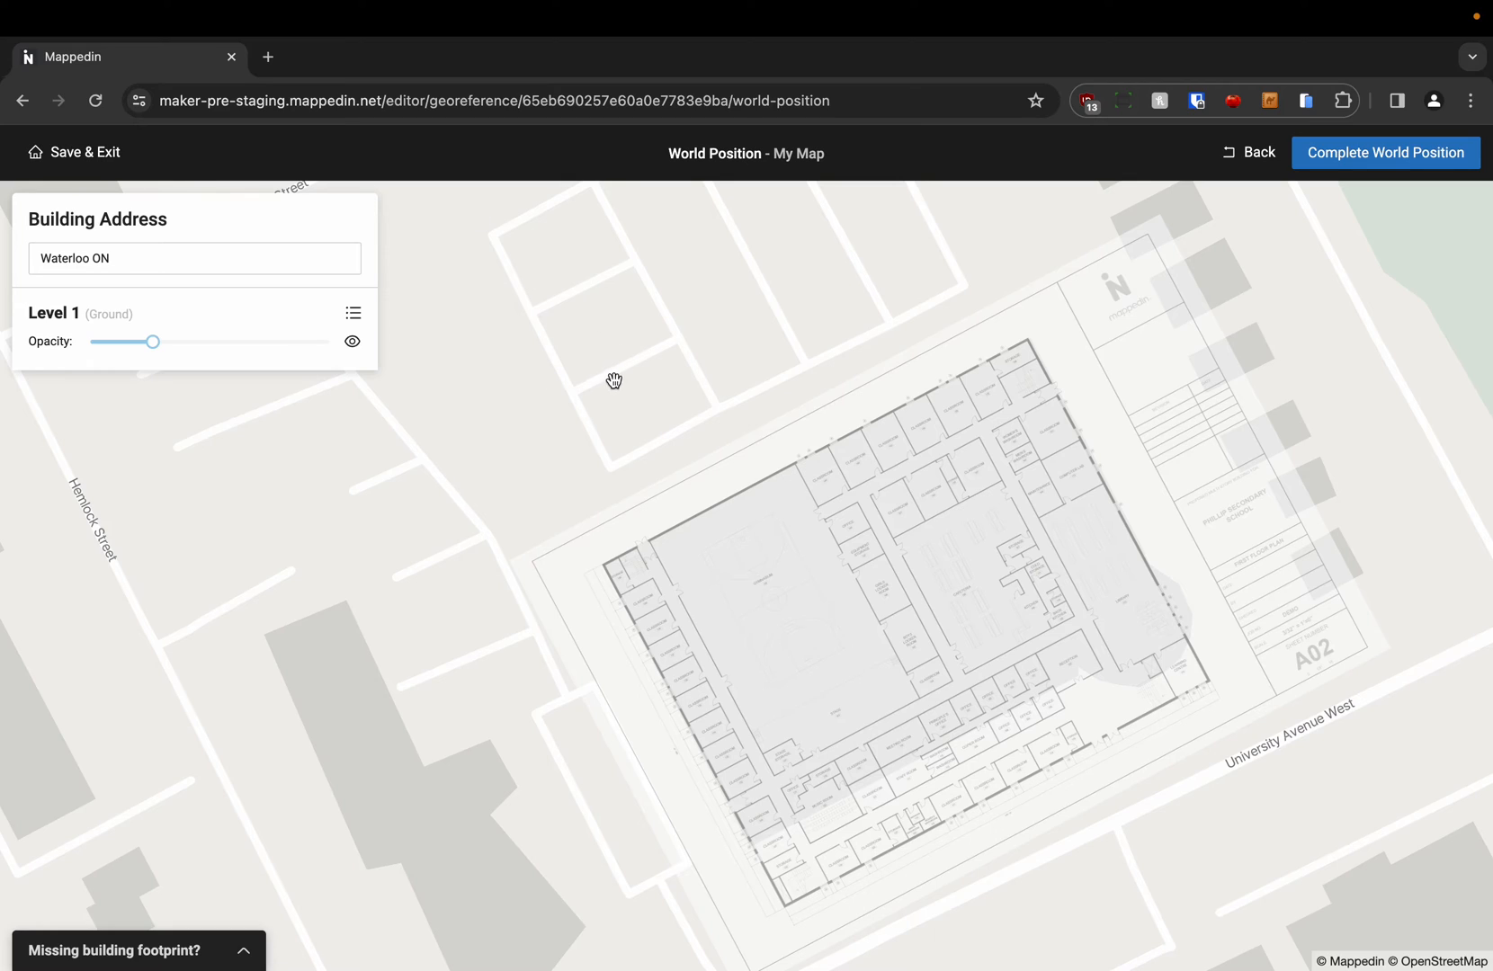
click(1422, 164)
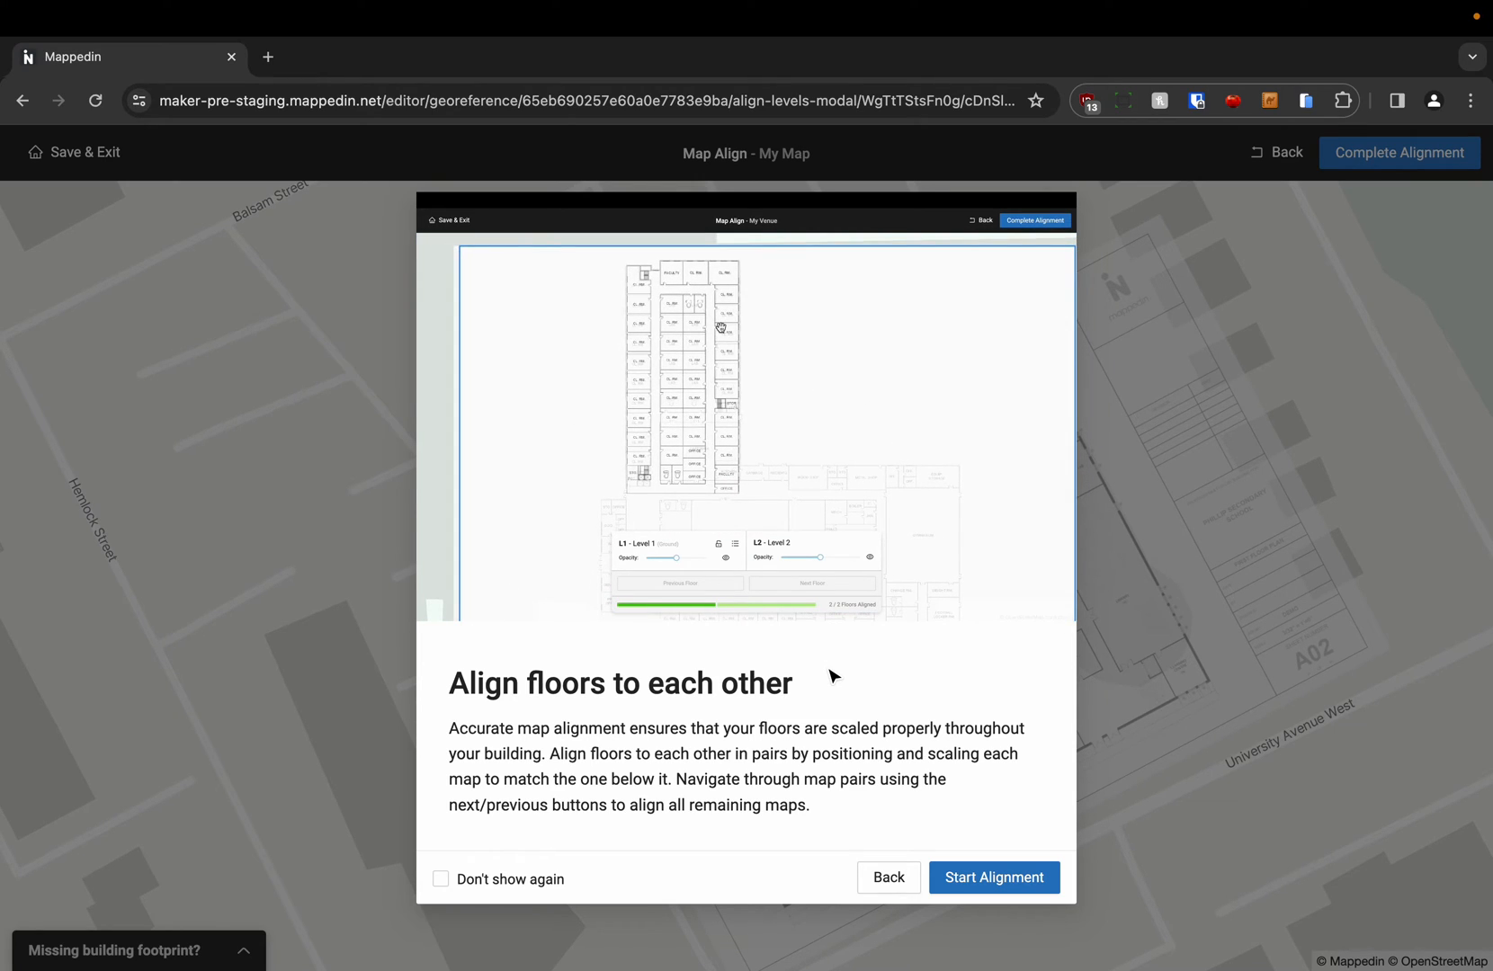
click(1014, 880)
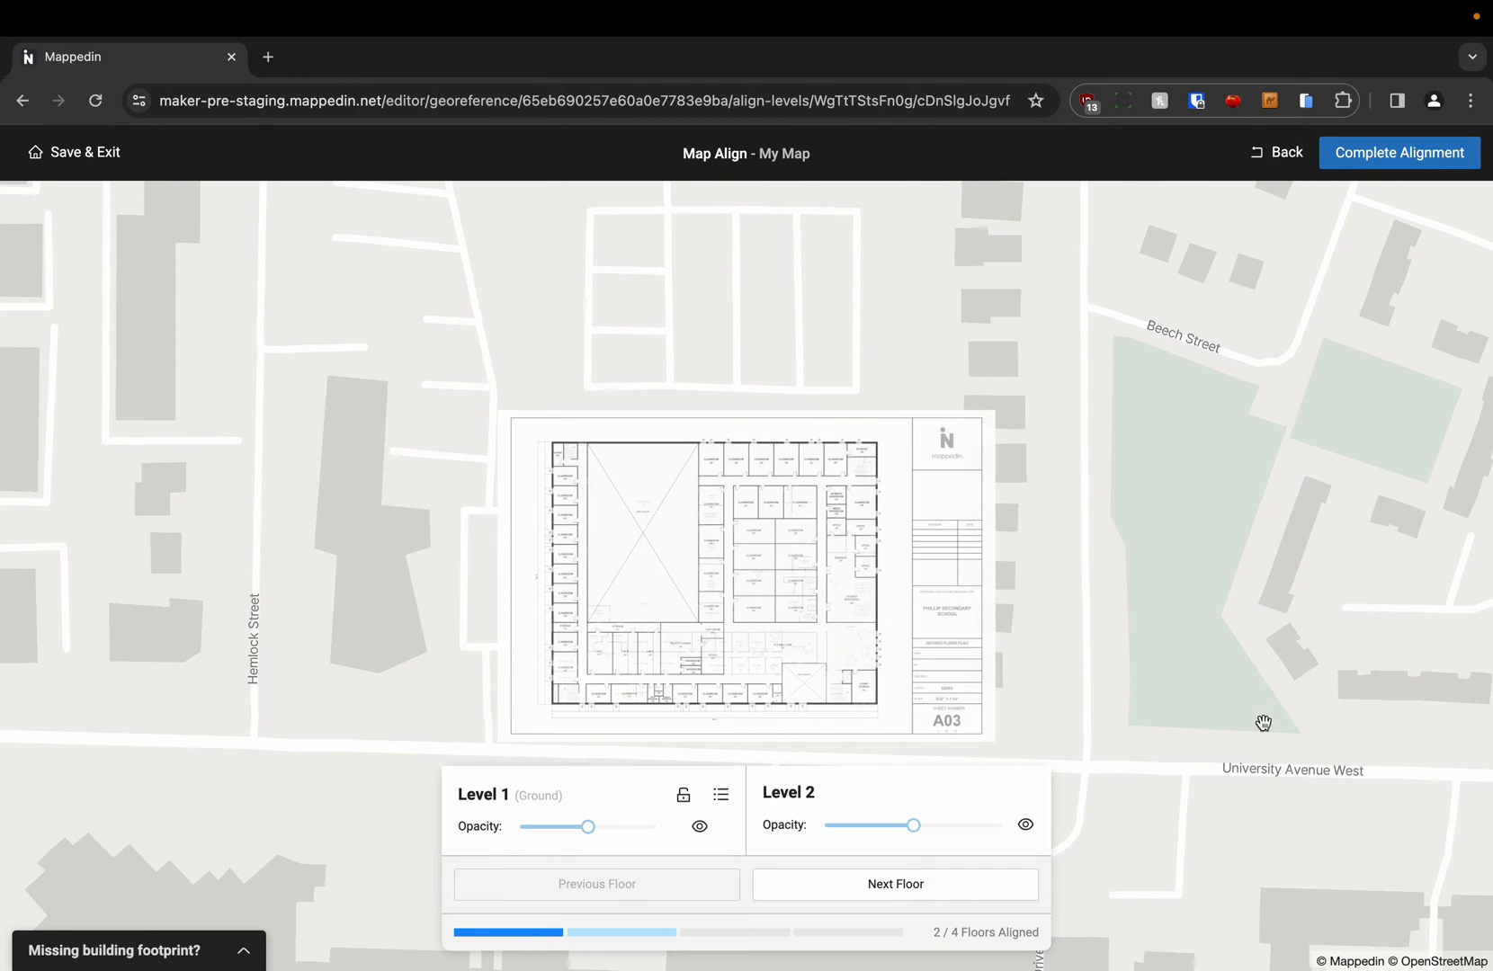
Scale the Level 2 floor plan down to a little over half size and move it over Level 1's southeast corner.
drag(1264, 723, 1286, 640)
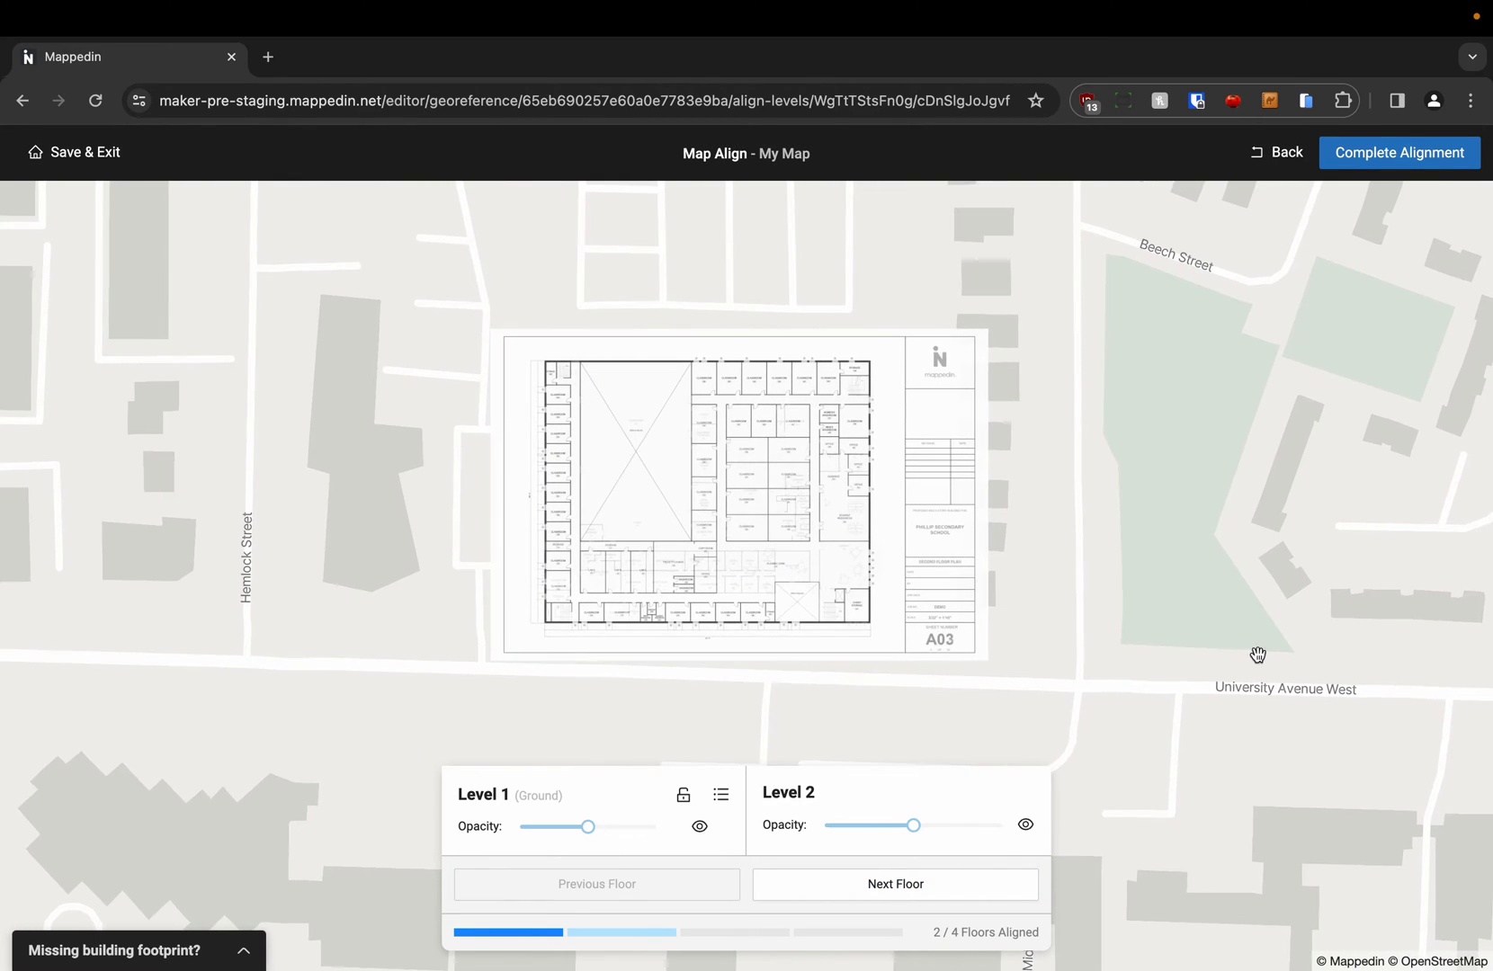
scroll(708, 414, up, 3)
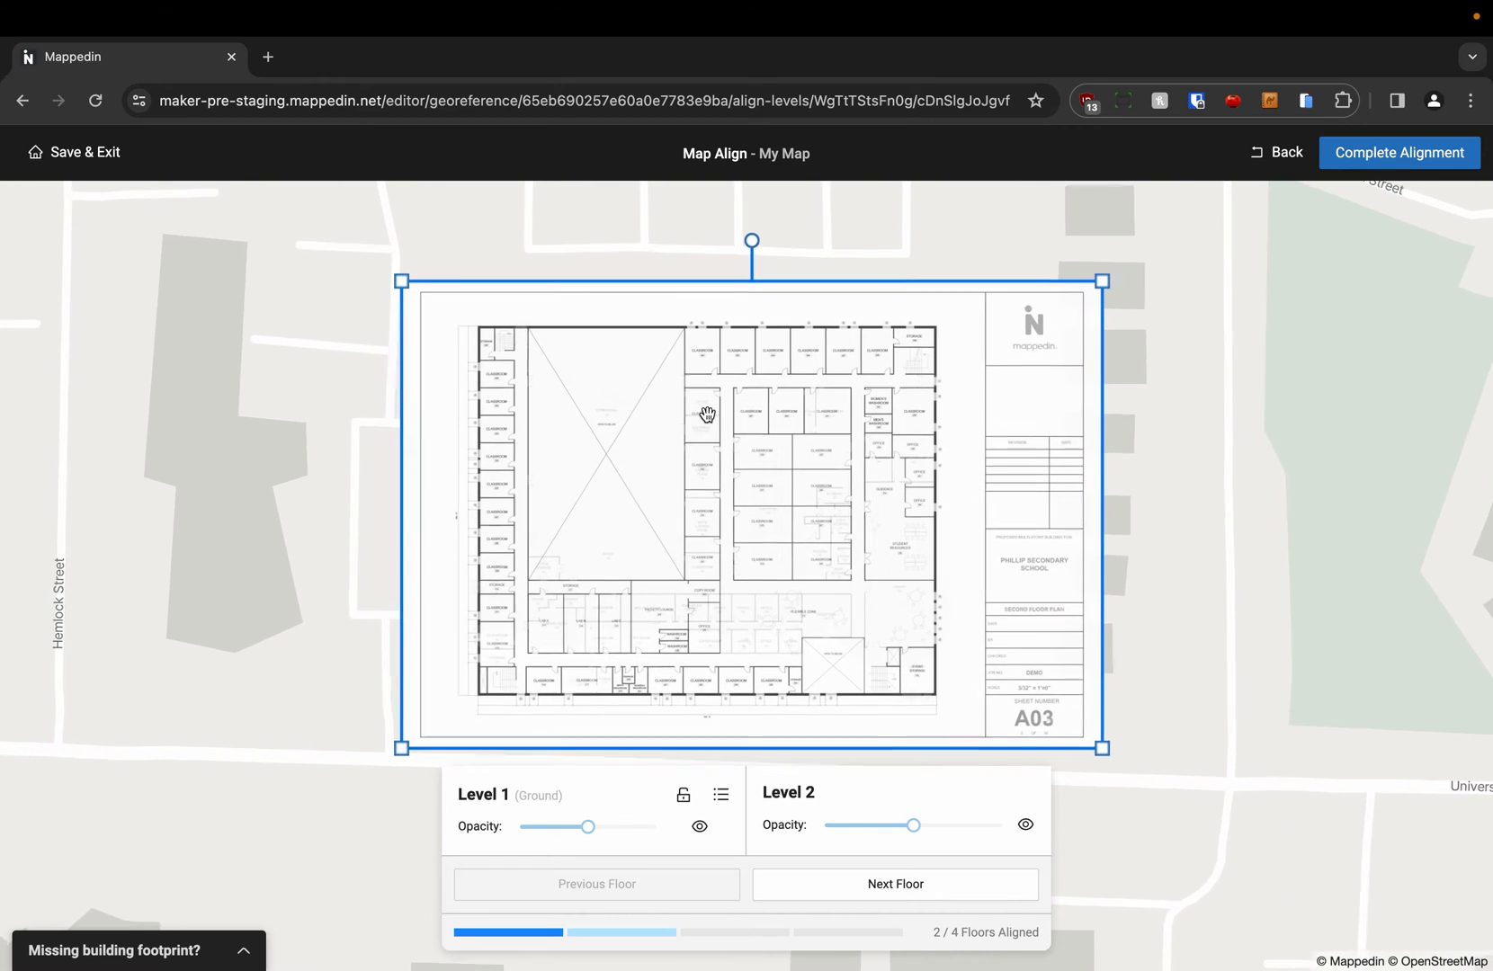
drag(1347, 627, 1358, 595)
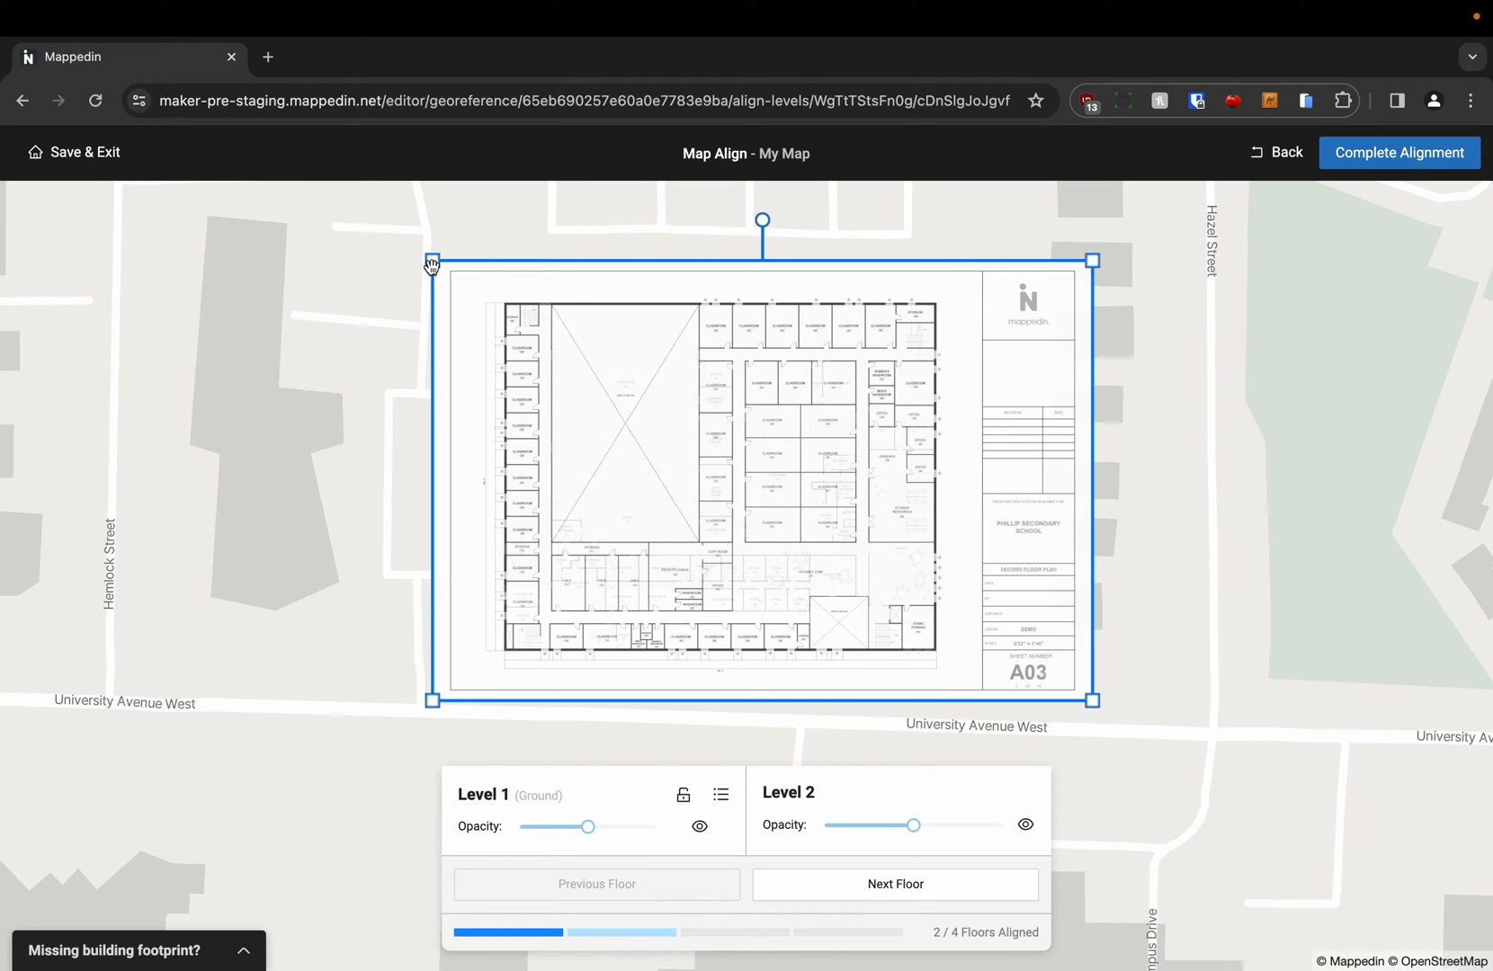
drag(432, 262, 711, 449)
drag(933, 592, 986, 616)
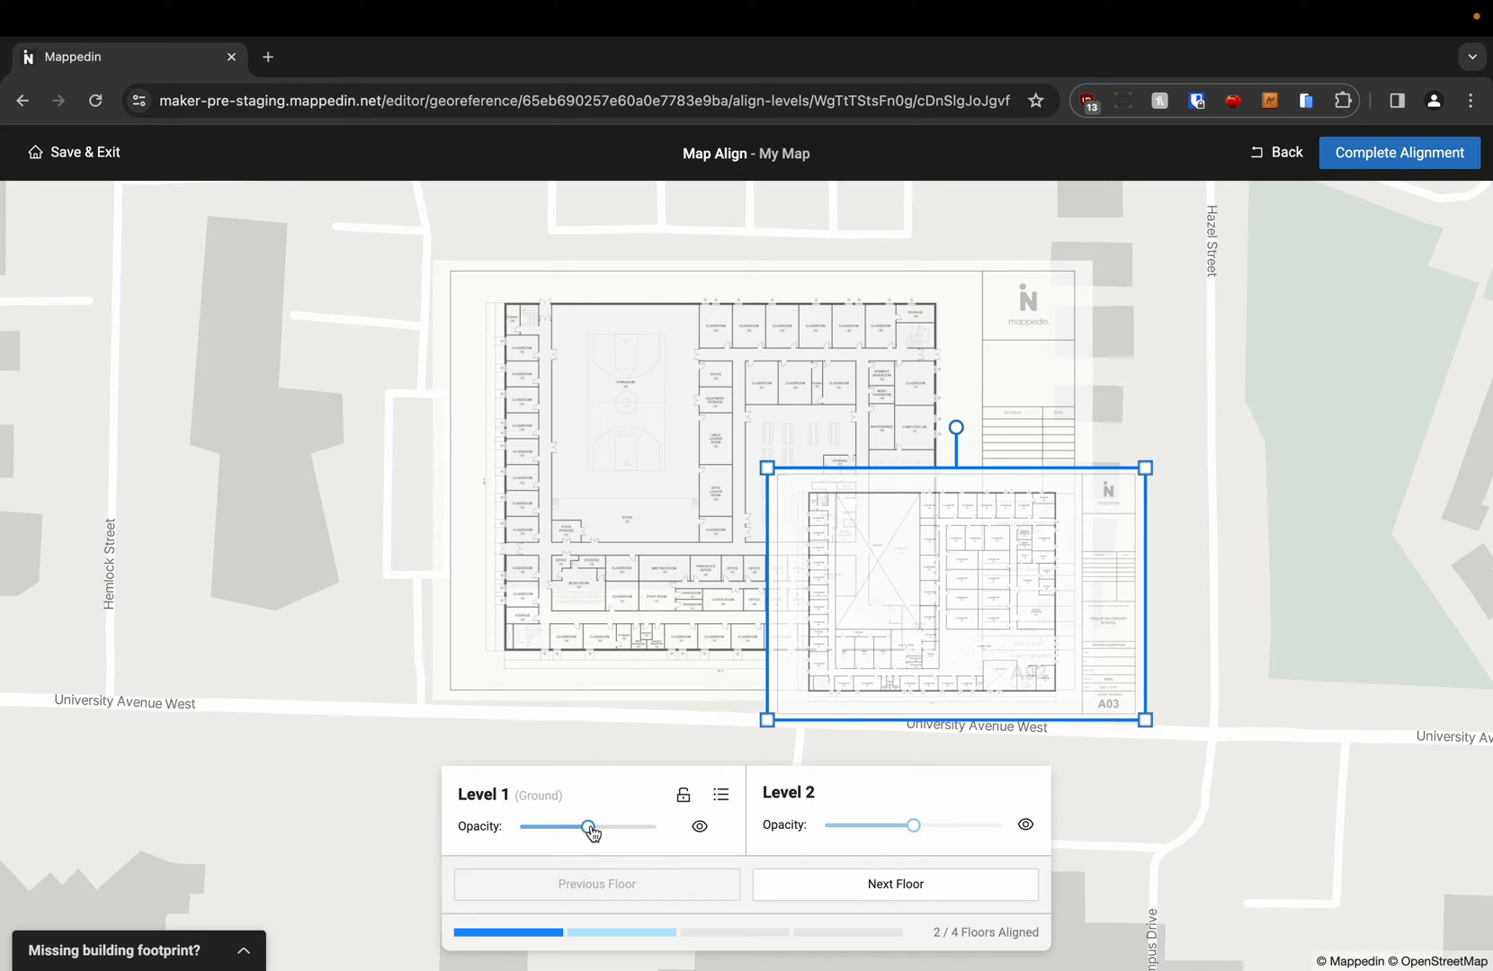
Adjust Level 1's opacity to slightly below half, and hide and show the Level 1 floor plan again.
drag(588, 828, 533, 829)
mouse_move(562, 821)
mouse_down()
mouse_move(633, 826)
mouse_move(583, 826)
mouse_up()
click(701, 829)
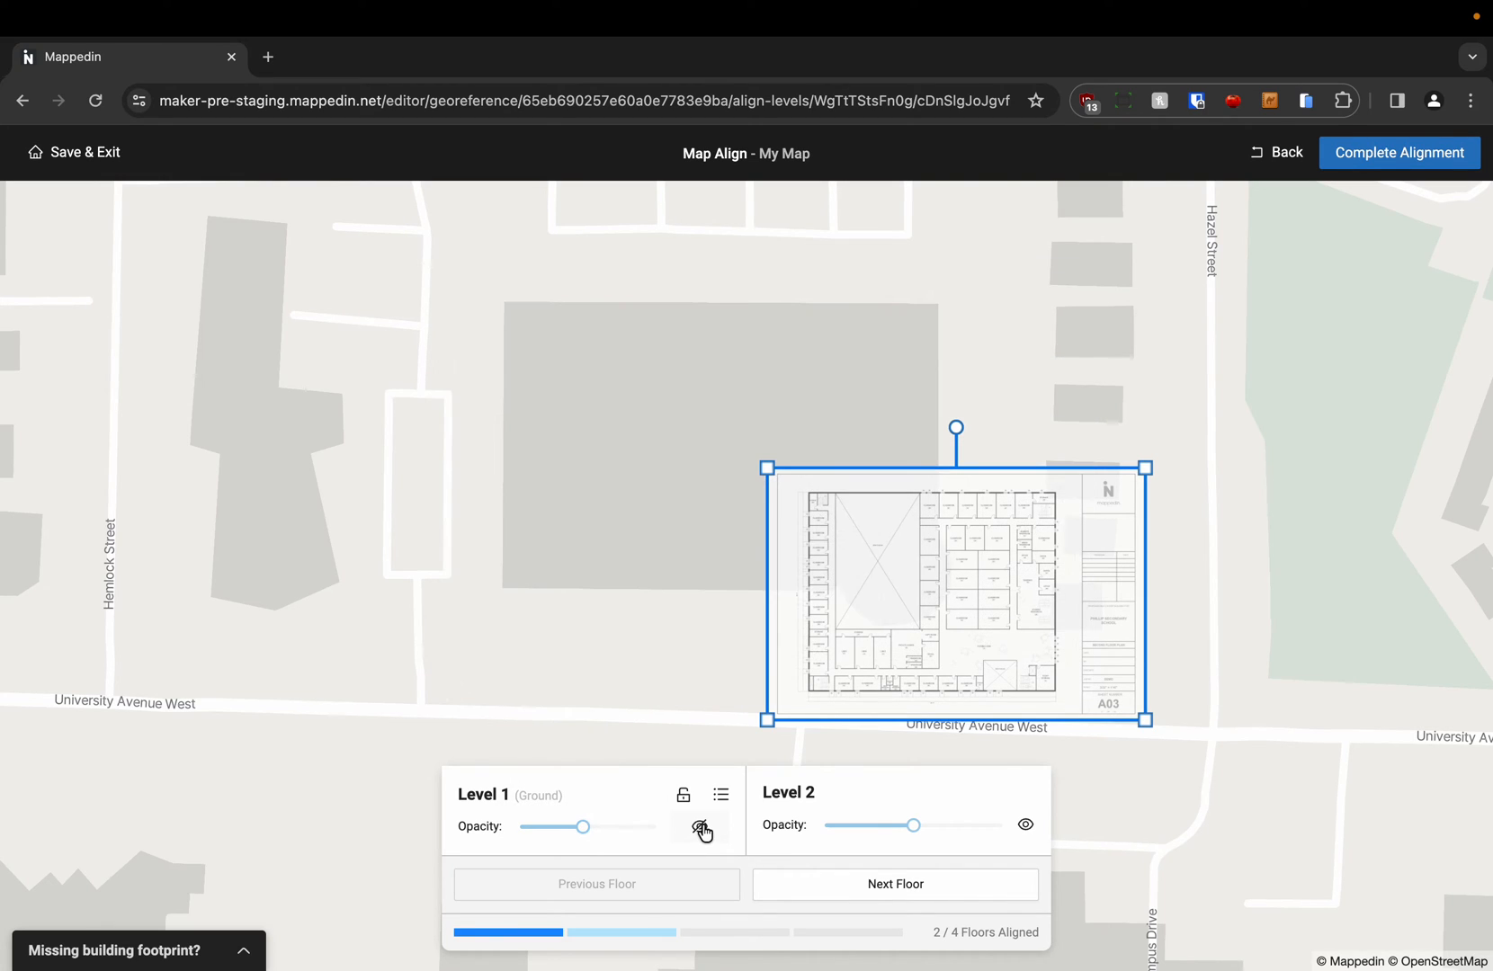
click(702, 830)
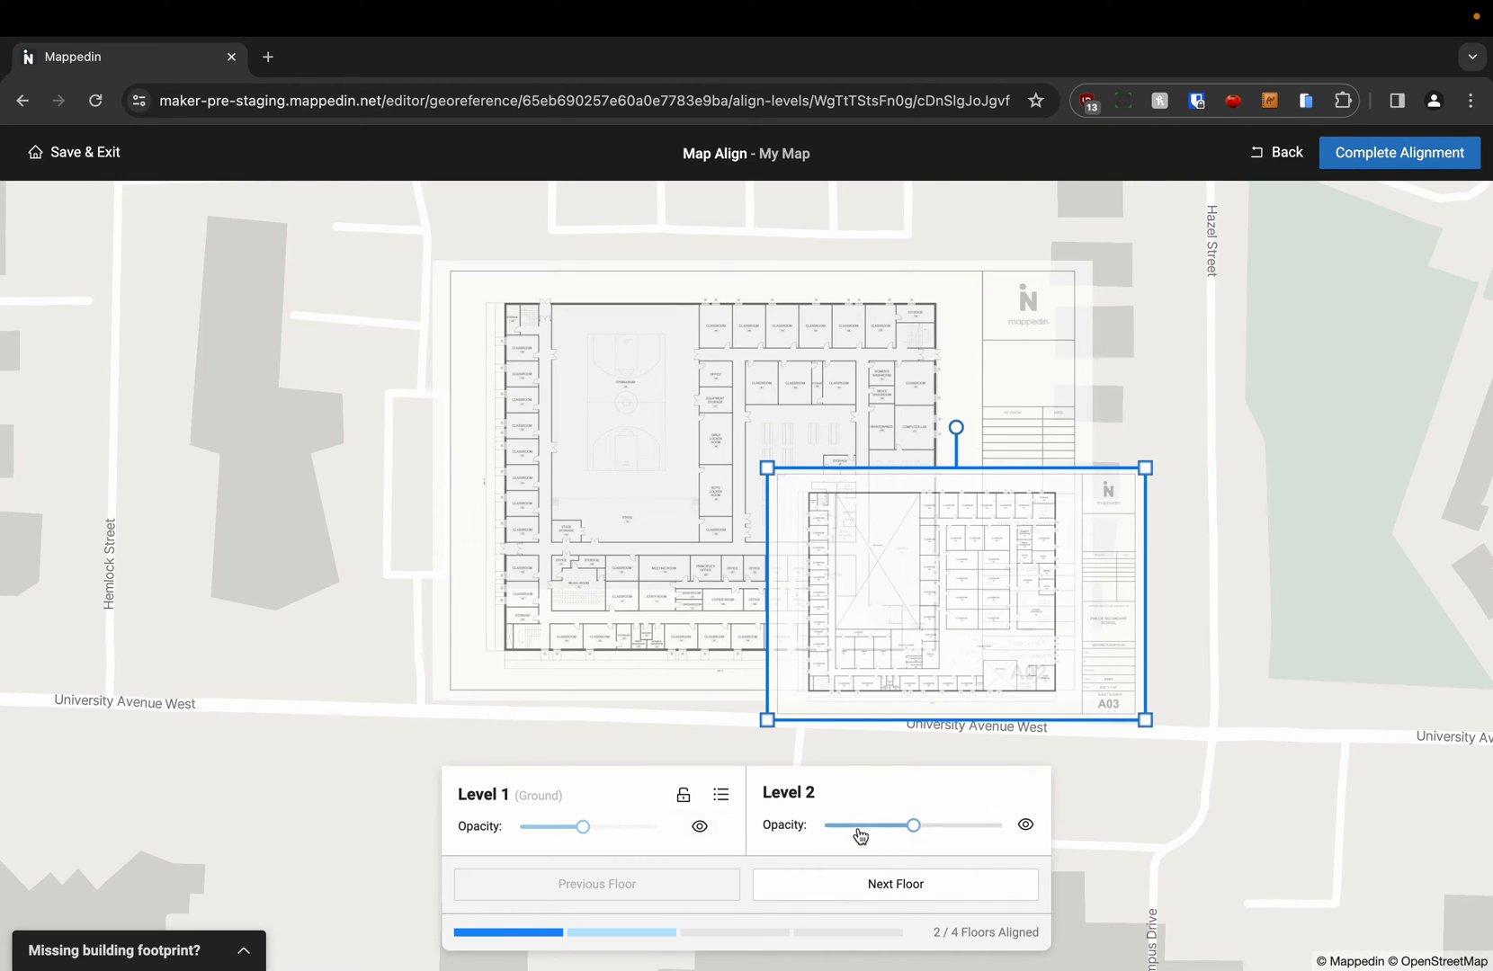
Set Level 2's opacity to 0.6, and hide and show the Level 2 floor plan again.
mouse_move(913, 827)
mouse_down()
mouse_move(850, 828)
mouse_move(931, 828)
mouse_up()
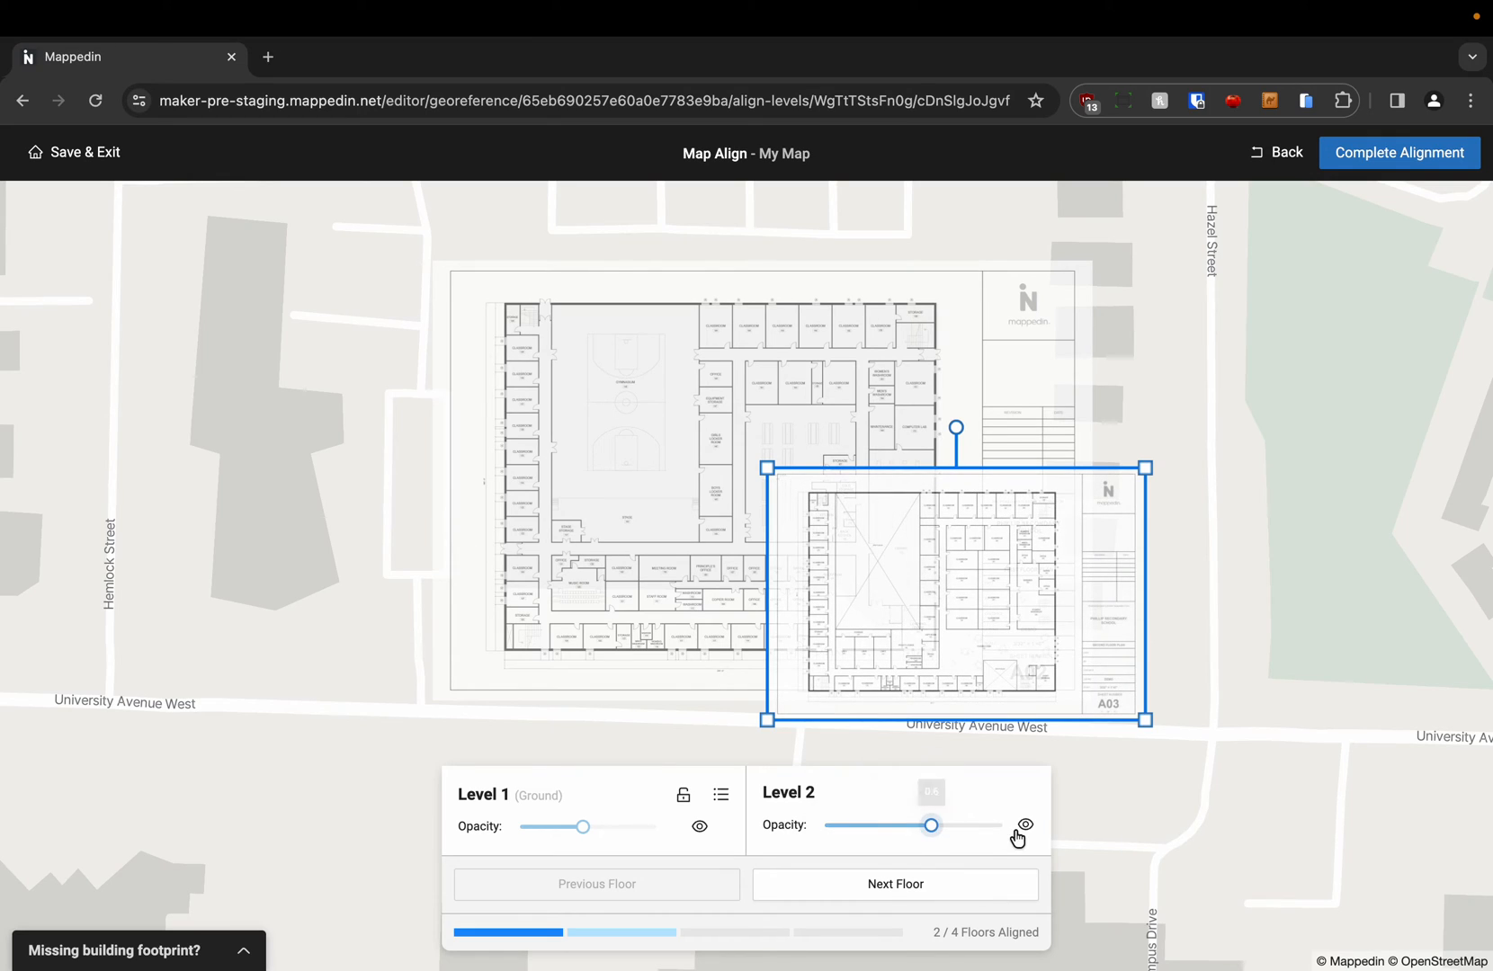
click(1026, 828)
click(1027, 827)
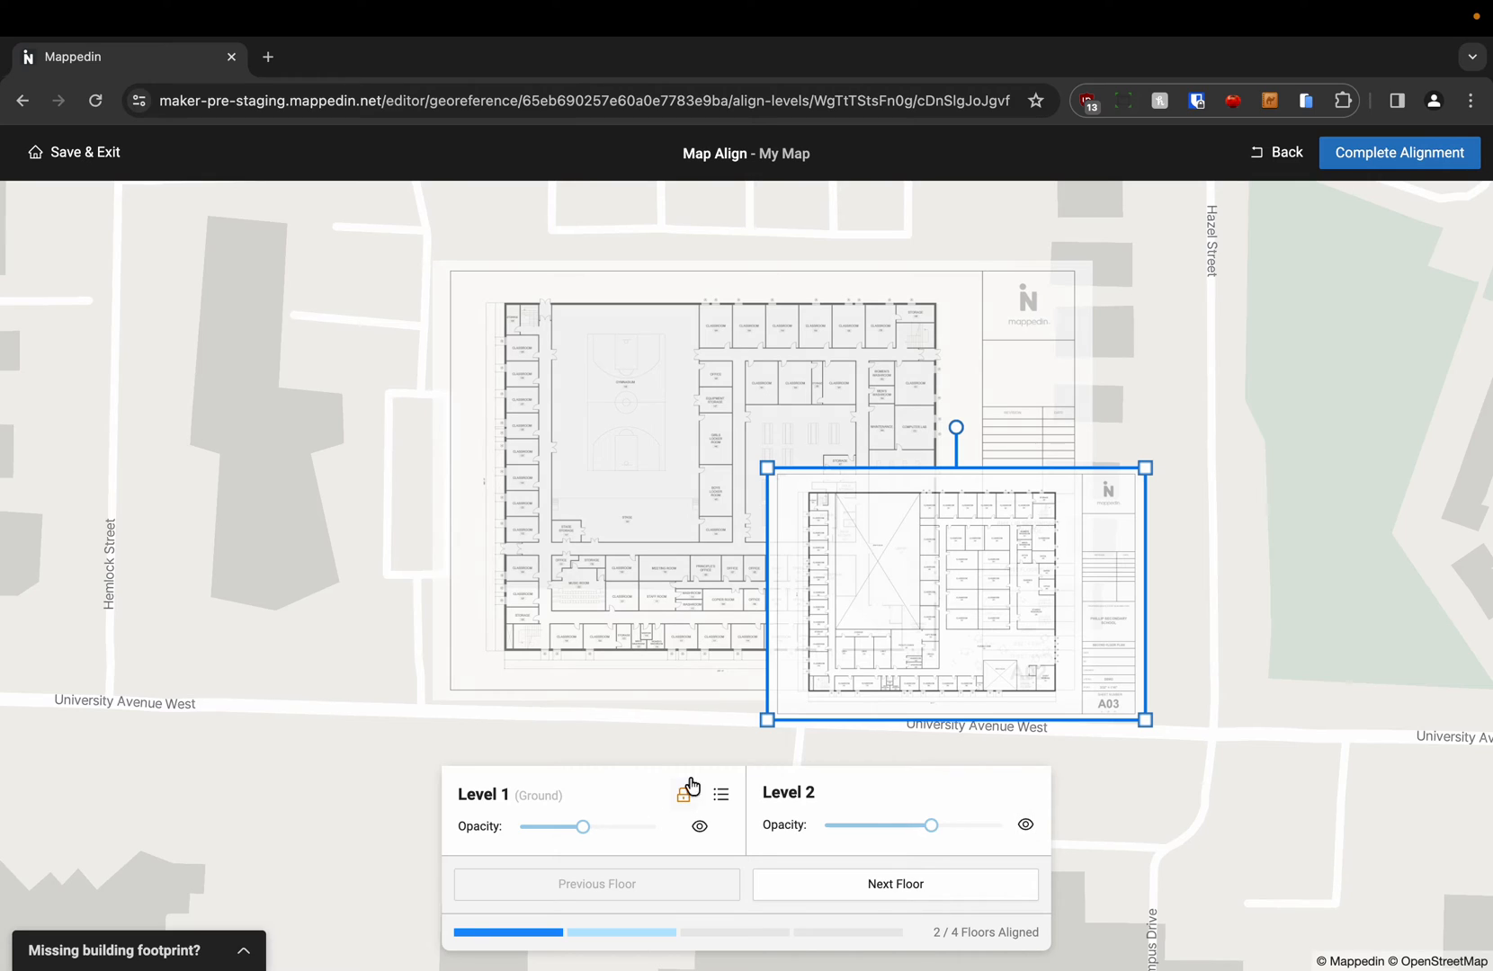
Open the list of levels available as the alignment reference and close it without changing Level 1.
click(722, 796)
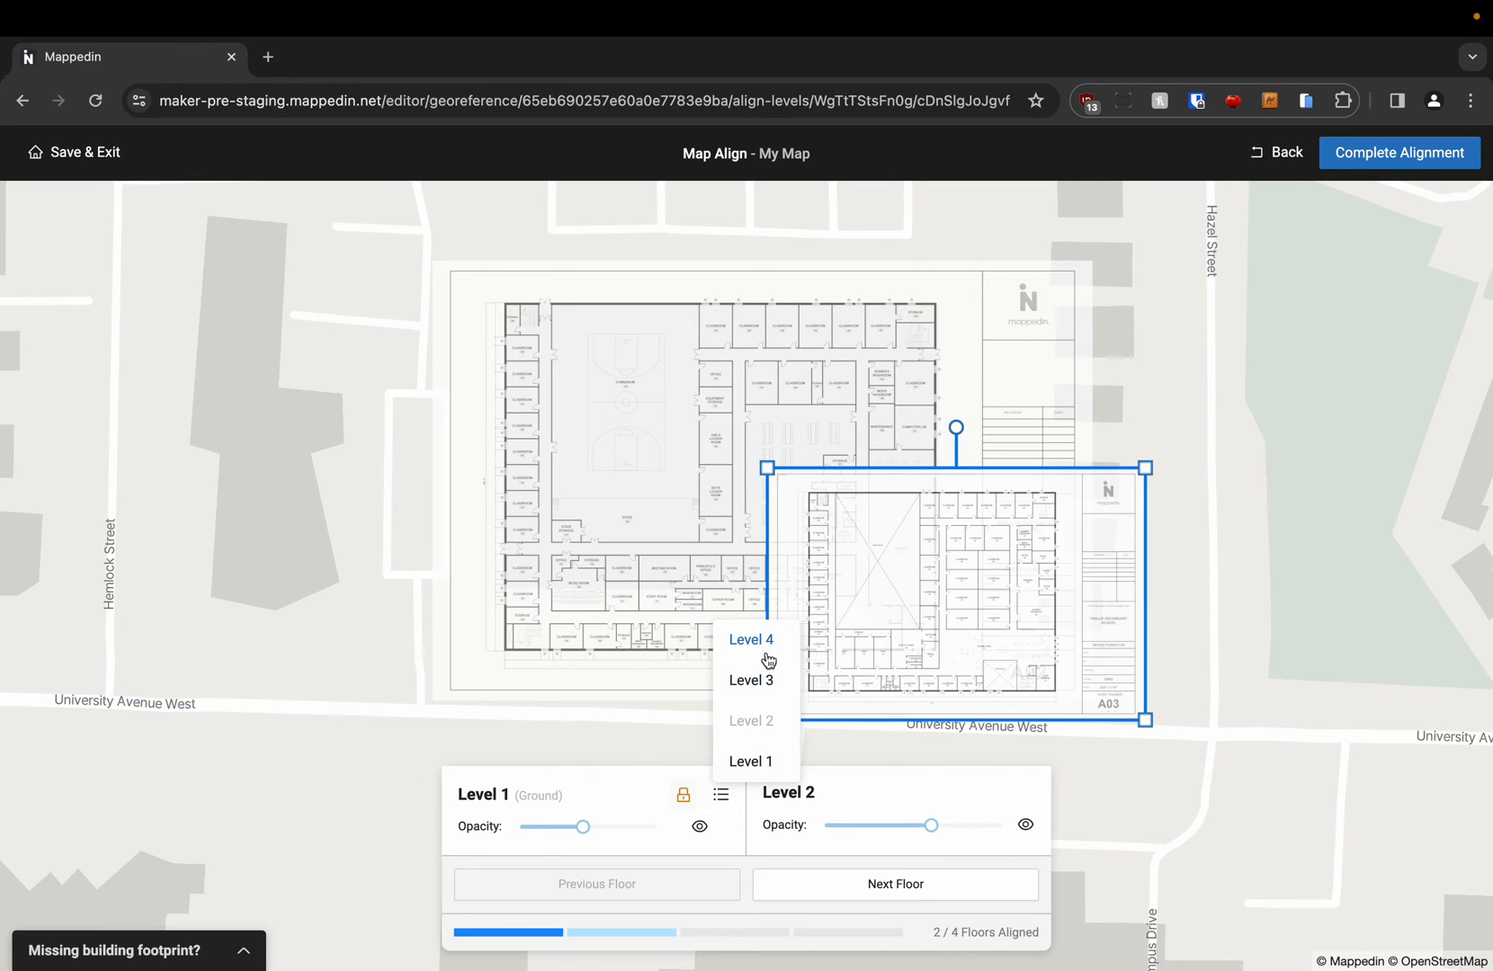
click(724, 801)
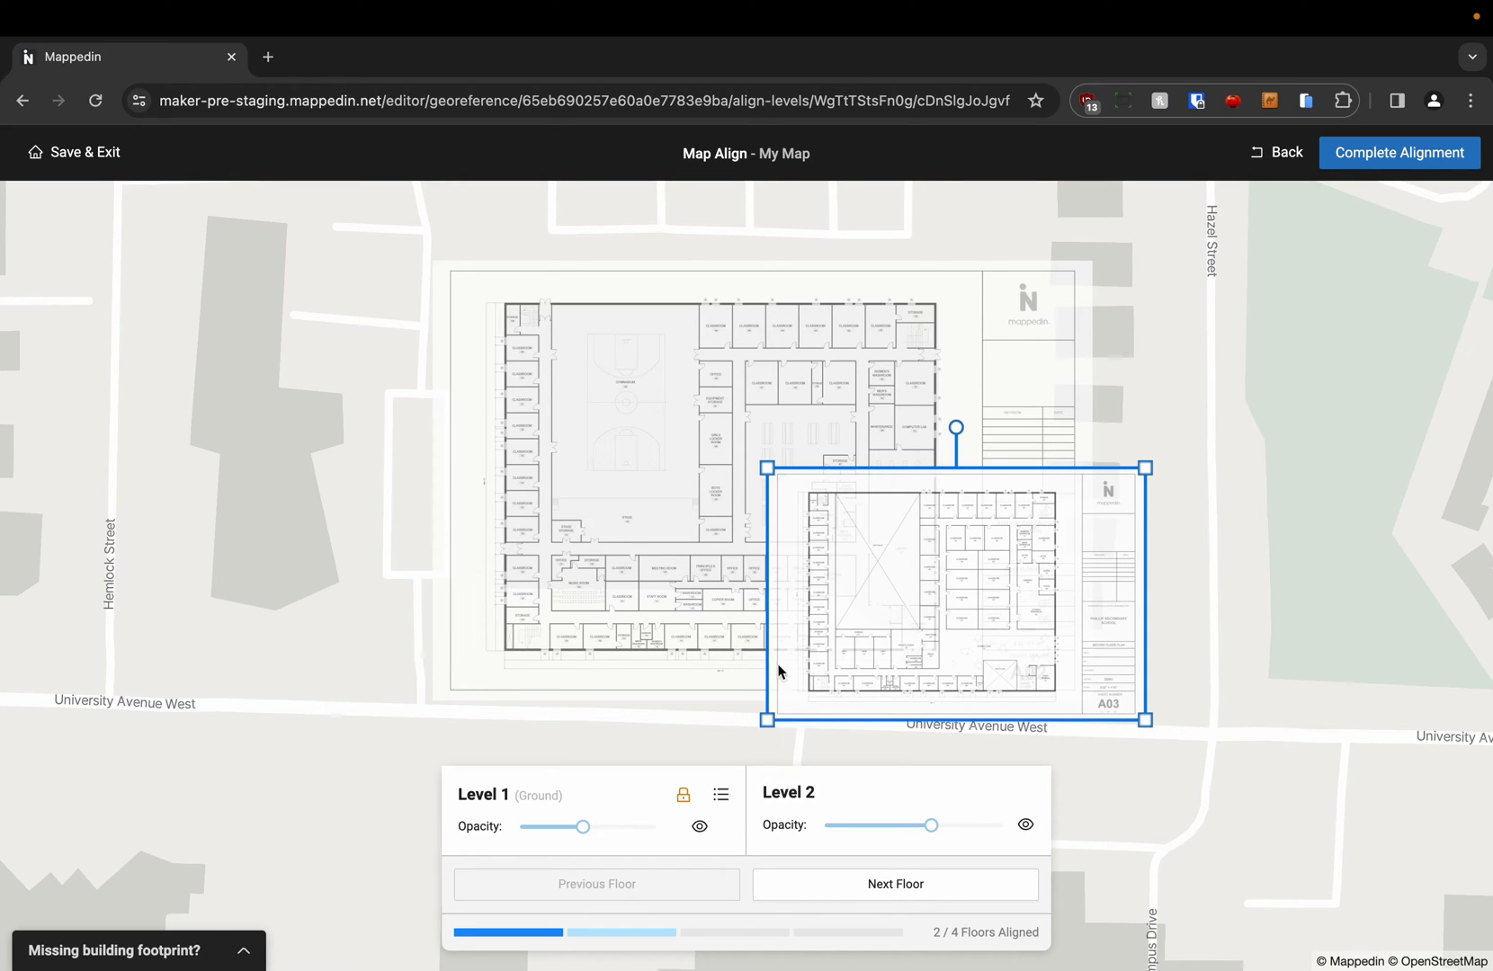
Move the Level 2 floor plan so its building's northwest corner lies on Level 1's northwest building corner.
drag(1206, 413, 1262, 443)
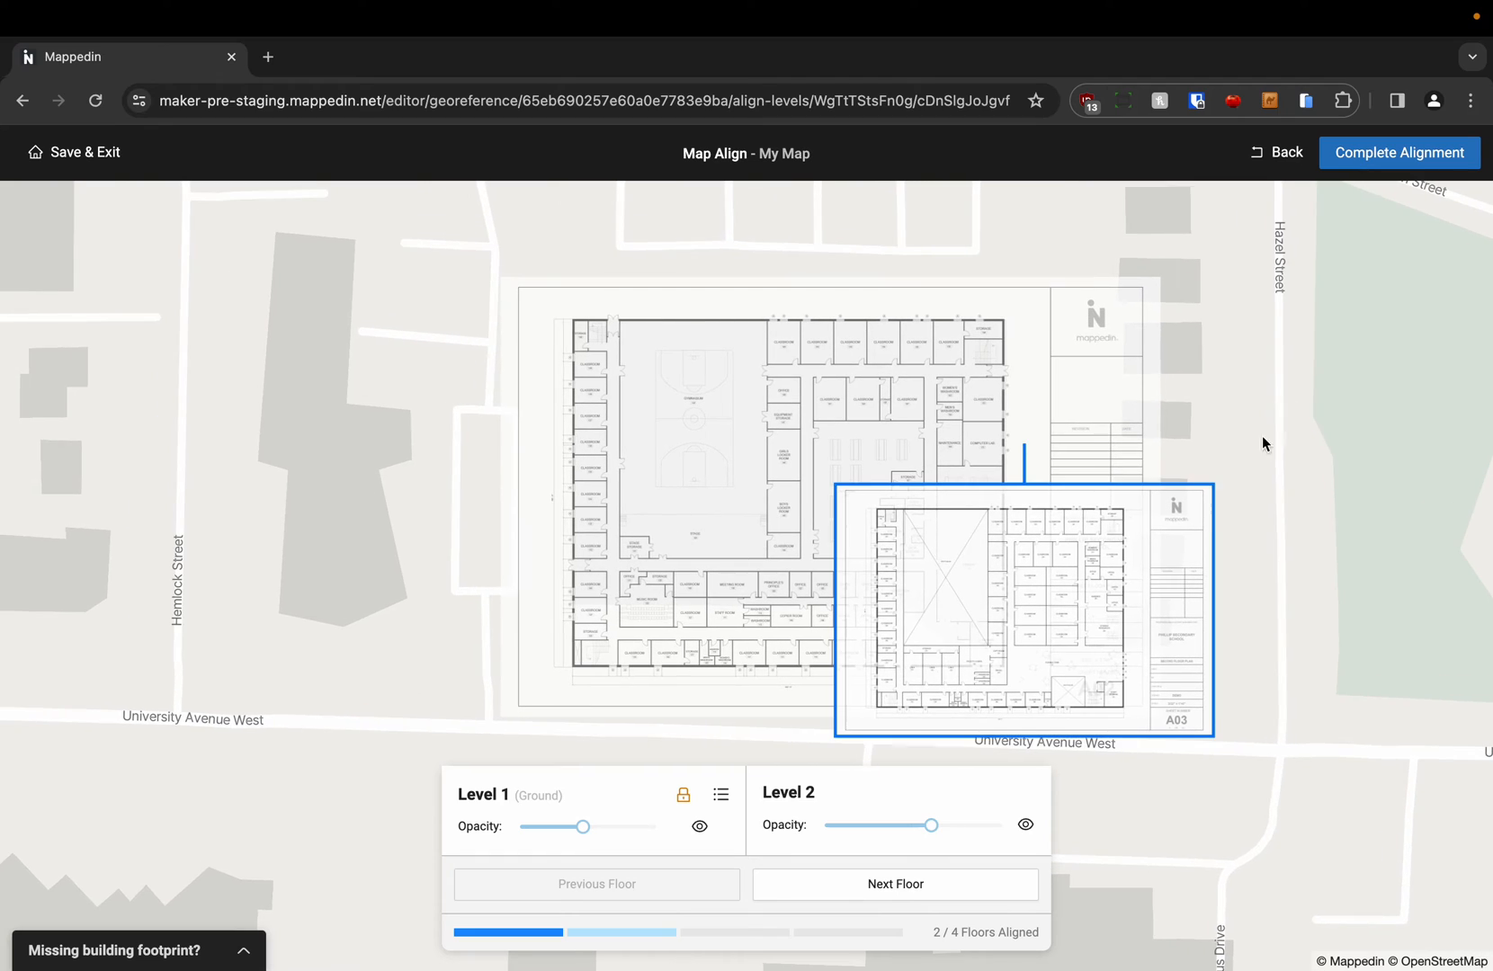
click(1129, 603)
drag(1028, 640, 728, 453)
drag(651, 420, 649, 416)
scroll(571, 296, up, 10)
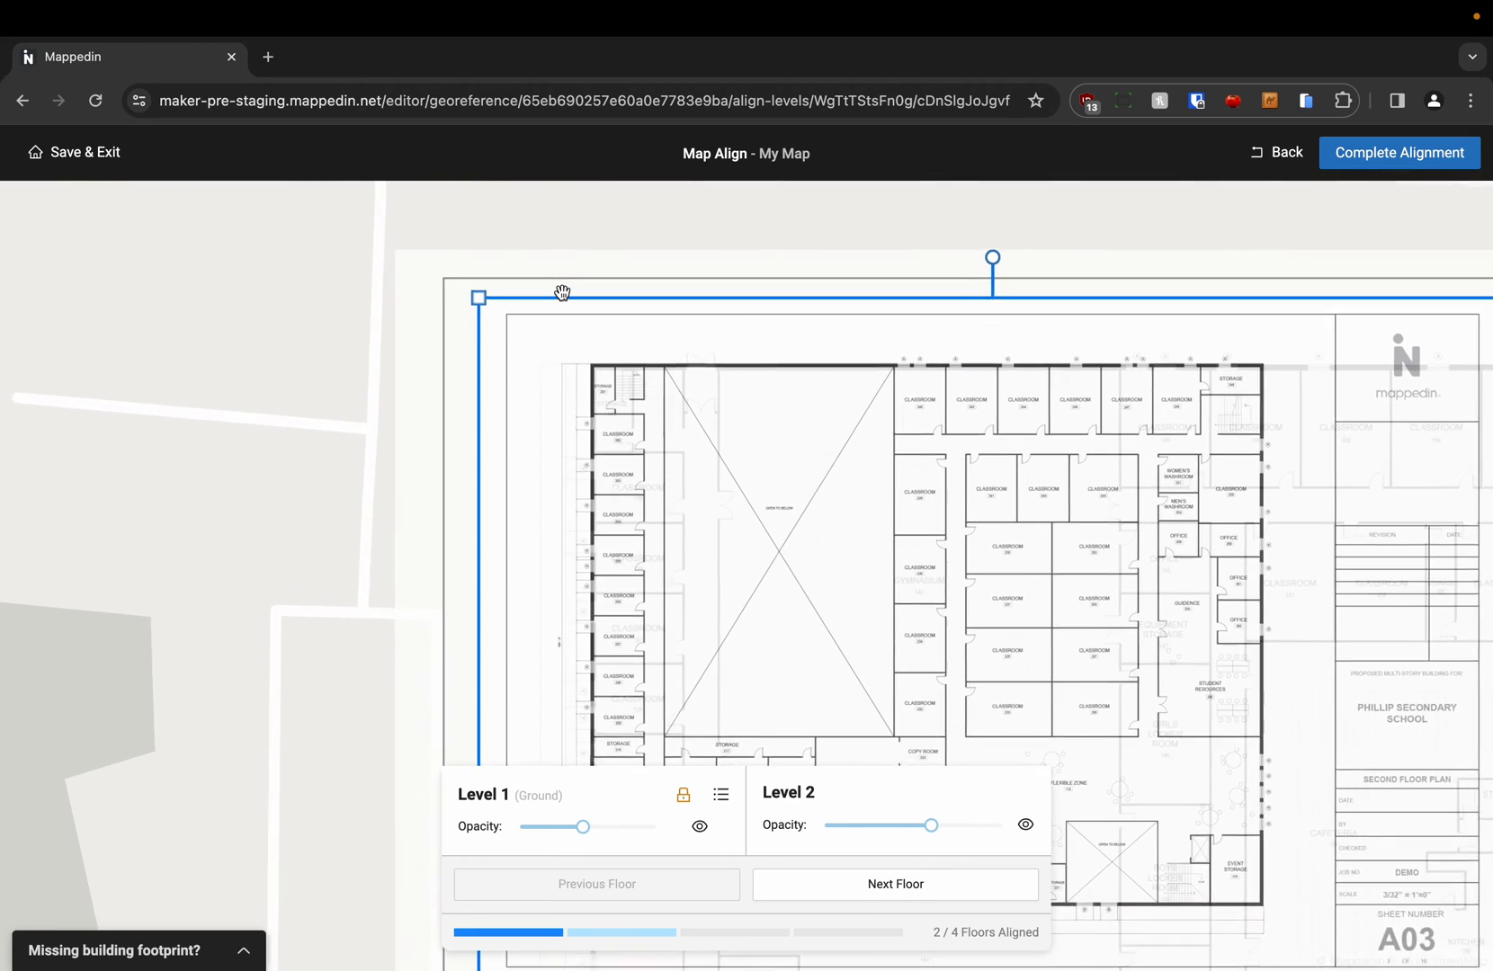
drag(647, 421, 646, 412)
scroll(885, 443, down, 10)
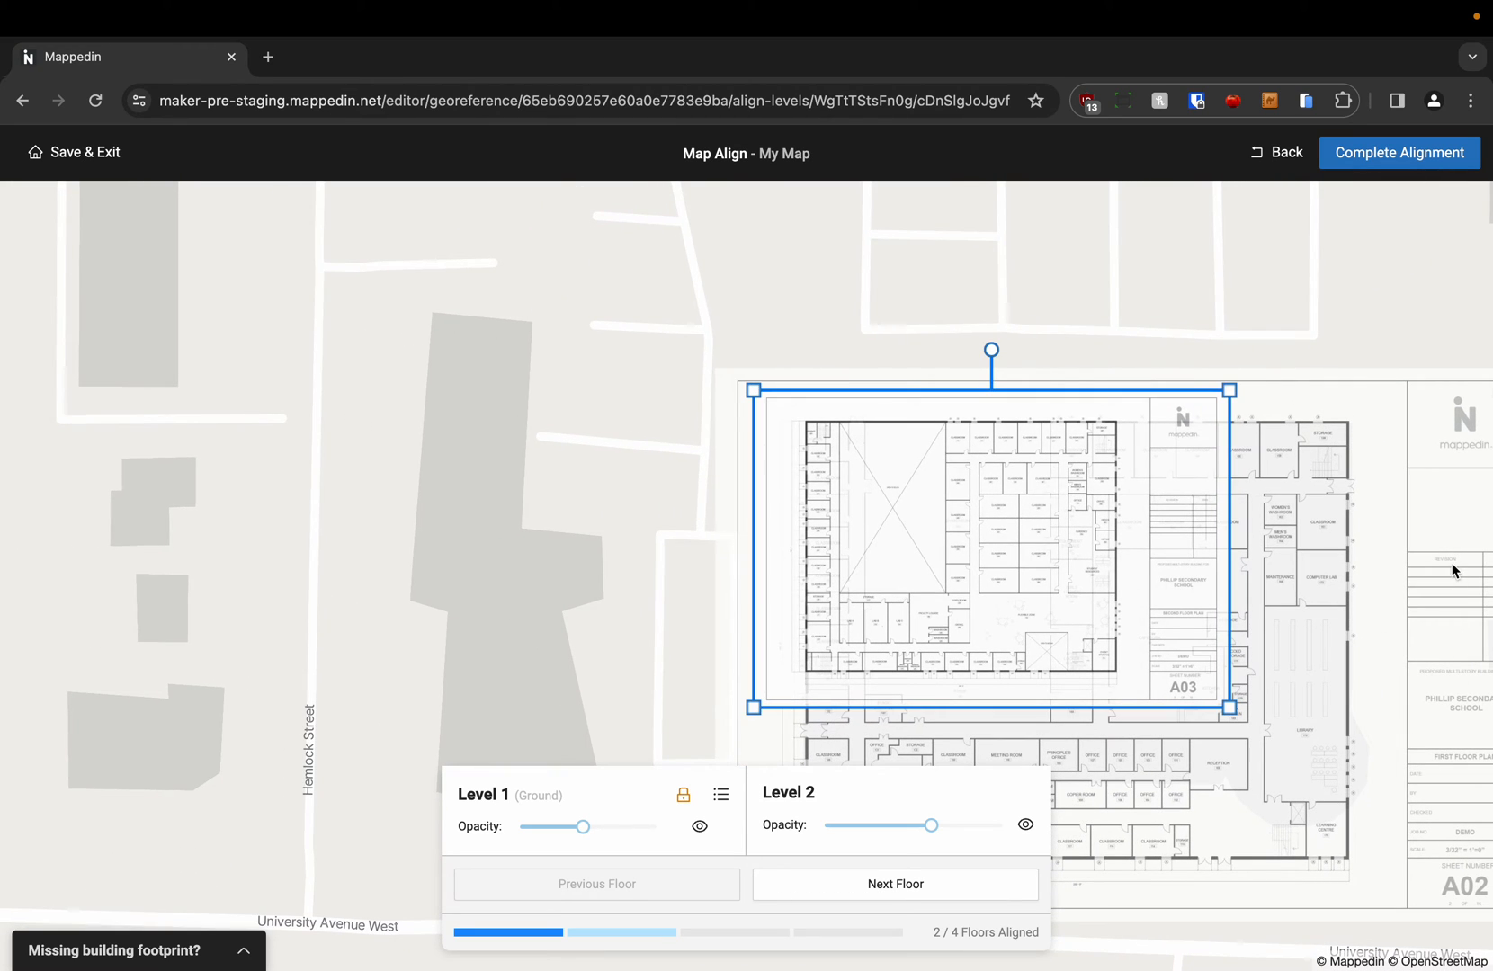
Scale Level 2 up from its southeast corner until its sheet matches the size of Level 1.
drag(1379, 244, 1202, 159)
scroll(1310, 595, down, 3)
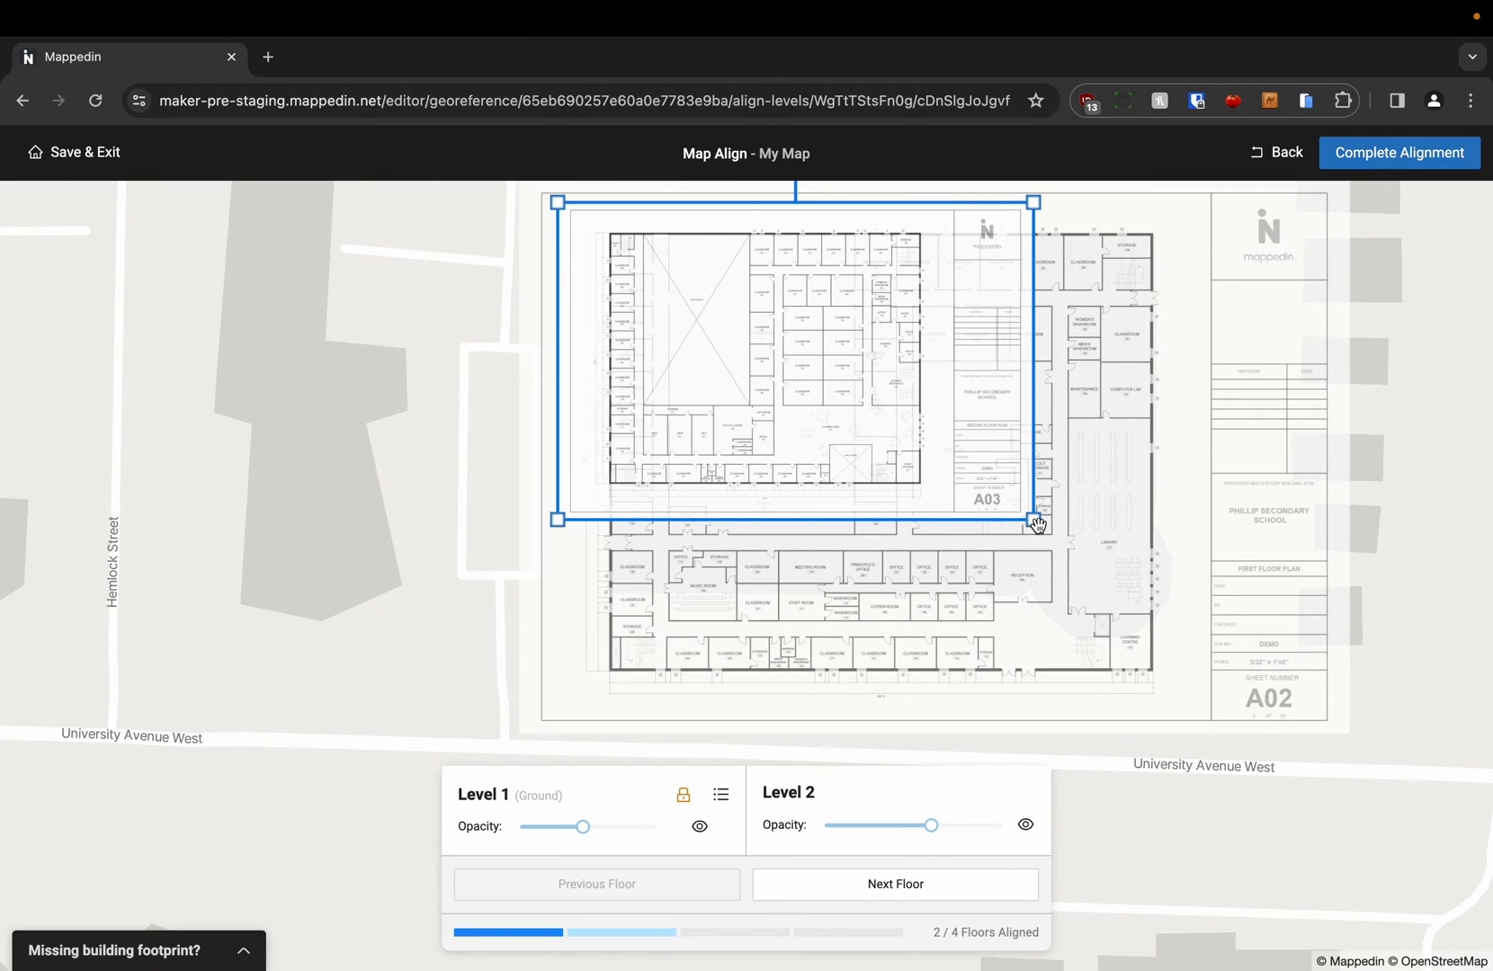
drag(1033, 519, 1351, 733)
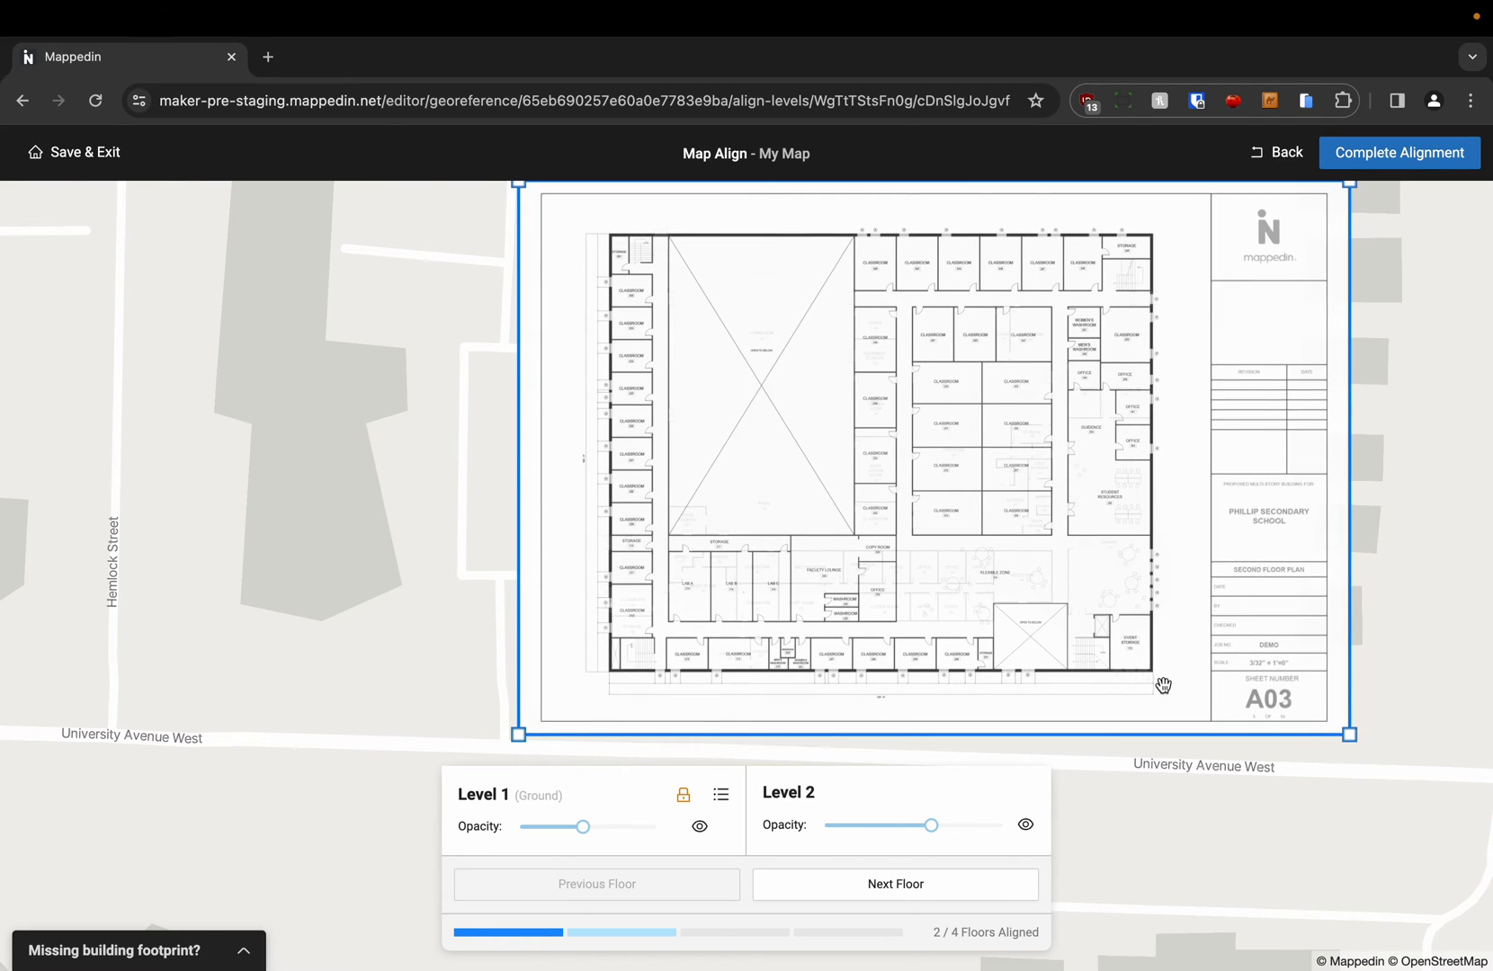
Compare the southeast building corners of Levels 1 and 2 by hiding and showing Level 2.
scroll(1160, 685, up, 5)
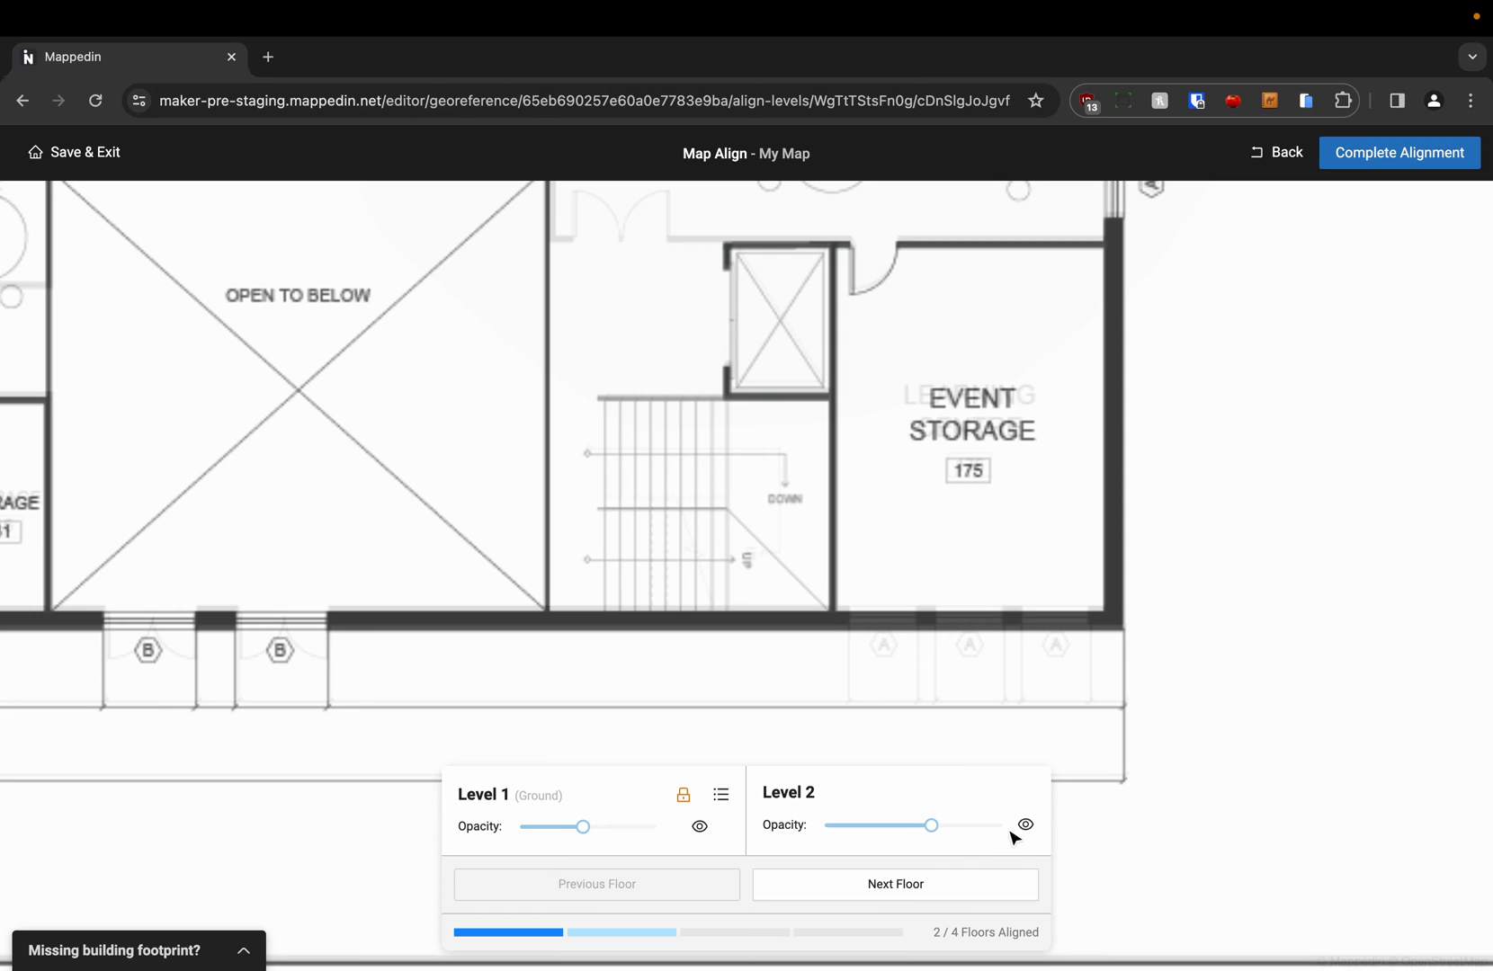
click(1026, 826)
click(1026, 826)
click(1026, 826)
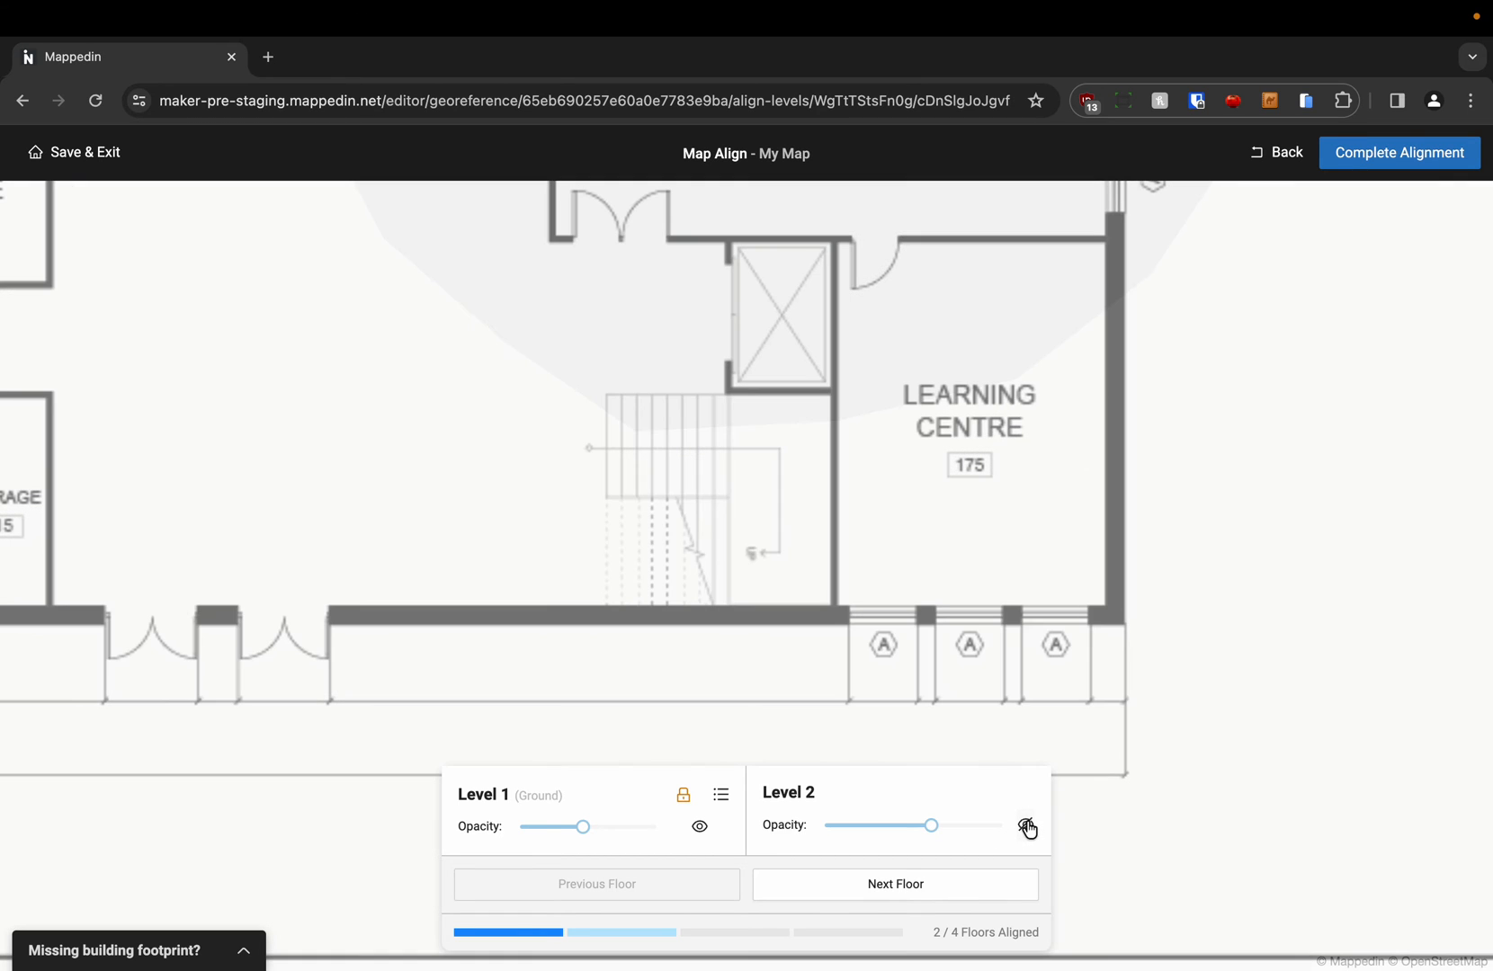
click(1026, 826)
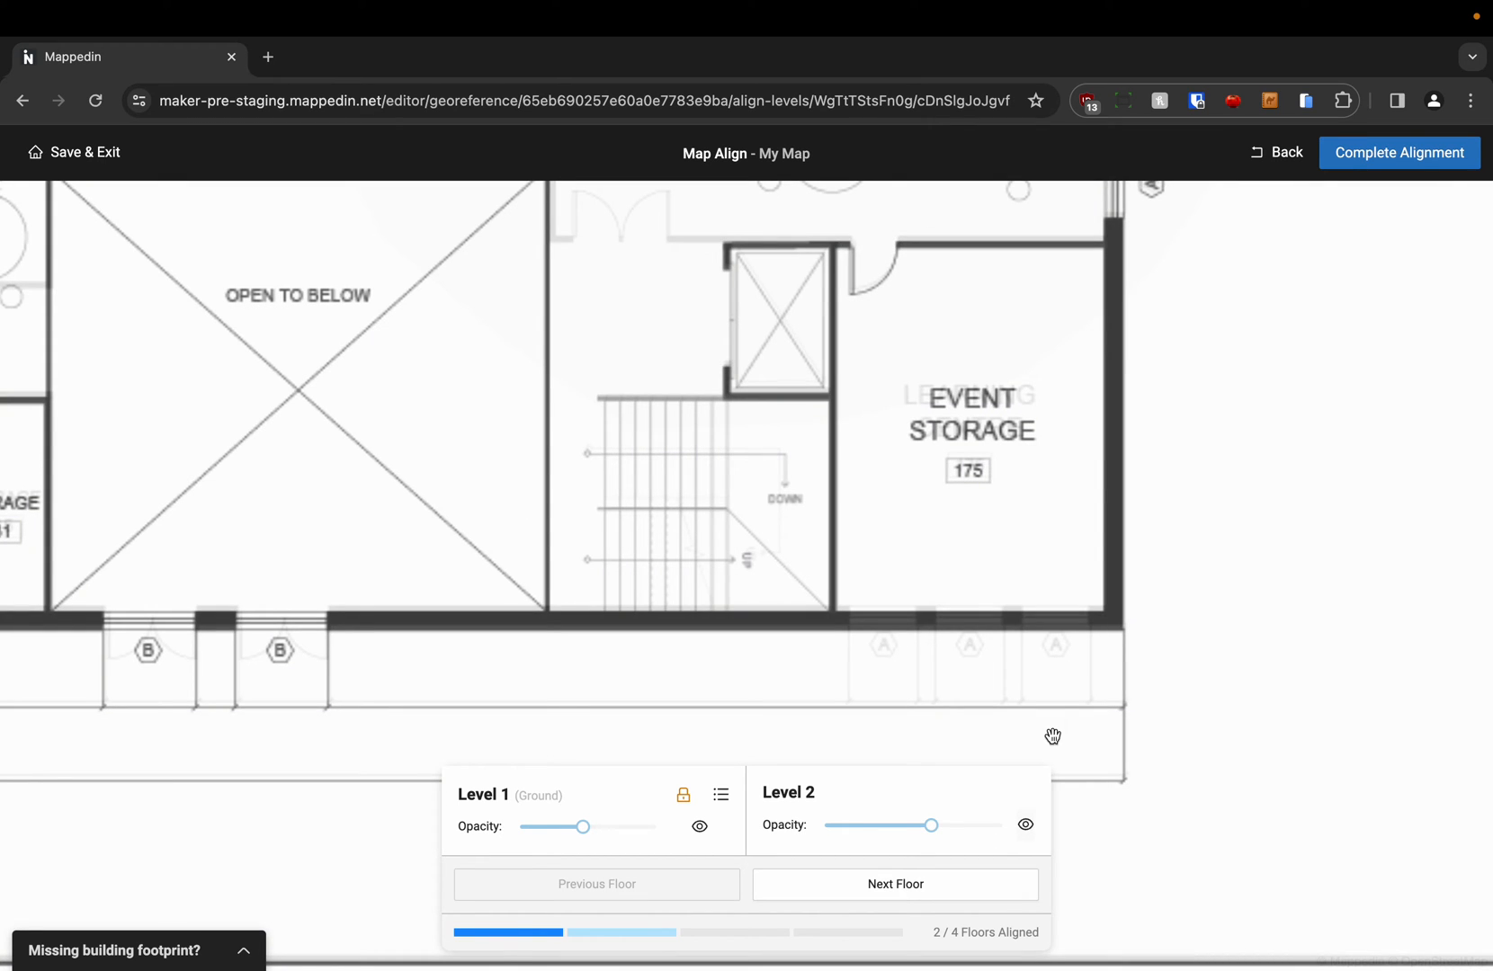
Fine-tune Level 2's position over Level 1 and check the match at the northwest building corner.
scroll(1052, 737, down, 10)
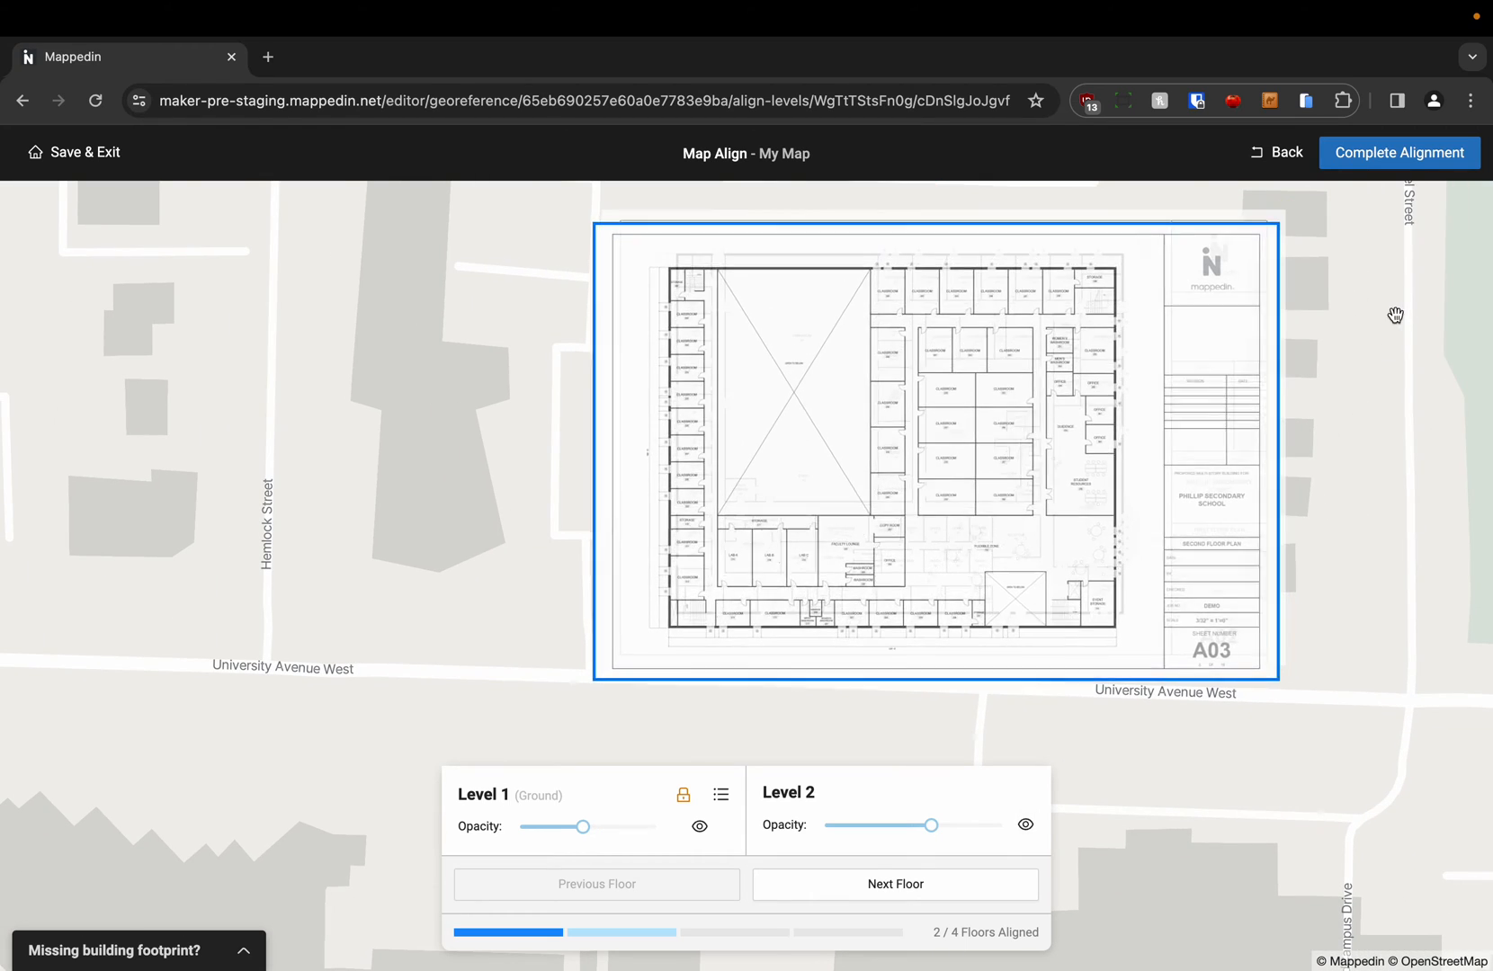
drag(1396, 316, 1409, 293)
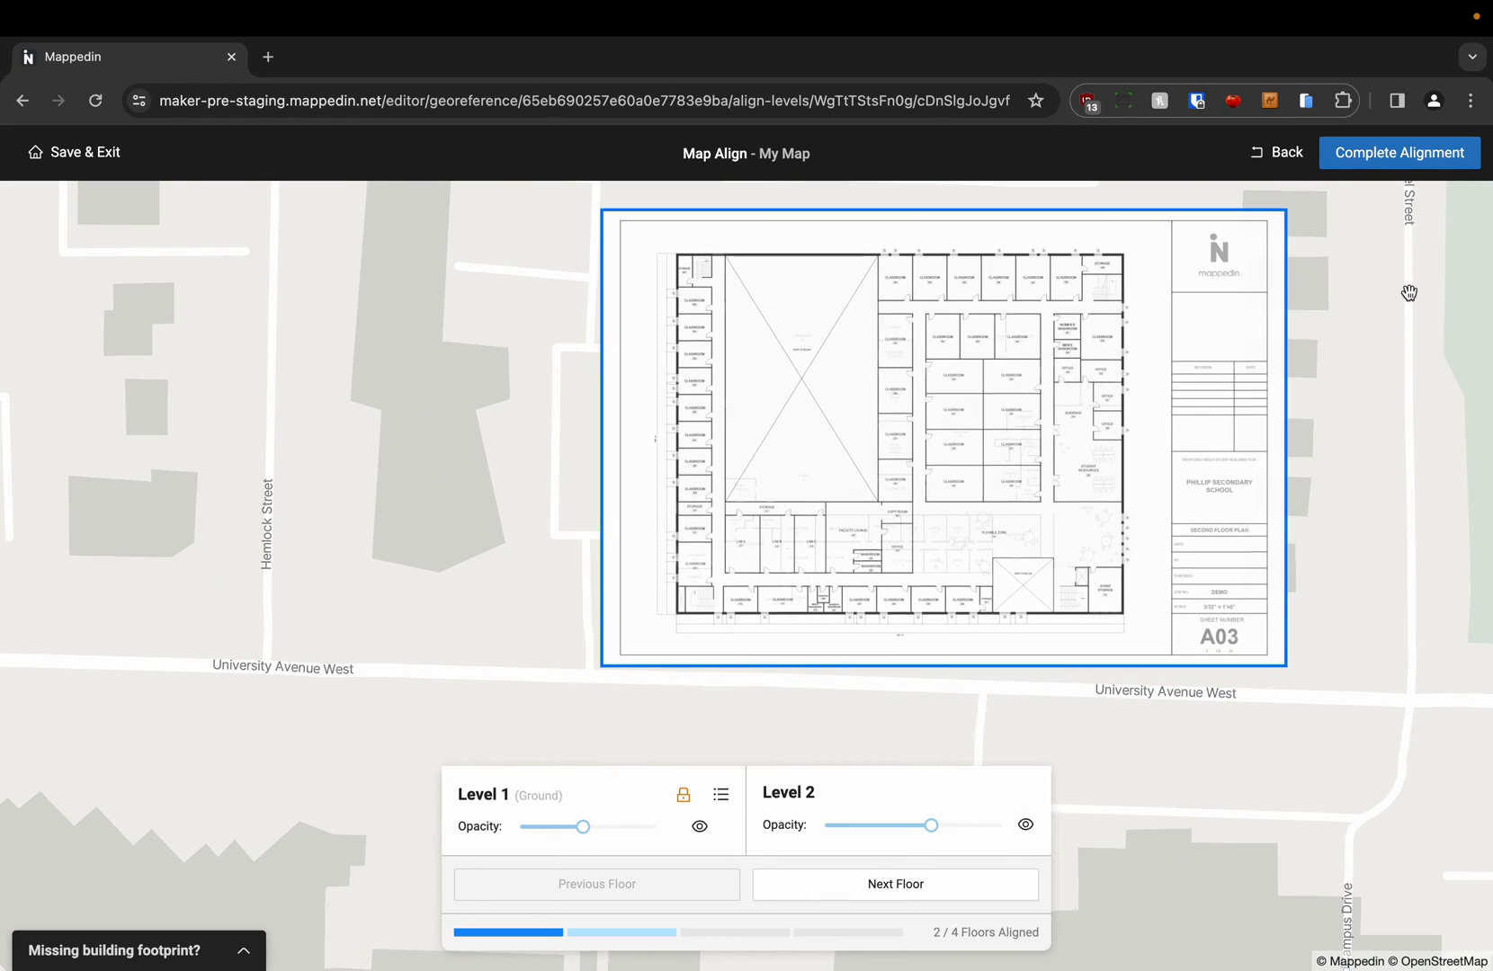
scroll(826, 247, up, 3)
scroll(600, 259, up, 2)
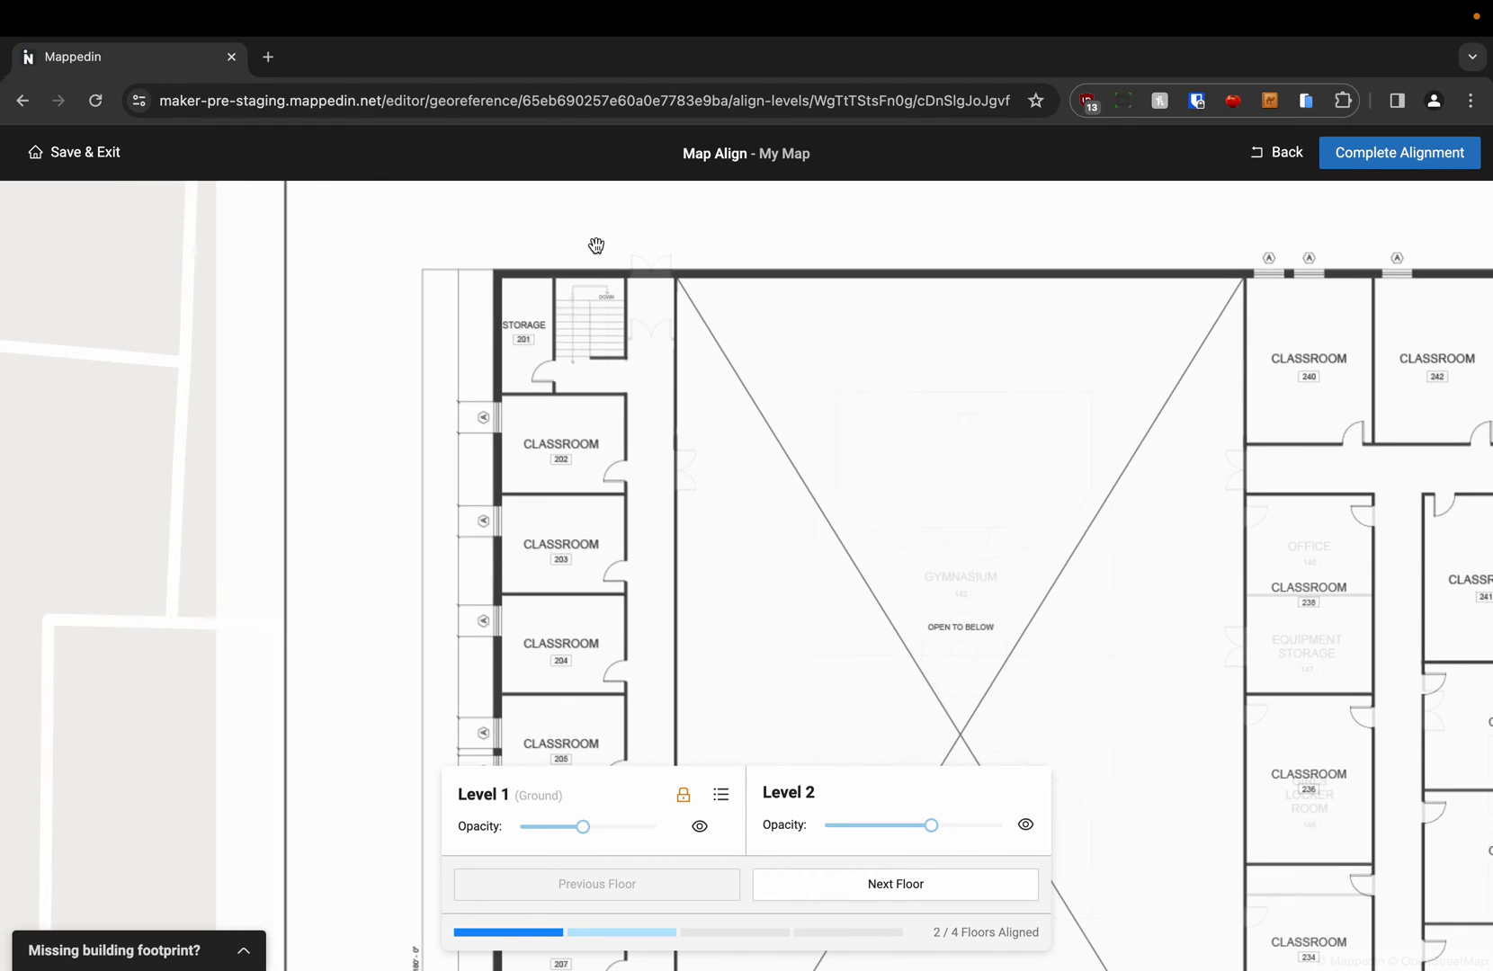
scroll(599, 256, down, 5)
scroll(601, 253, down, 1)
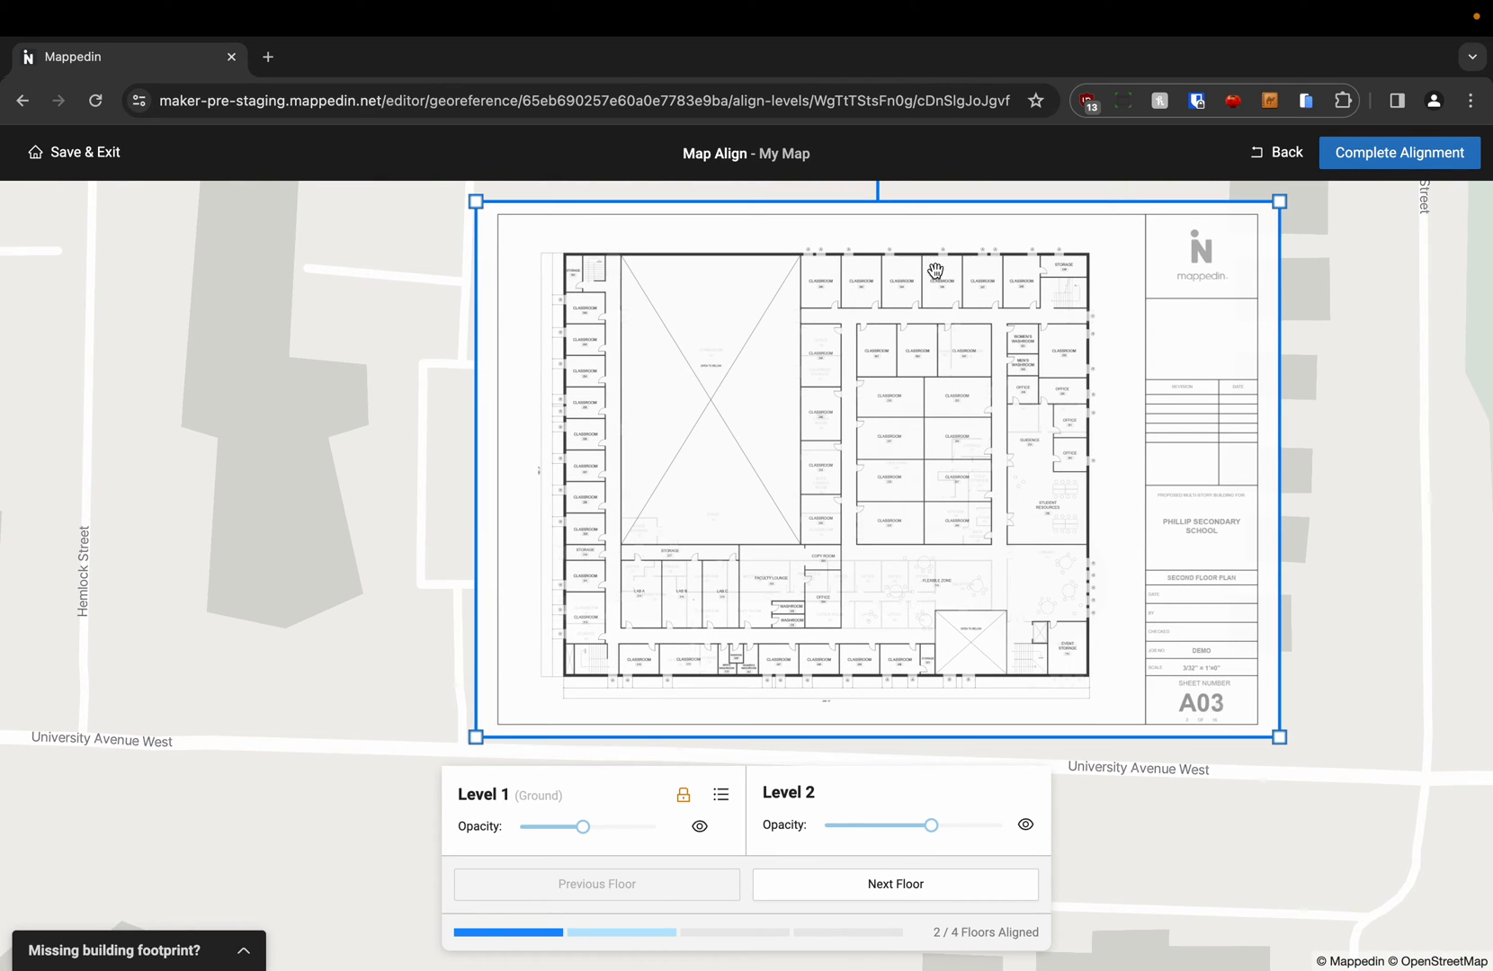
scroll(1352, 336, down, 1)
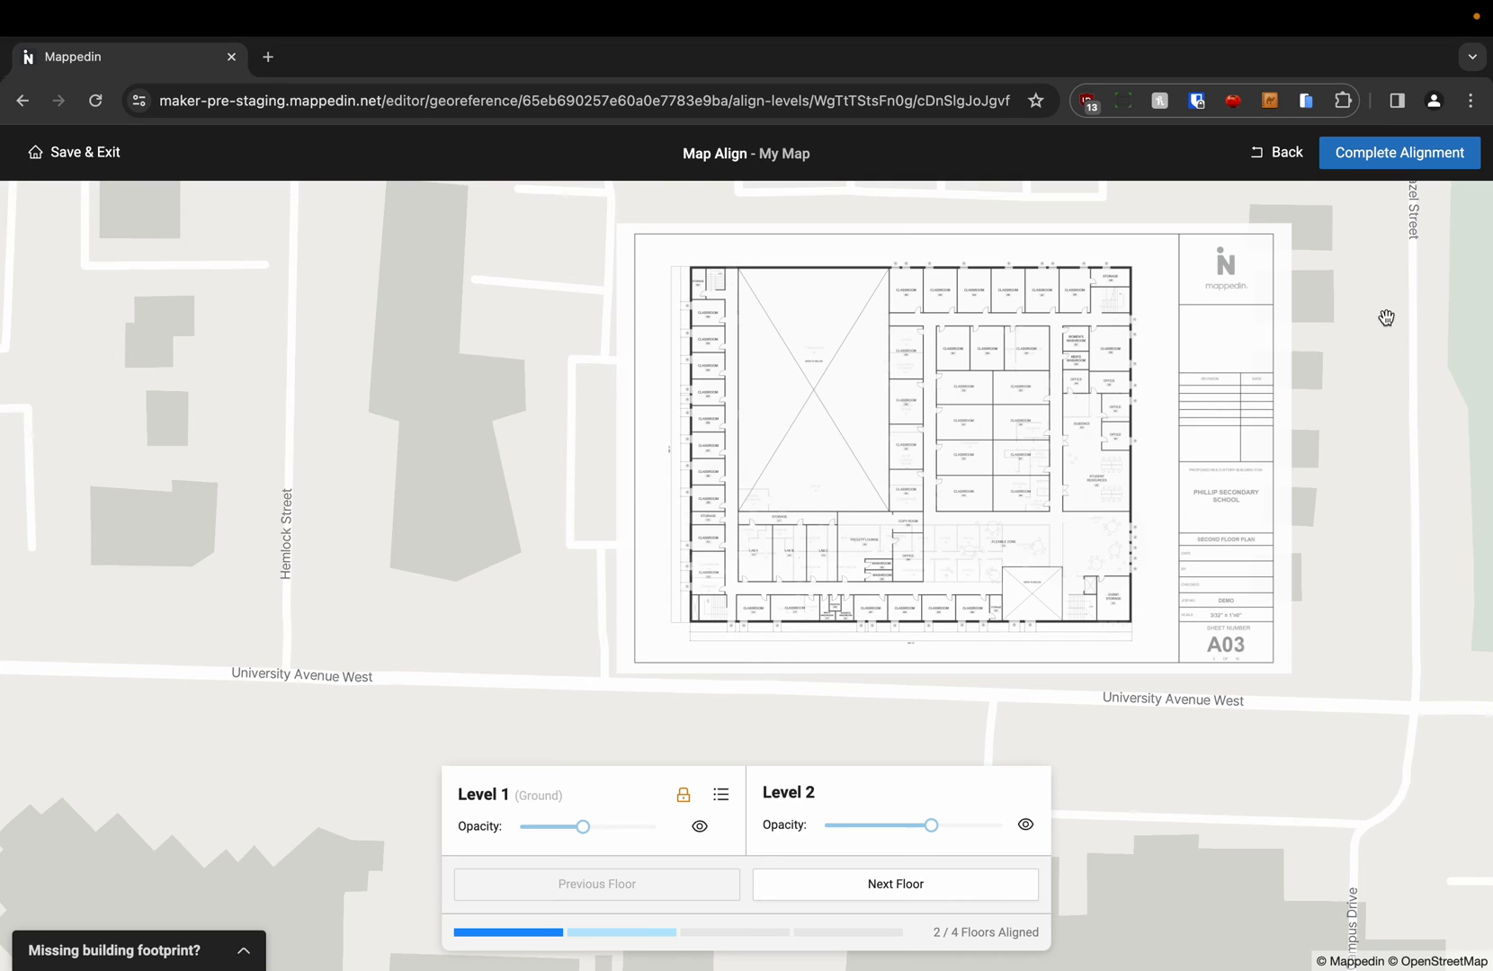
Advance to Level 3, try to complete the alignment and dismiss the notice.
click(923, 892)
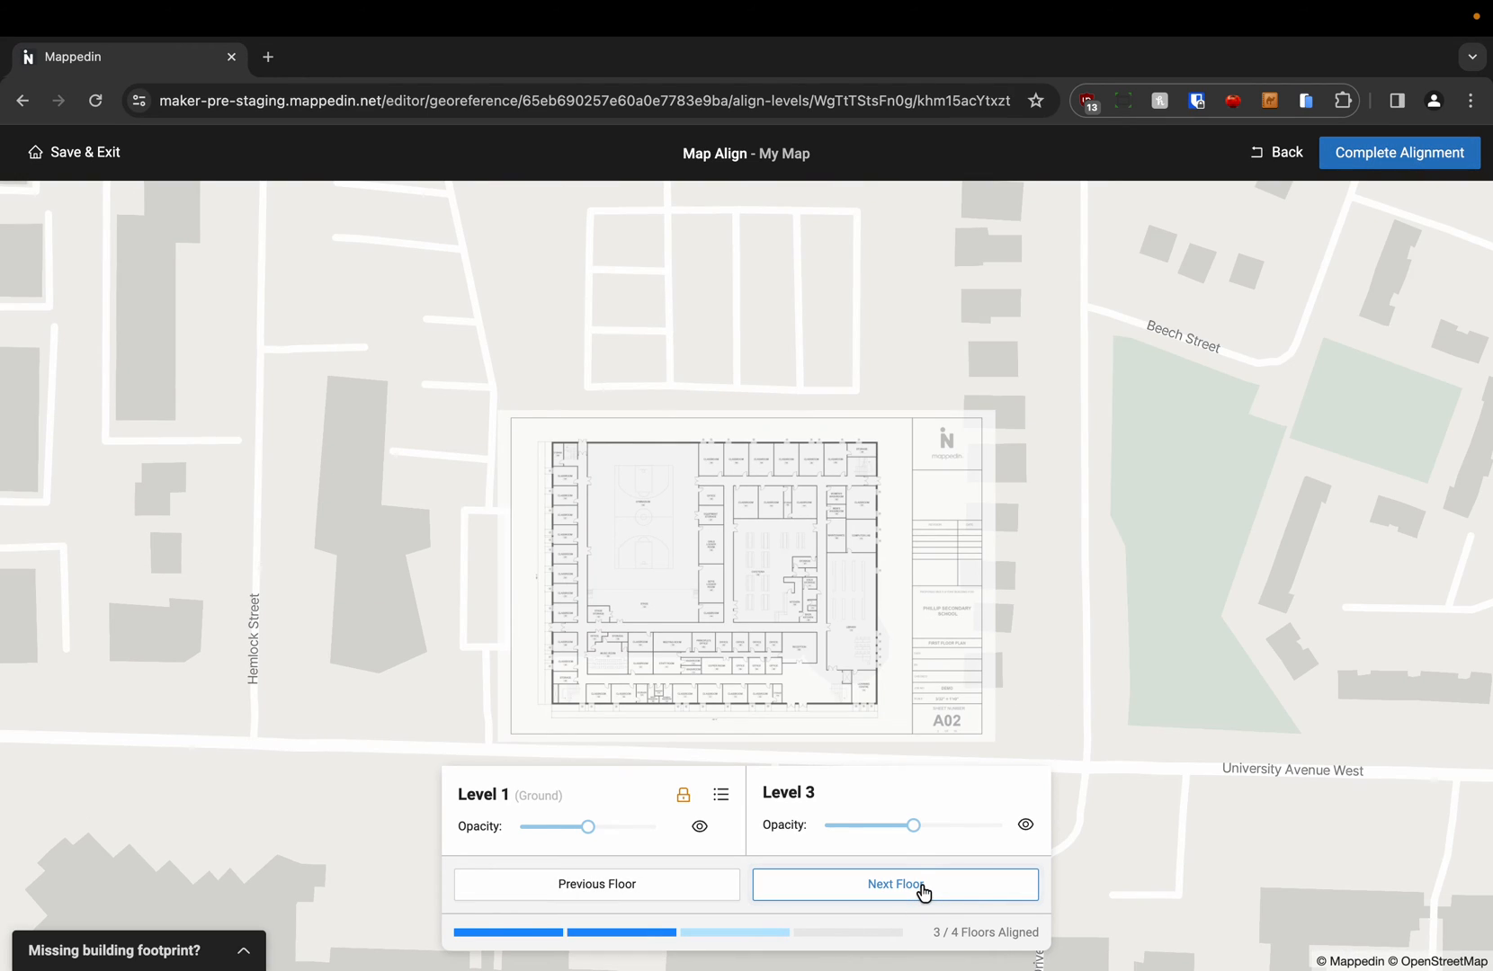
click(1384, 160)
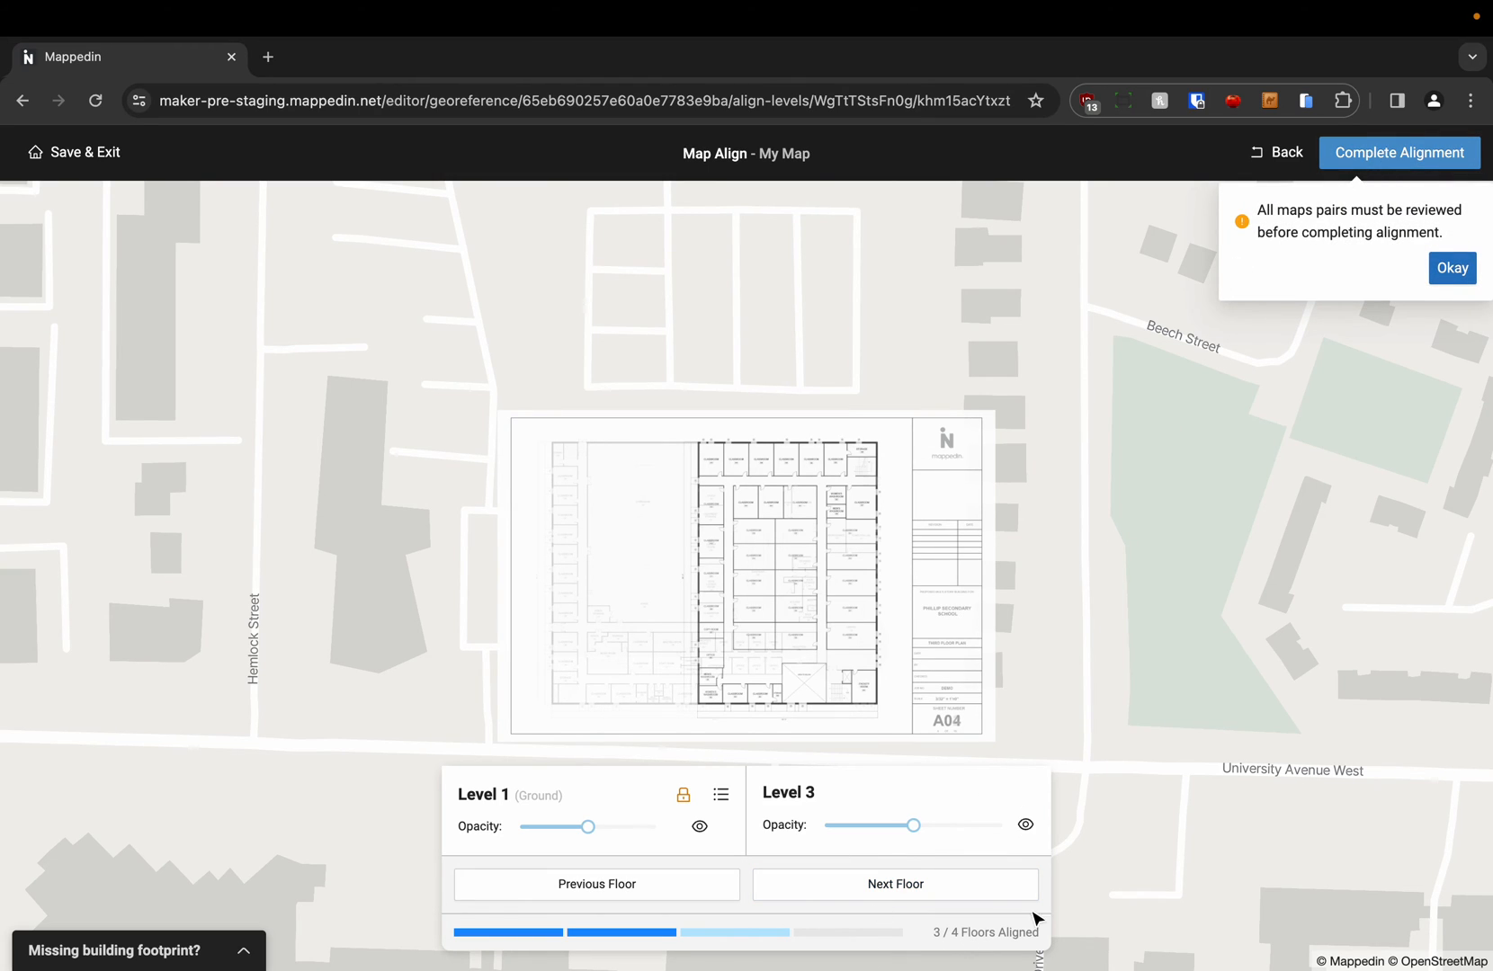
click(1443, 270)
Scale the Level 3 floor plan down to about half size toward its southeast corner.
click(777, 696)
scroll(777, 696, up, 3)
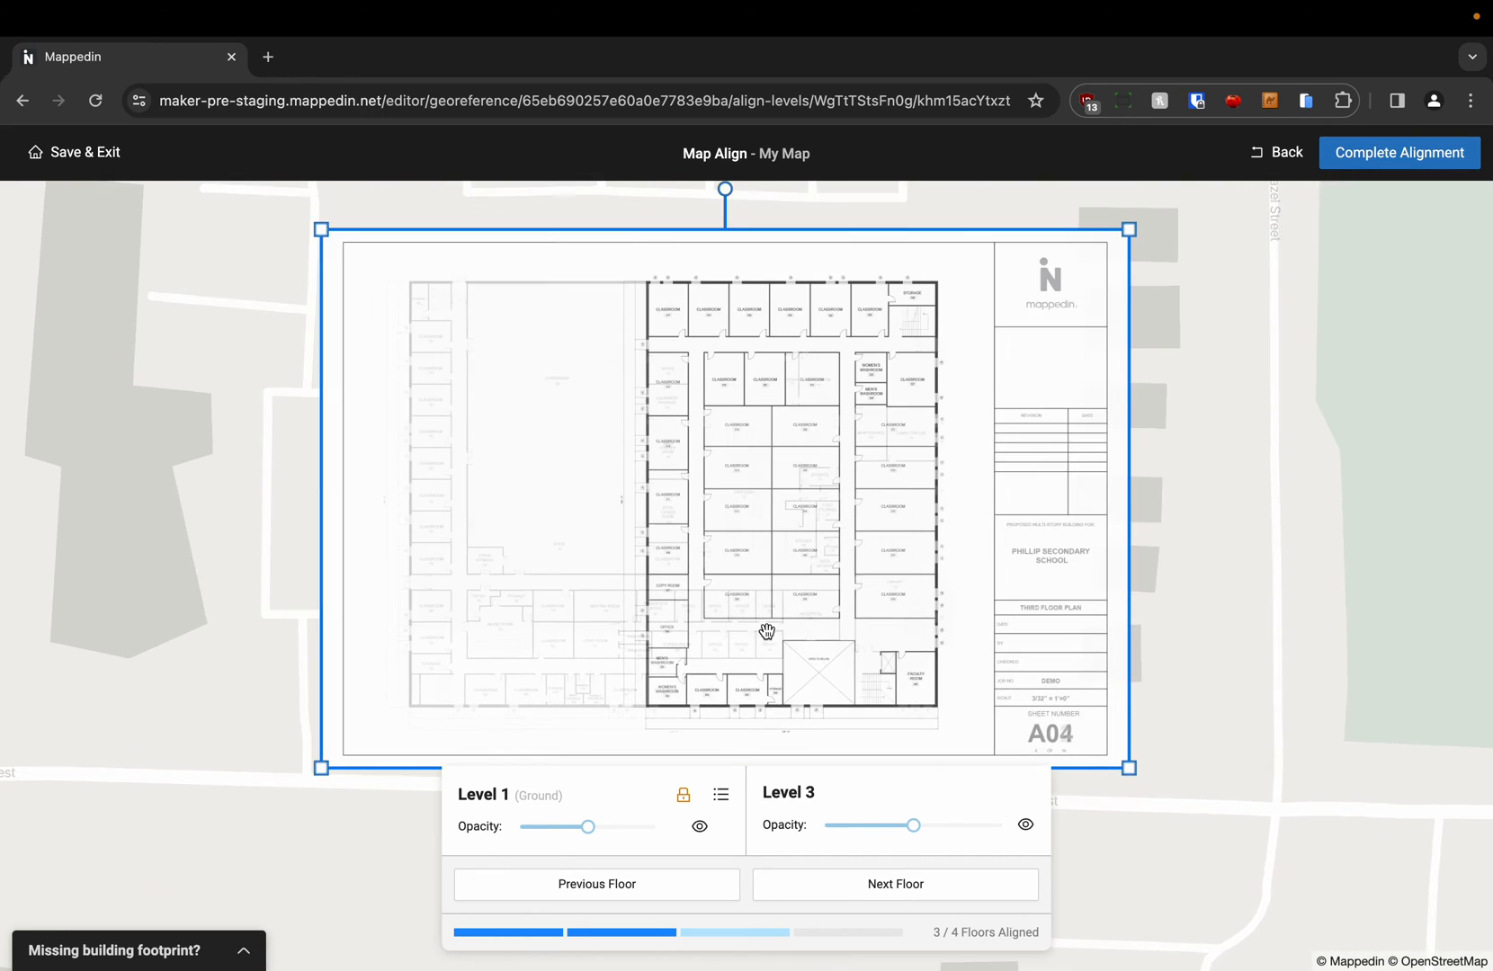
scroll(367, 293, down, 3)
drag(329, 228, 589, 447)
click(354, 247)
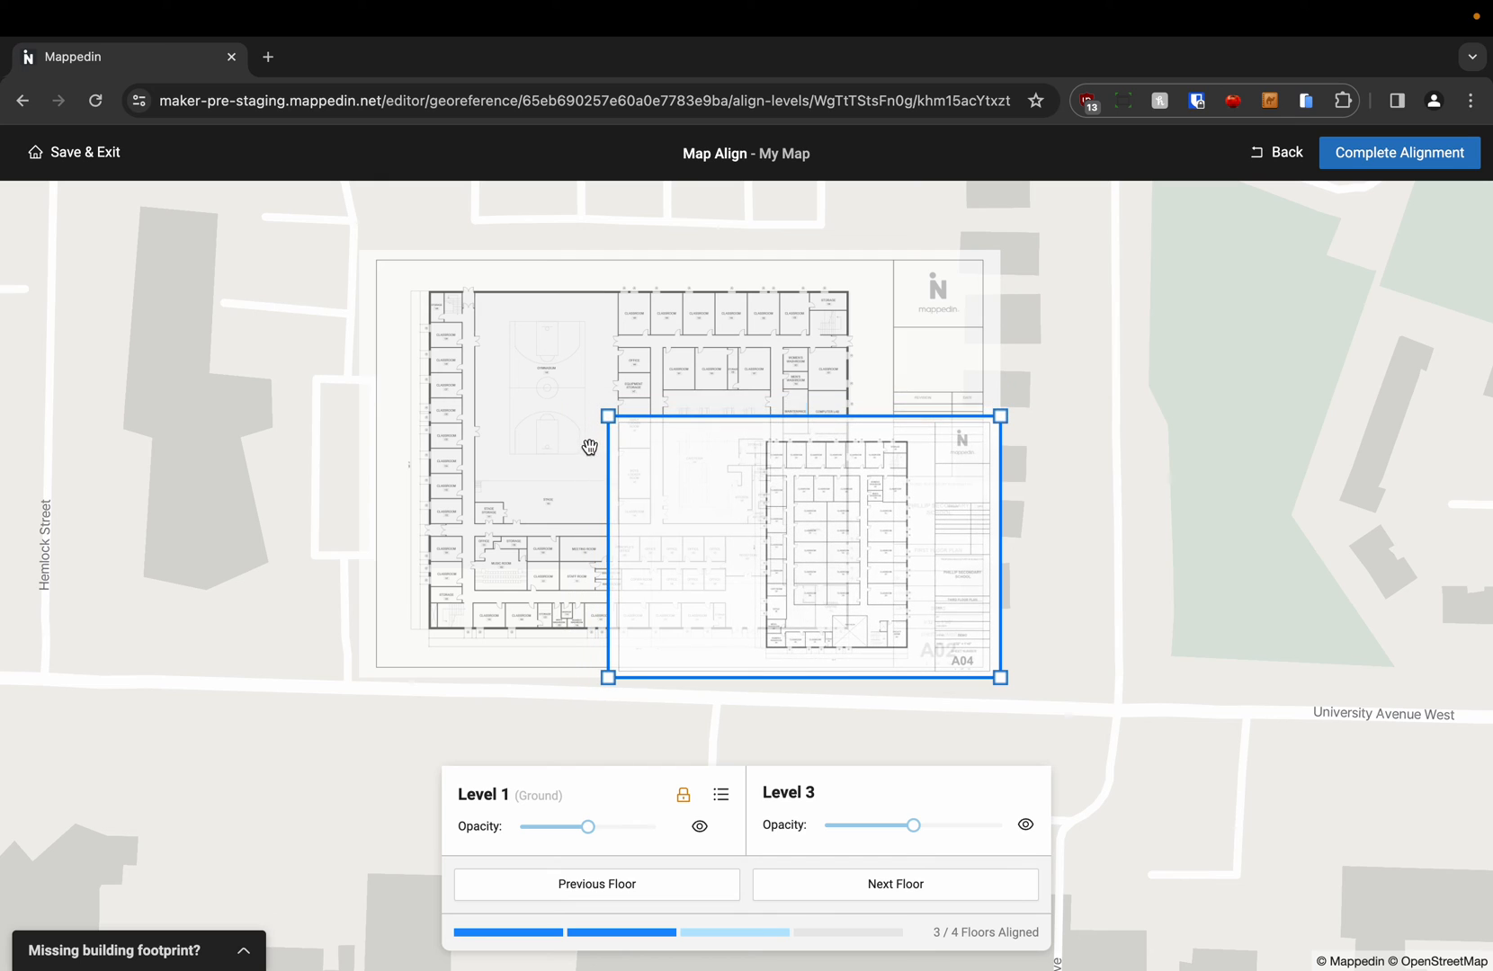
Move Level 3 so its building's southeast corner lies on Level 1's southeast building corner.
scroll(416, 358, up, 3)
scroll(423, 360, down, 2)
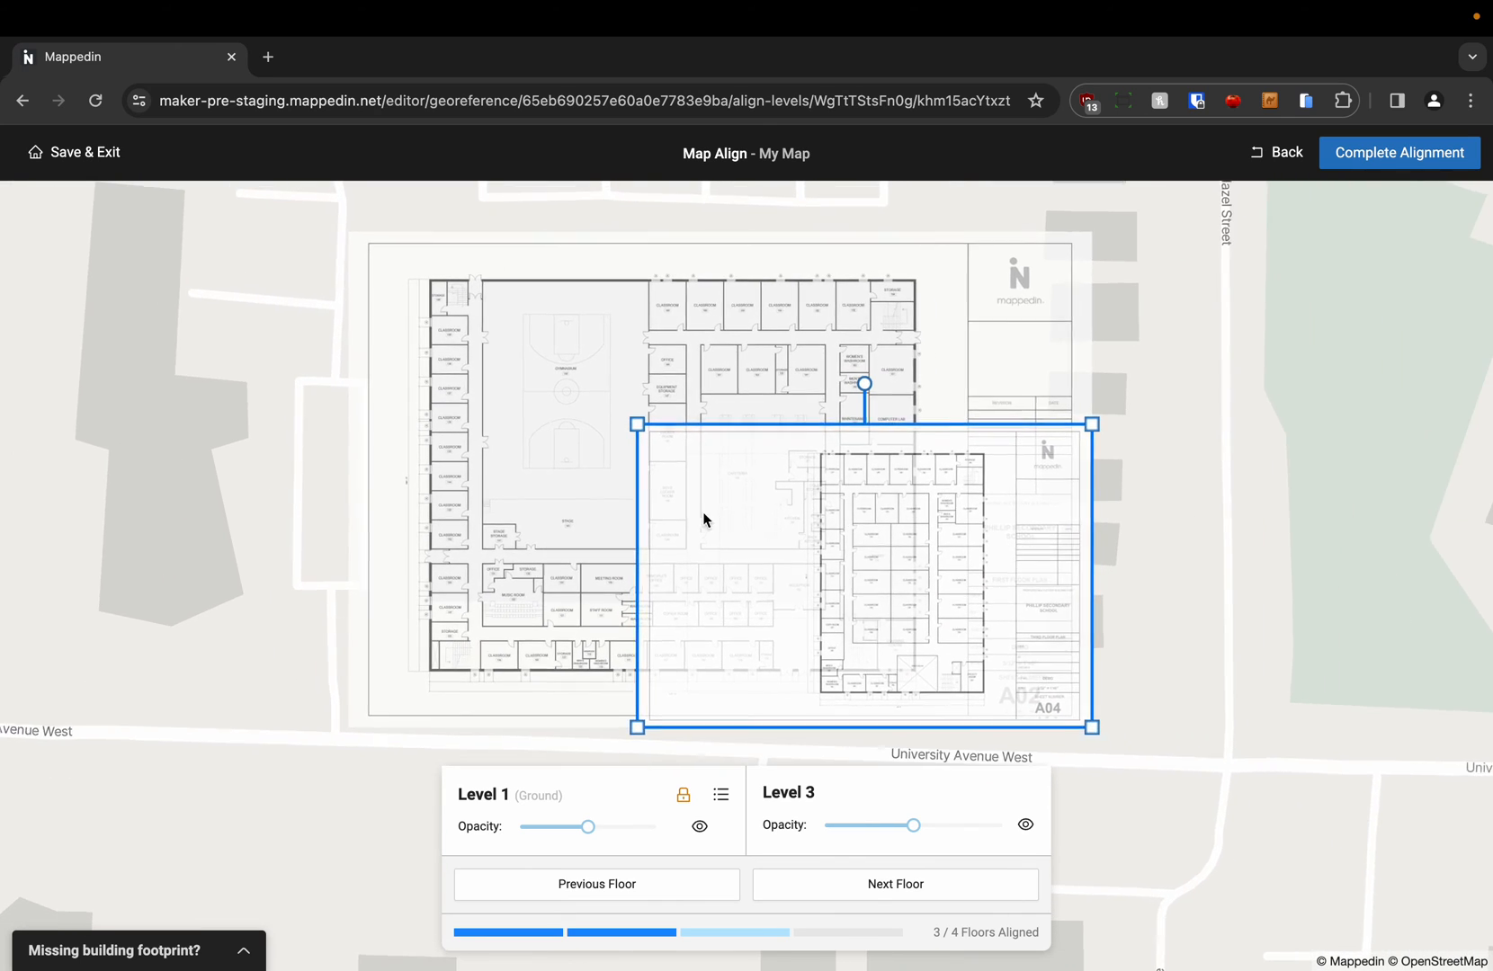
scroll(799, 537, up, 1)
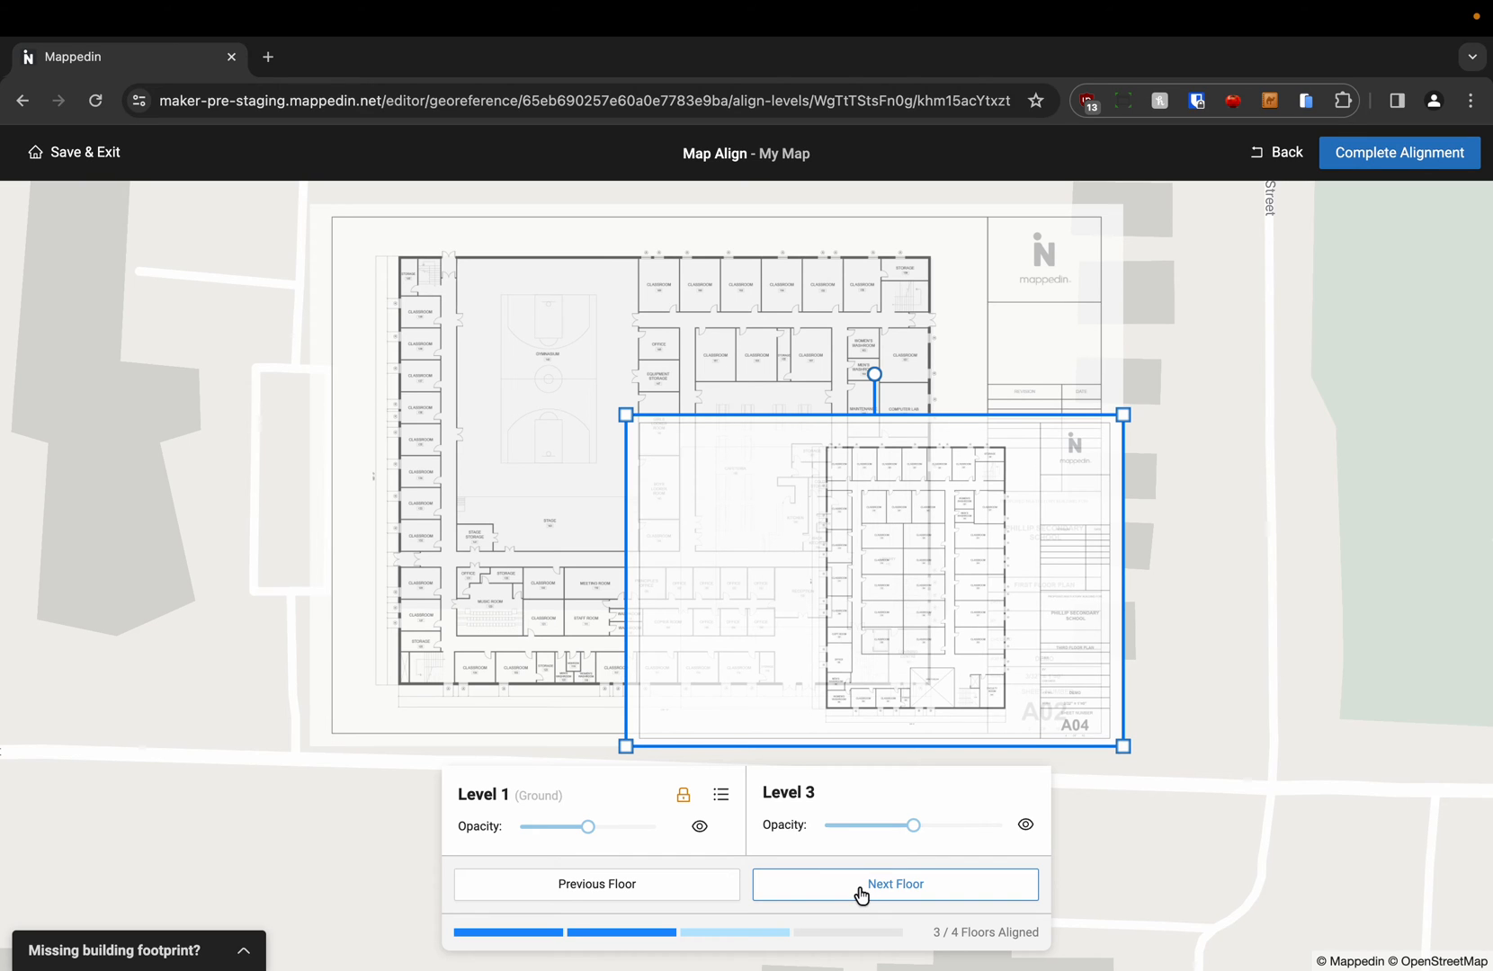
drag(973, 650, 899, 550)
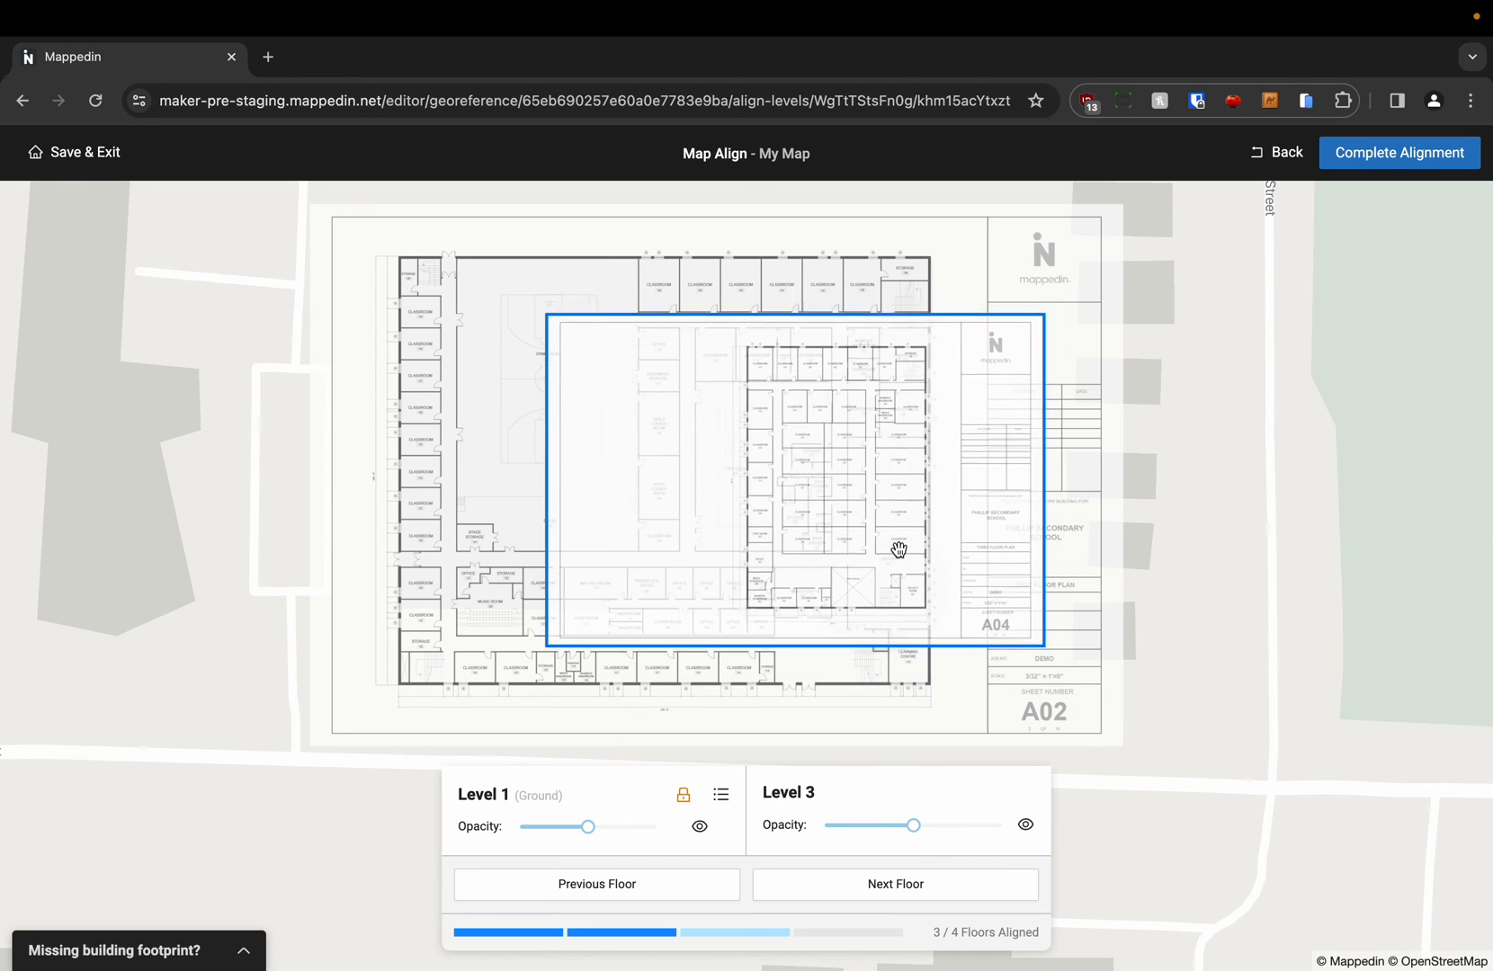
scroll(900, 550, up, 5)
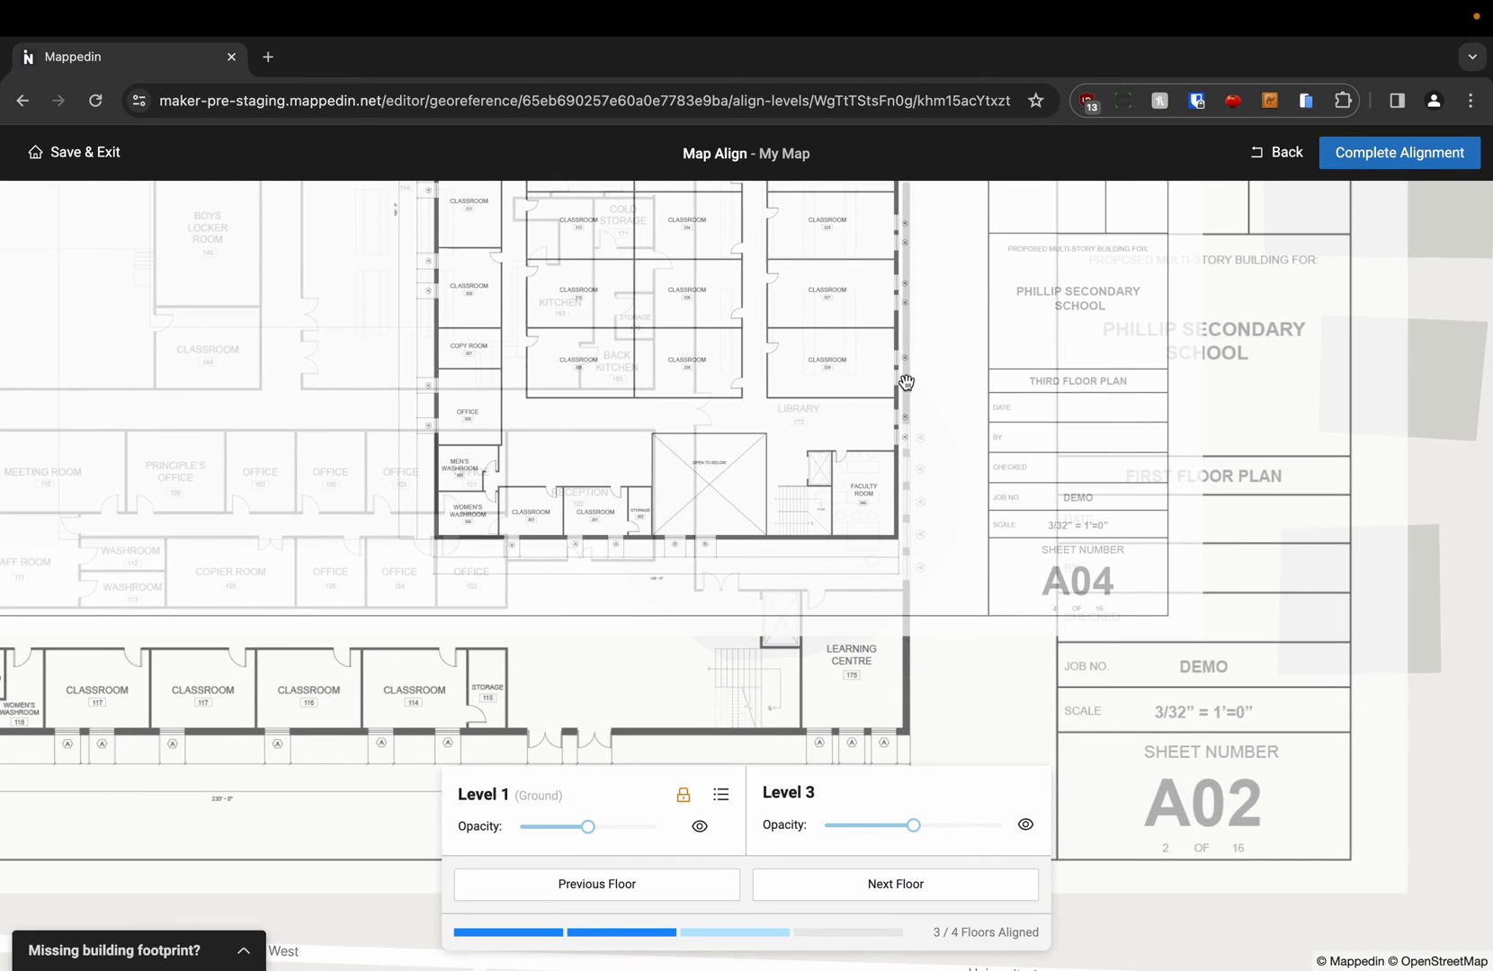
scroll(935, 615, up, 5)
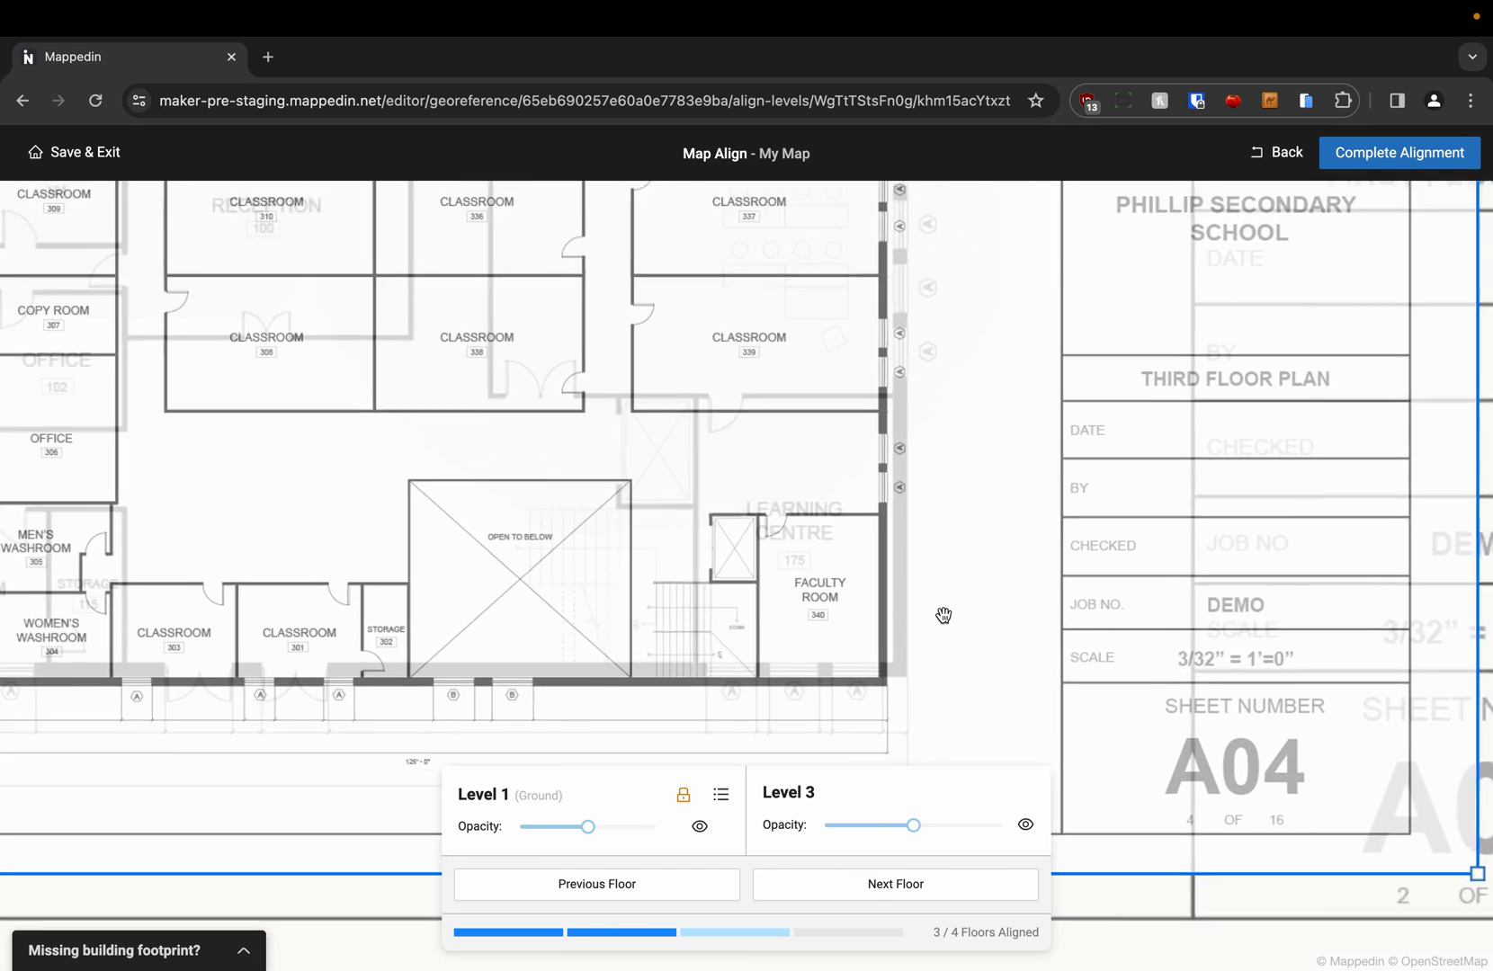
scroll(943, 615, up, 5)
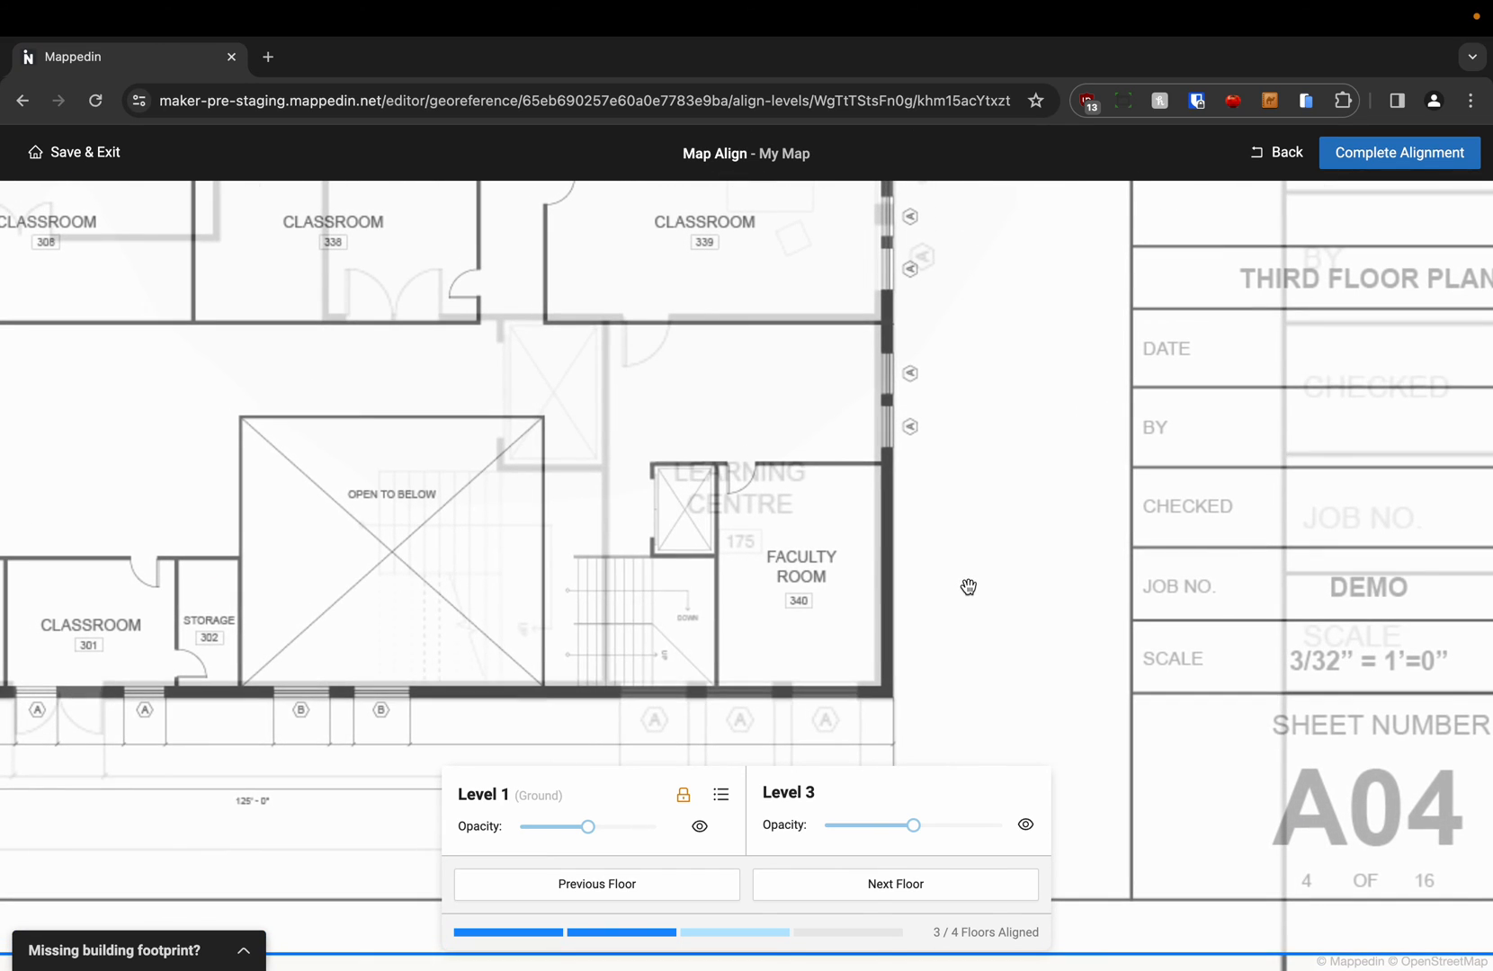
Scale Level 3 up from its northwest corner and reposition it until its outer walls match Level 1.
scroll(969, 586, down, 5)
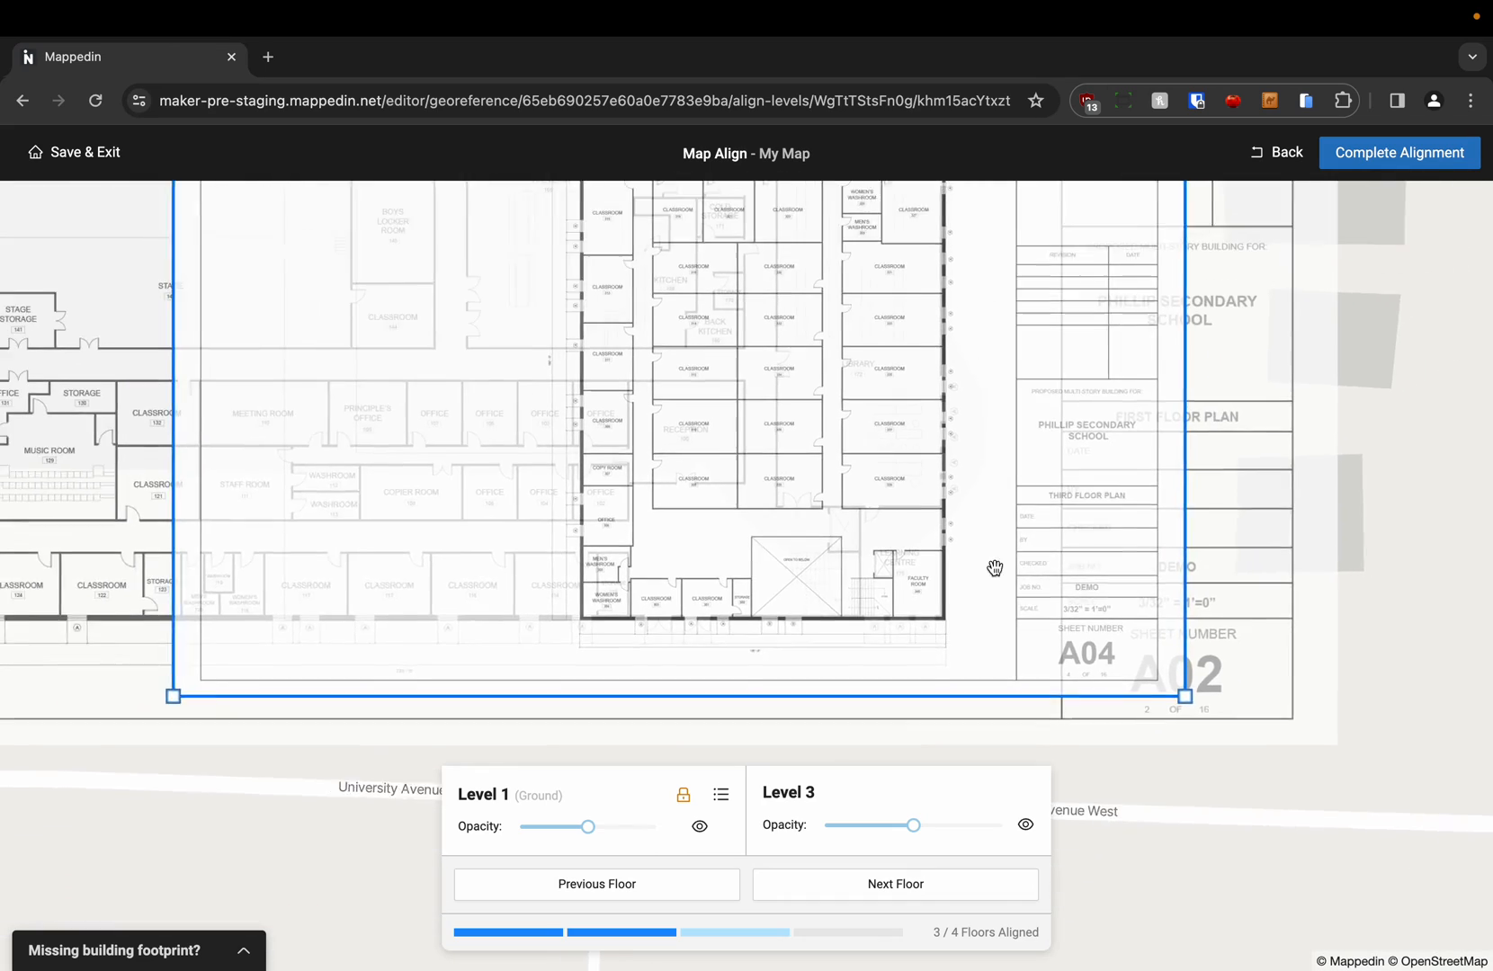
scroll(993, 569, down, 5)
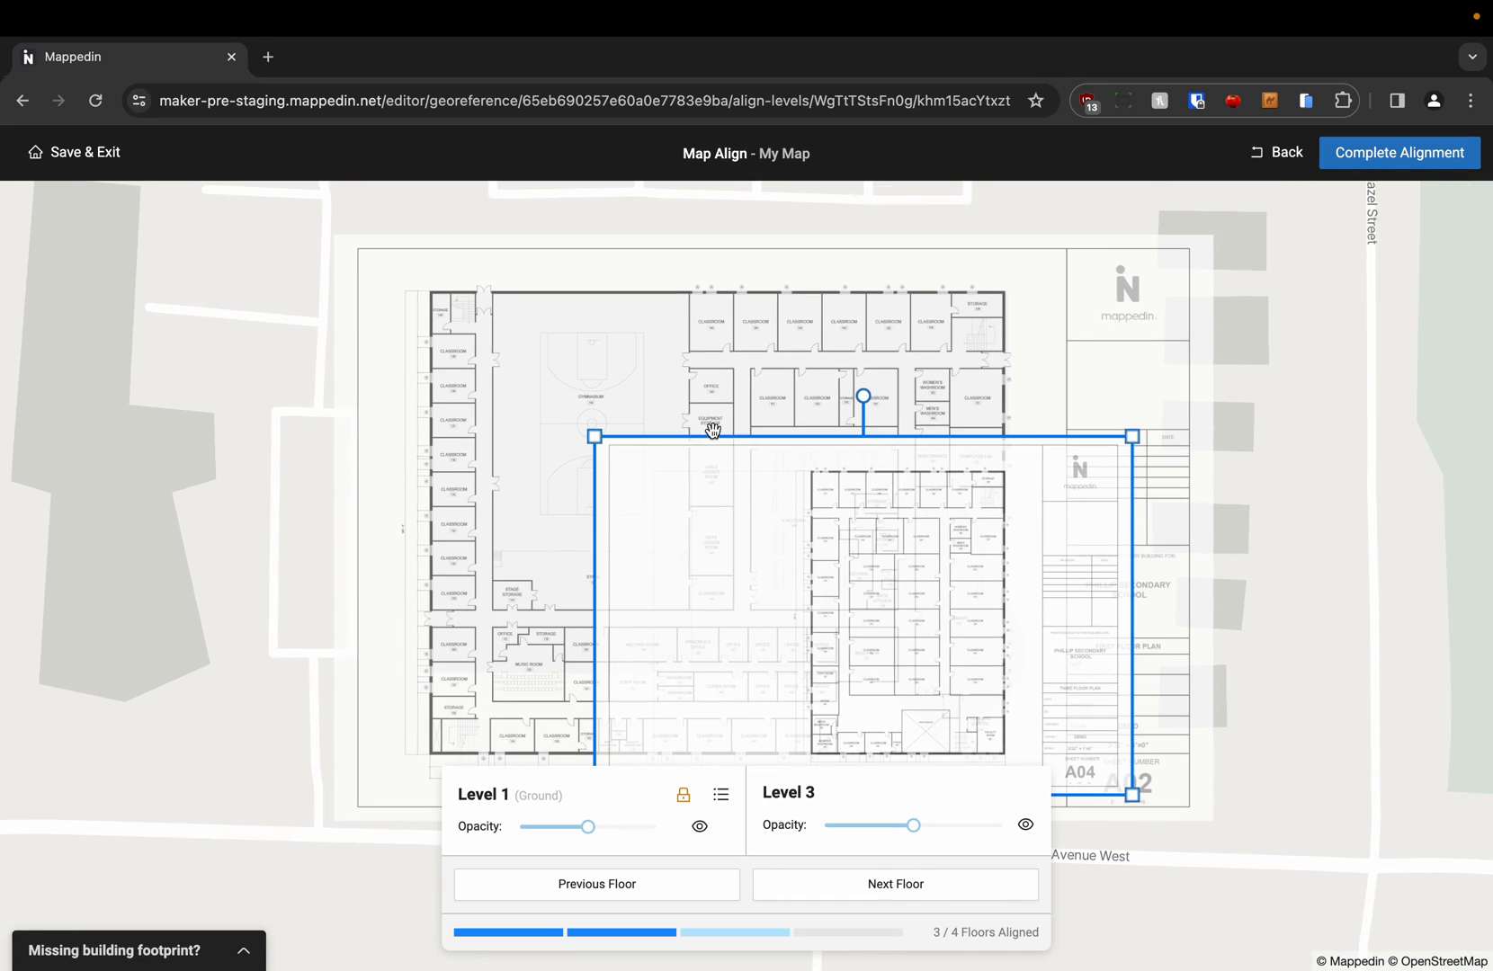
drag(594, 438, 297, 233)
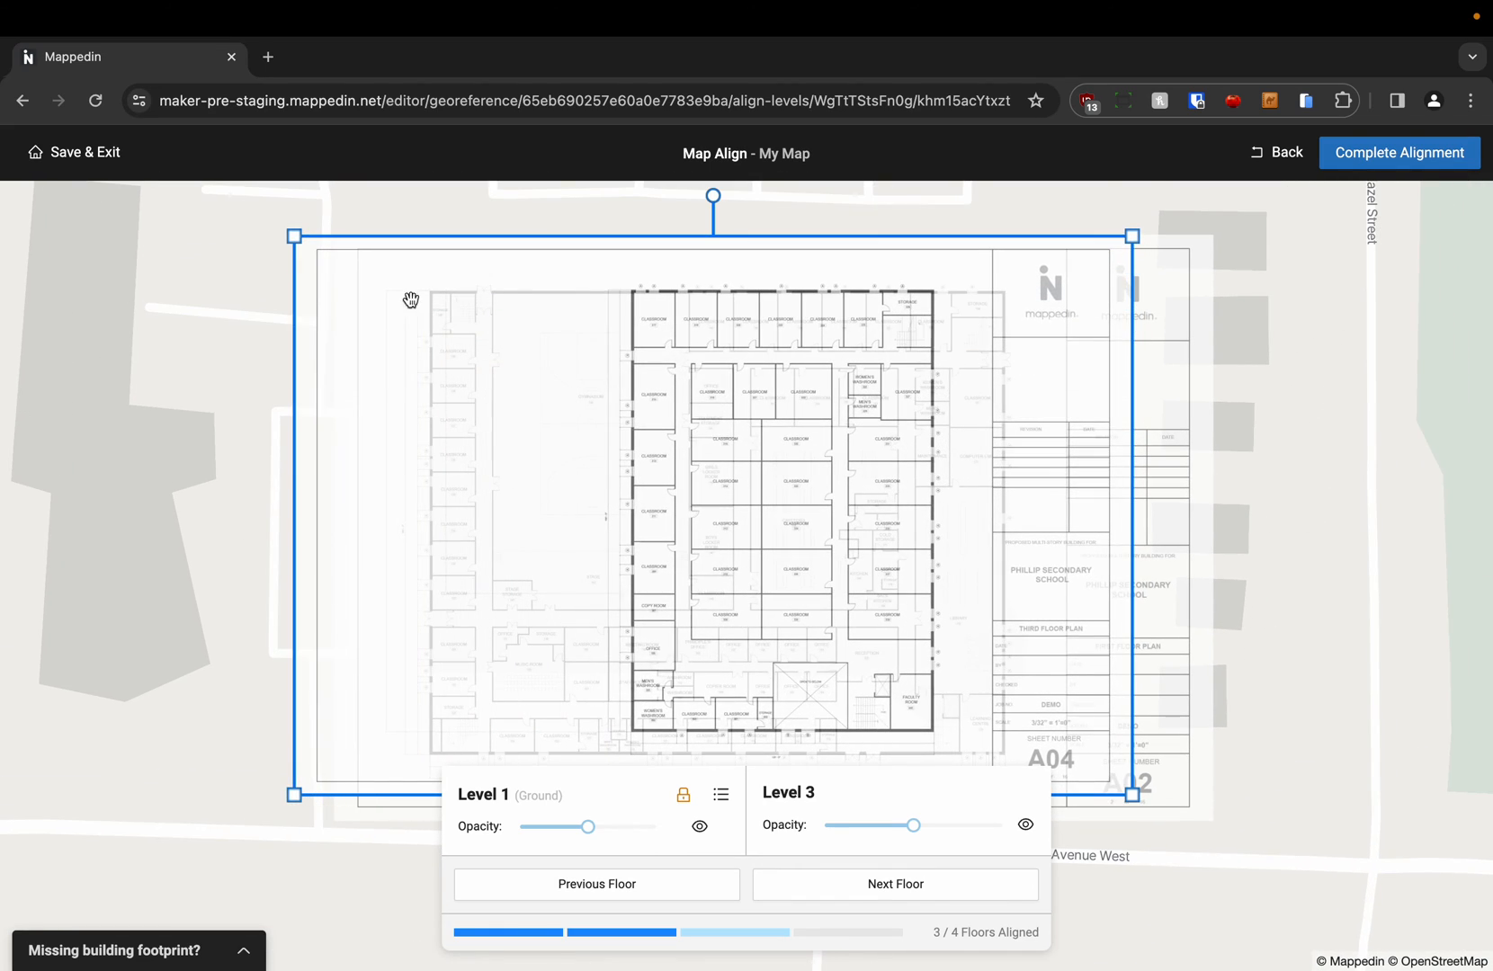
drag(1039, 527, 1106, 555)
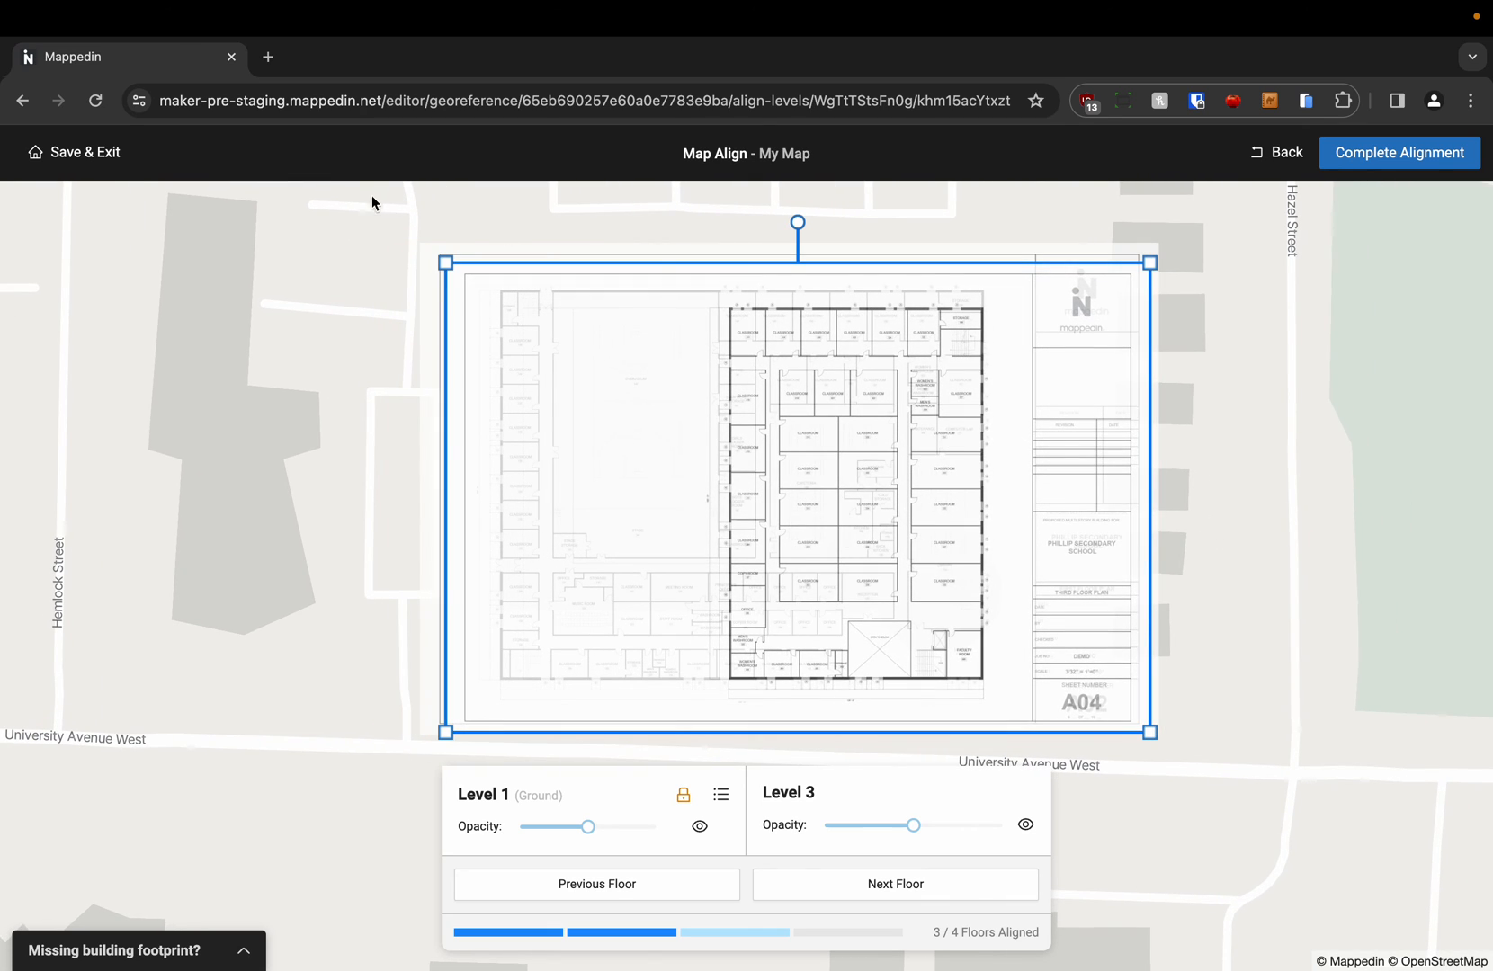
drag(446, 263, 416, 240)
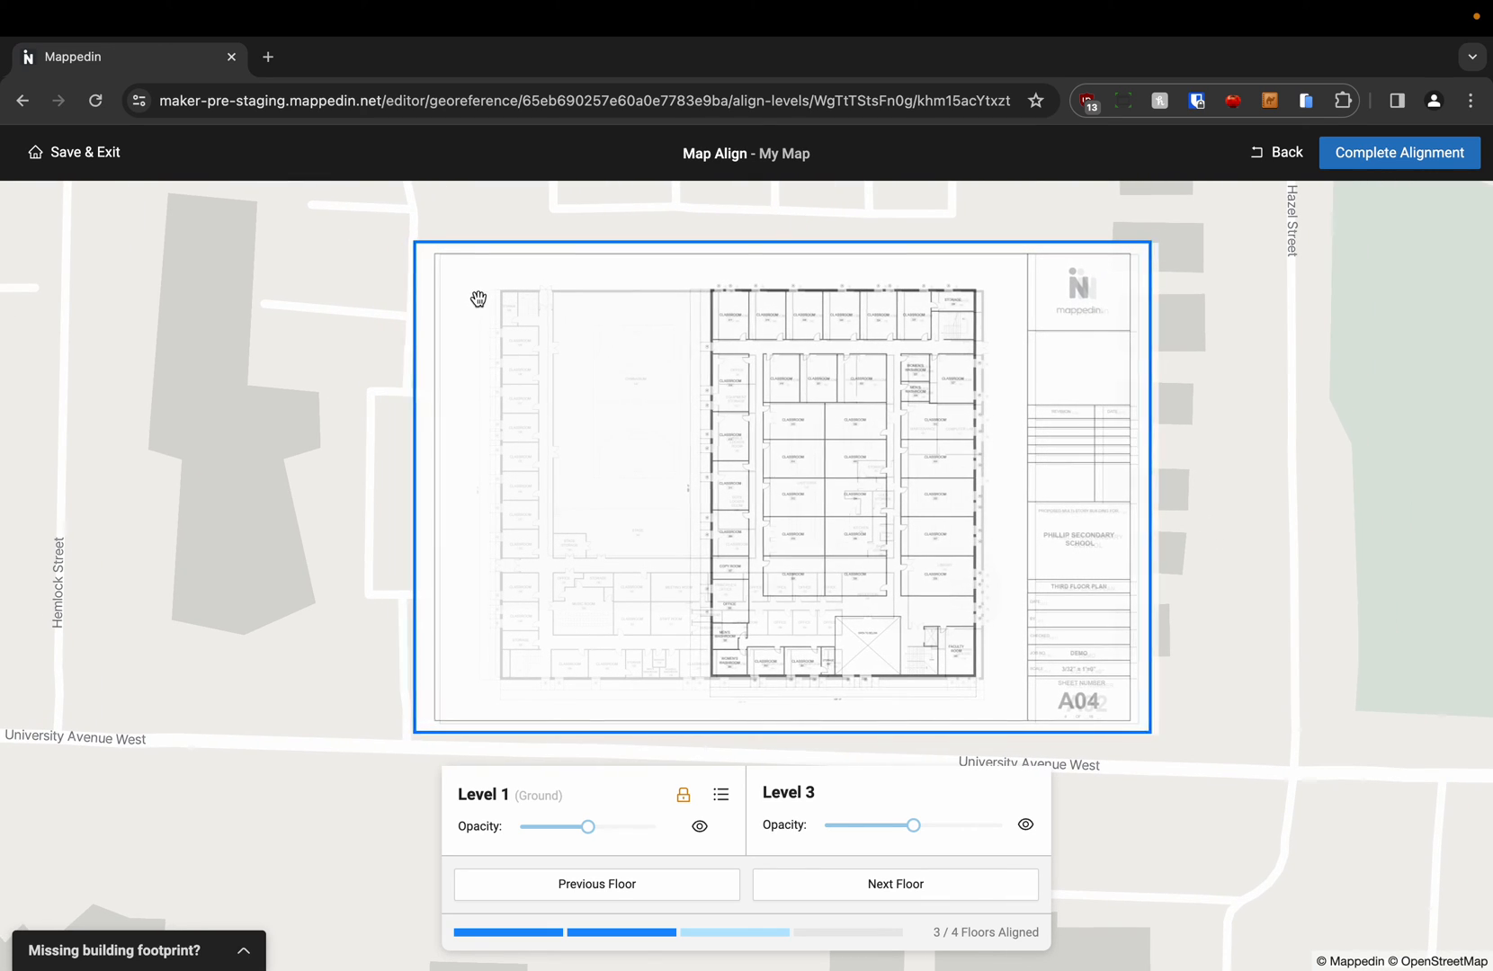
drag(483, 300, 484, 300)
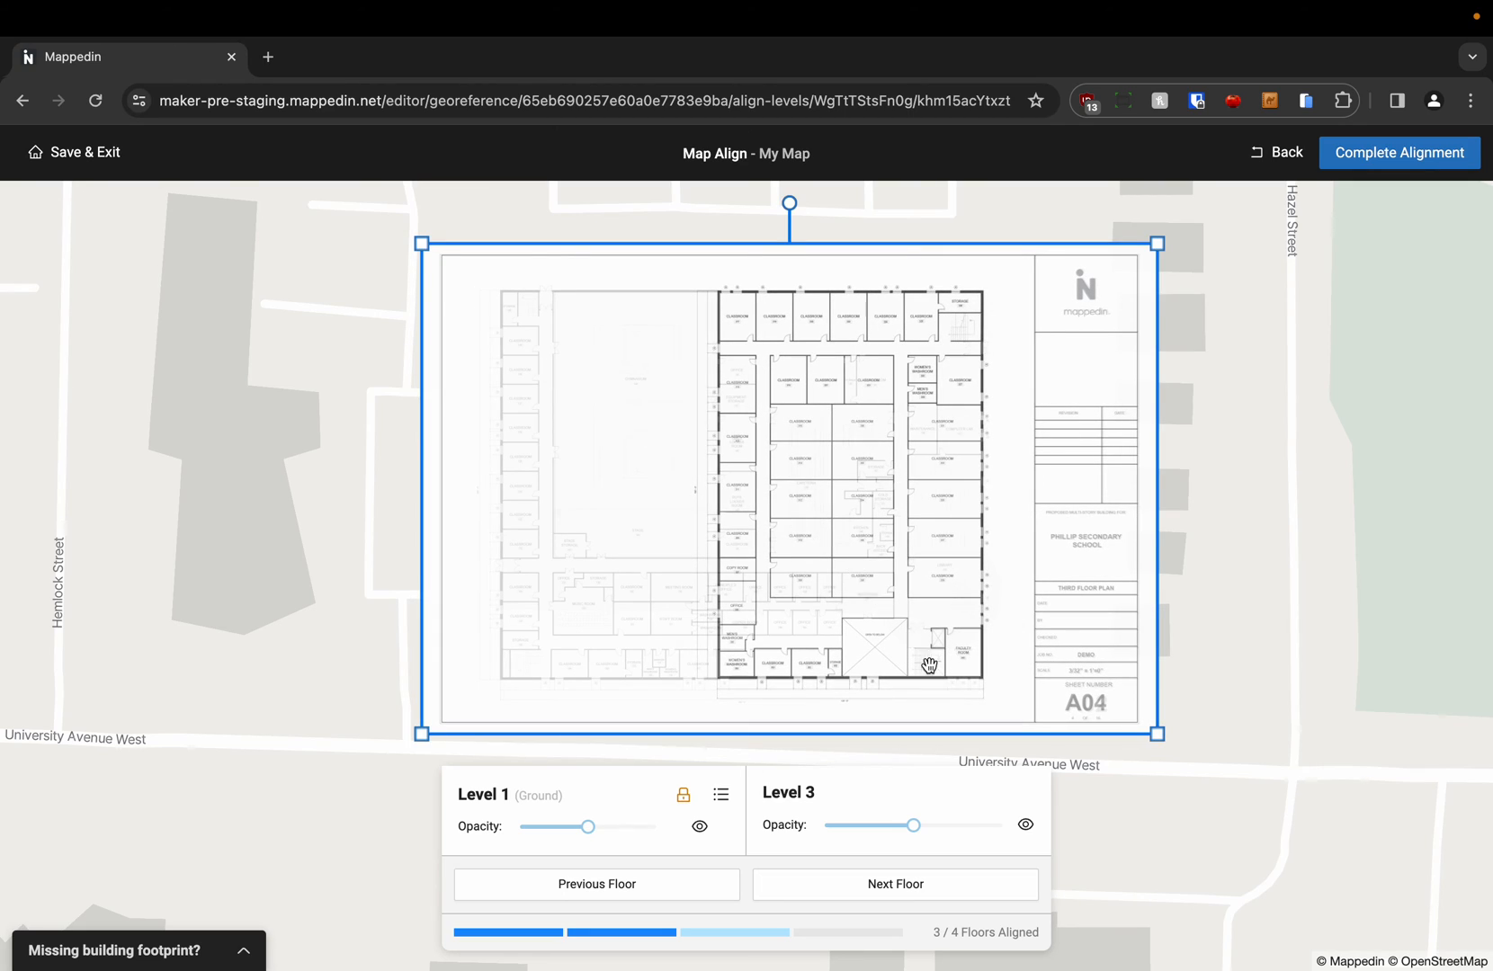
Check Level 3's southeast and northeast building corners against Level 1, and advance to Level 4.
scroll(1036, 626, up, 10)
scroll(1036, 627, down, 11)
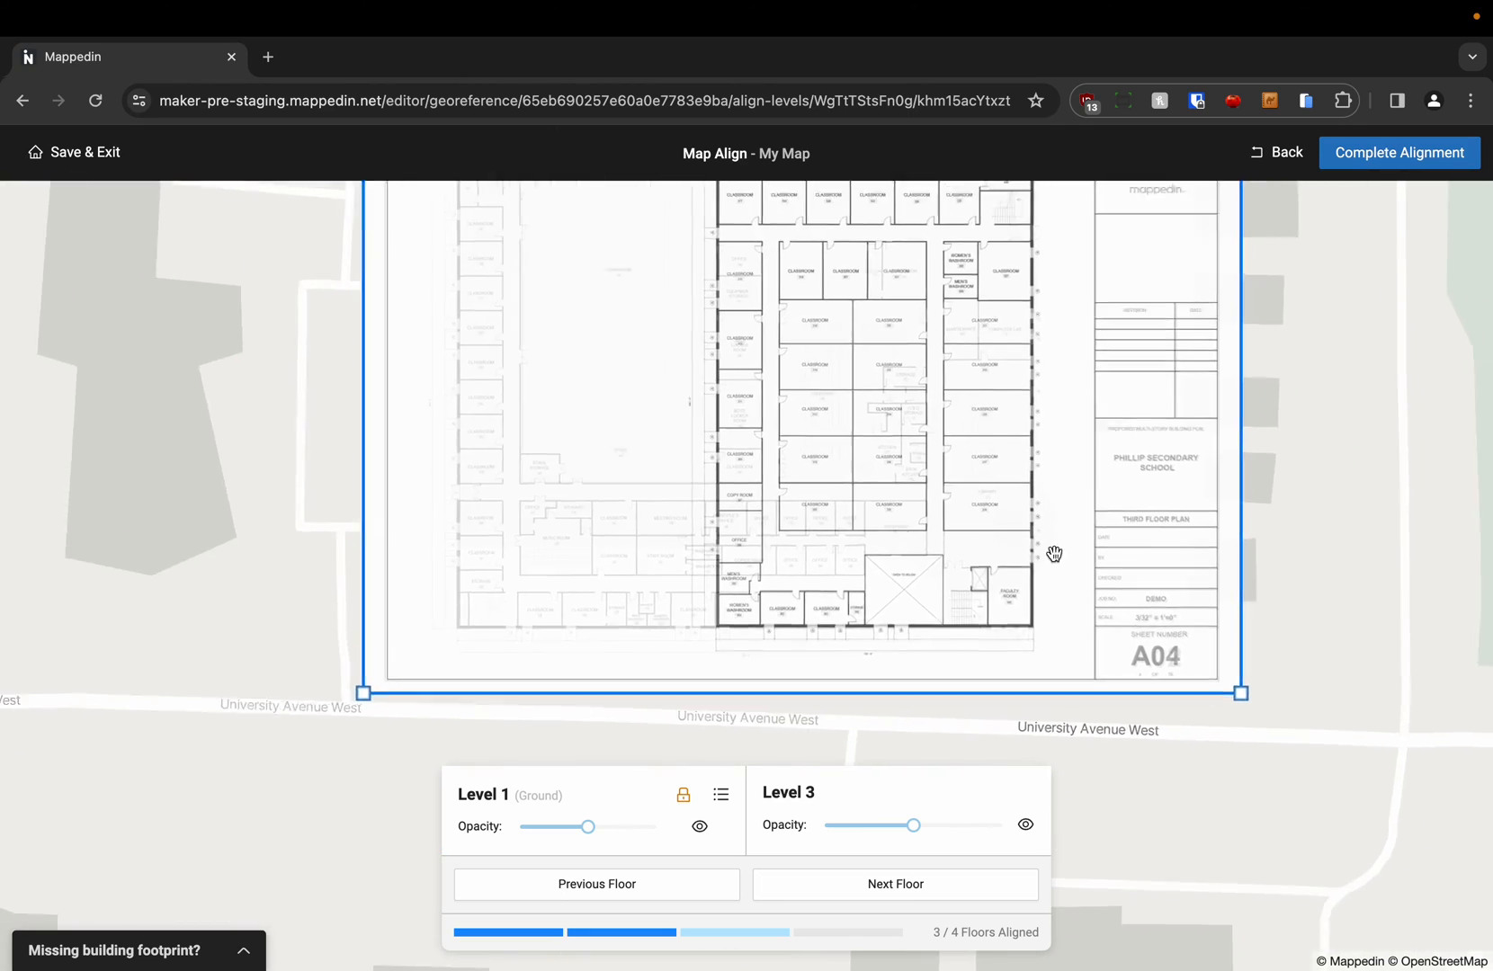
scroll(1046, 249, up, 8)
scroll(946, 384, up, 2)
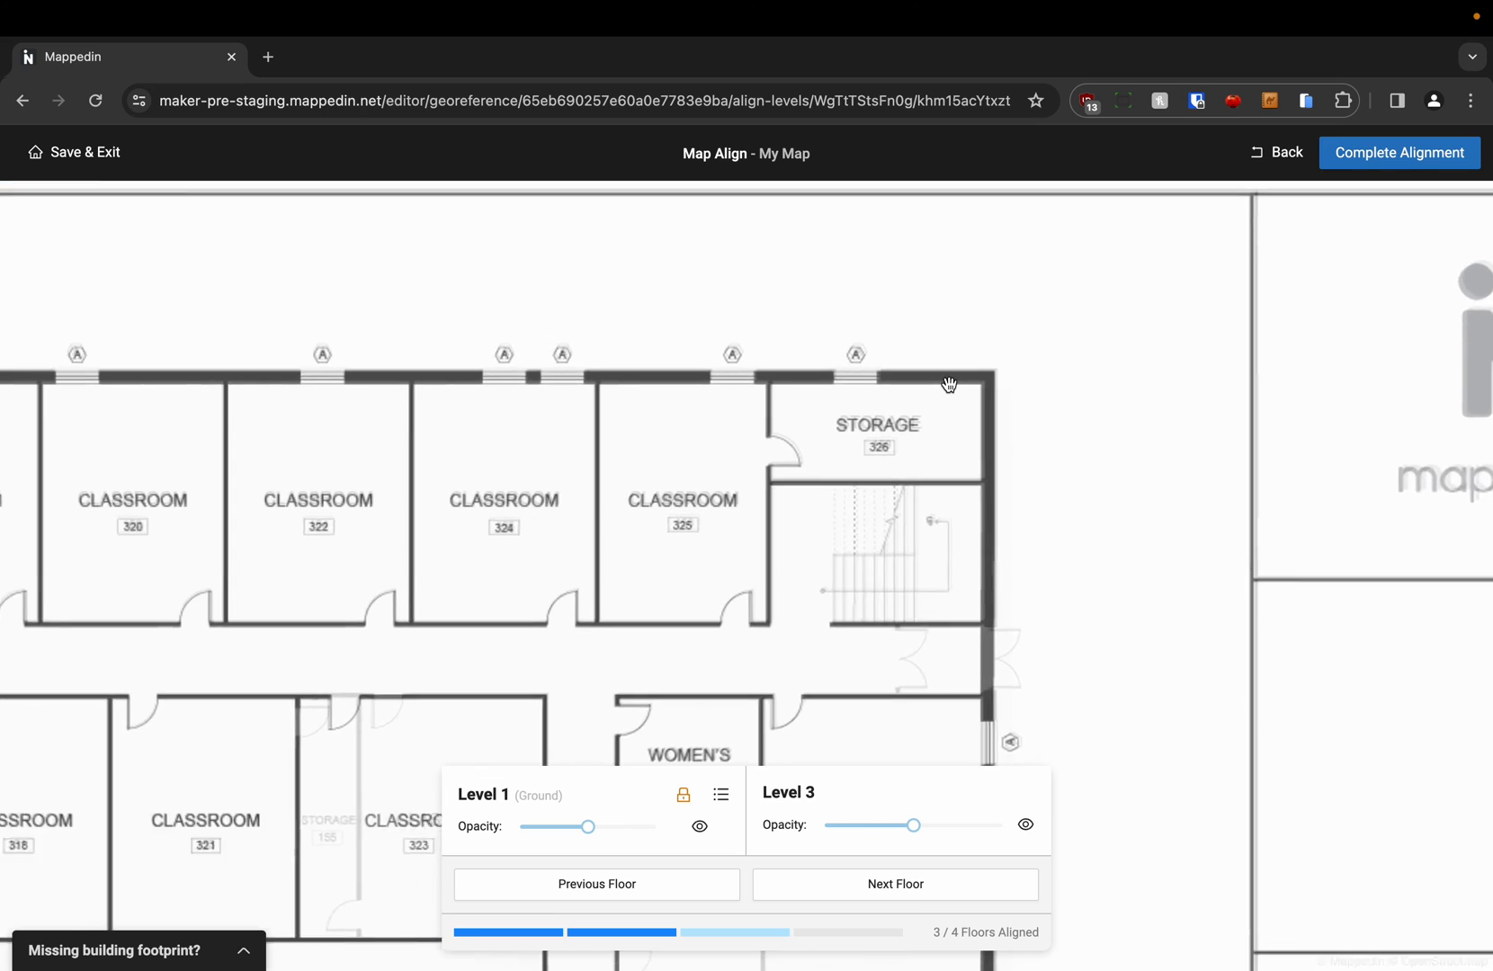
scroll(946, 384, down, 6)
scroll(1179, 369, down, 2)
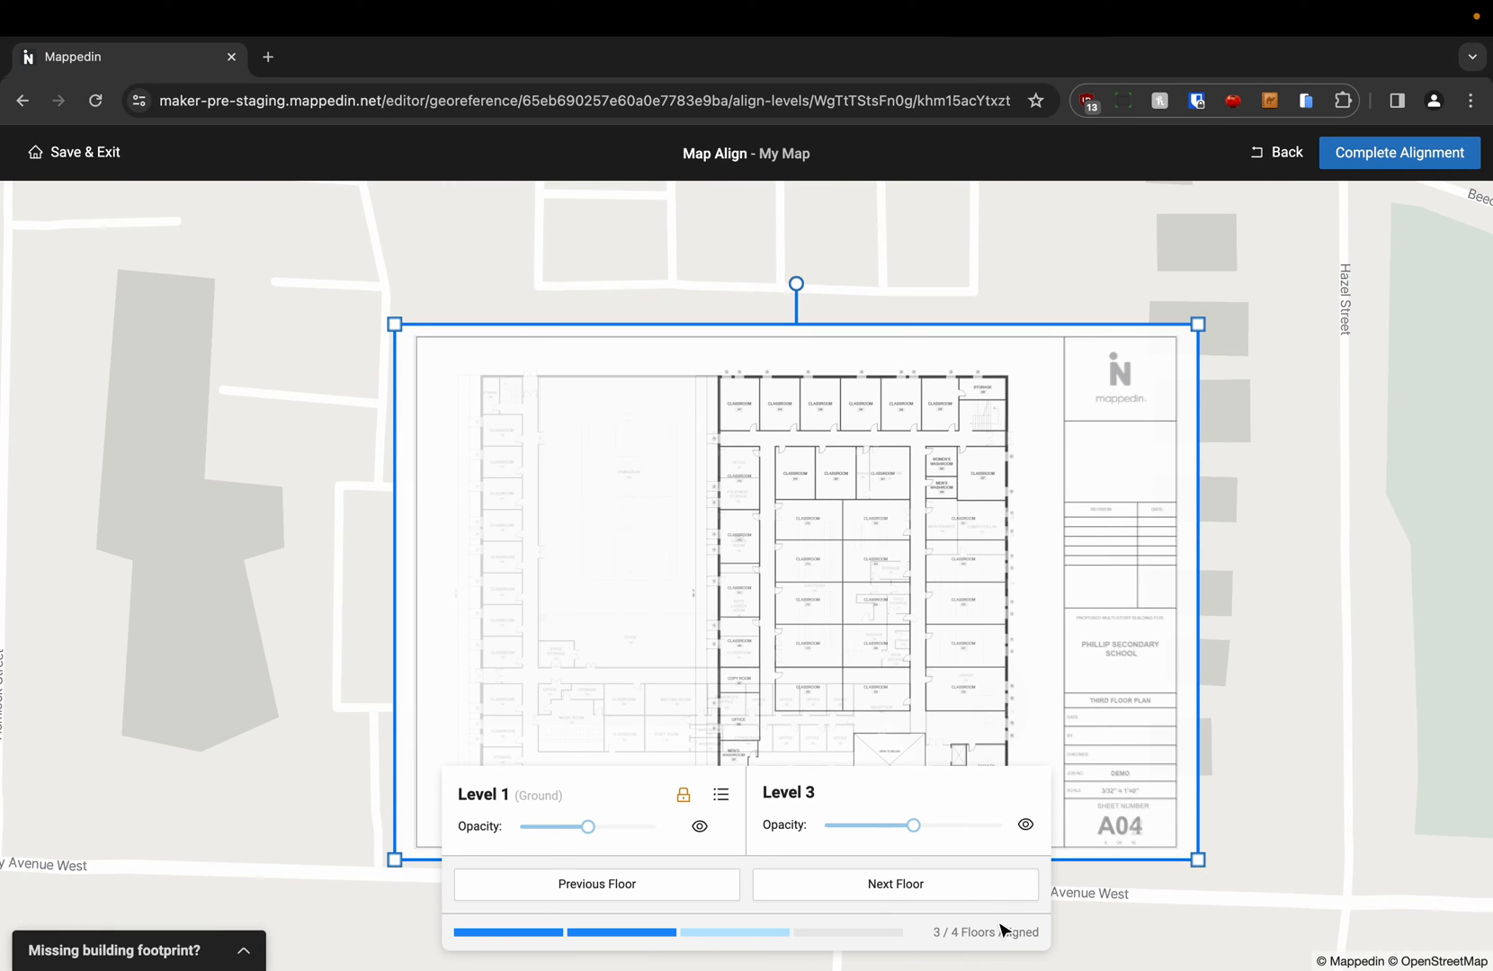
click(987, 892)
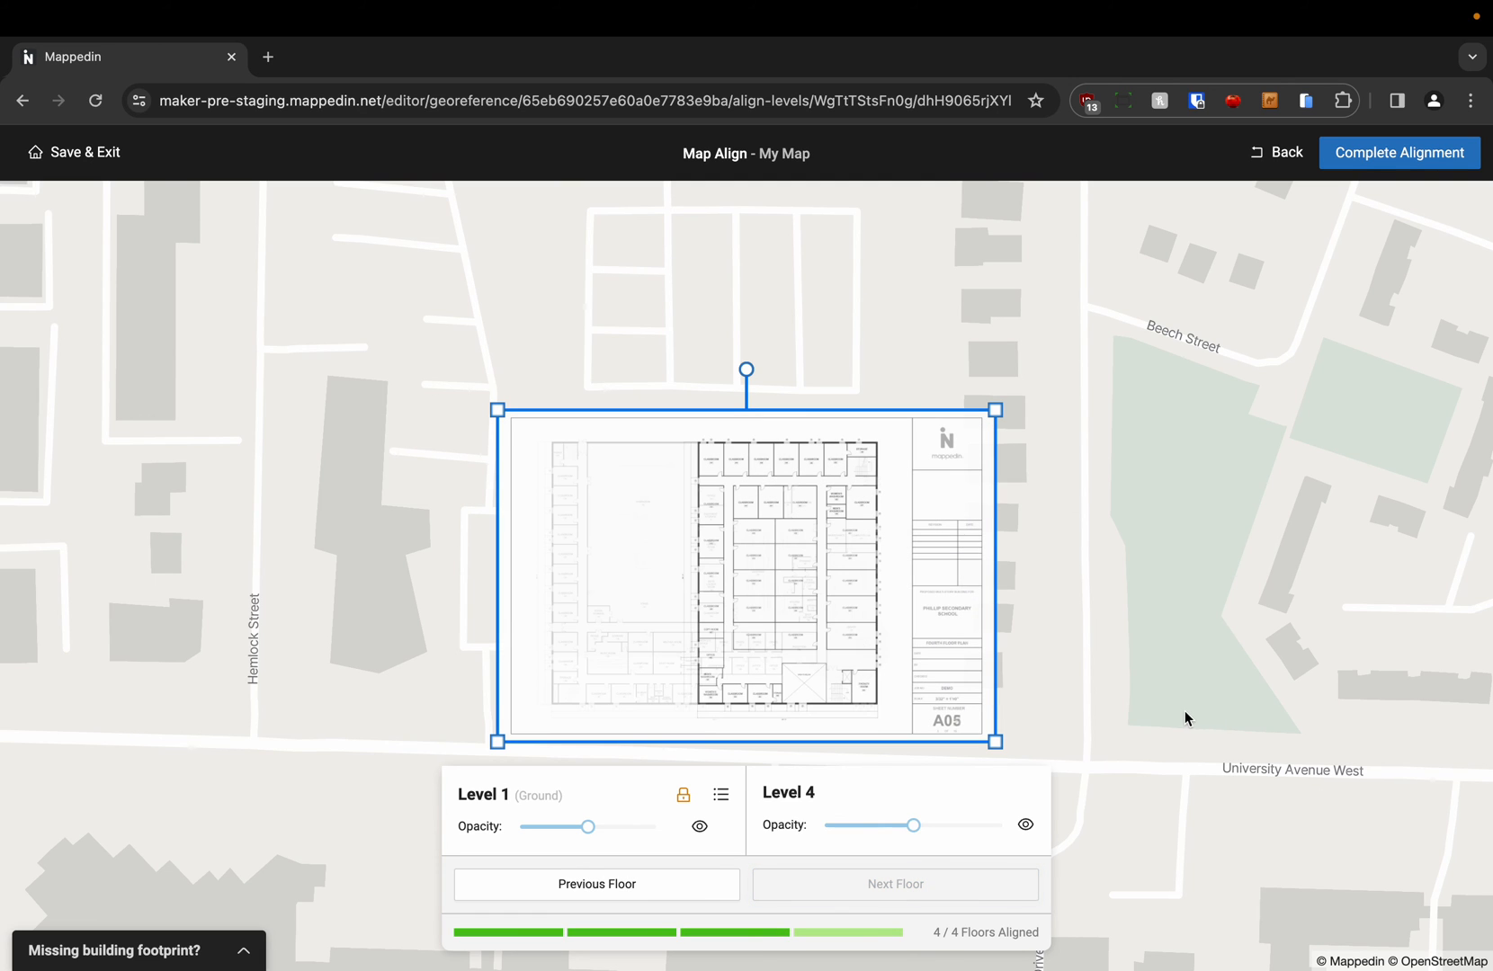
Set Level 3 as the reference floor for Level 4 and check that their outer walls and rooms line up.
scroll(796, 700, up, 5)
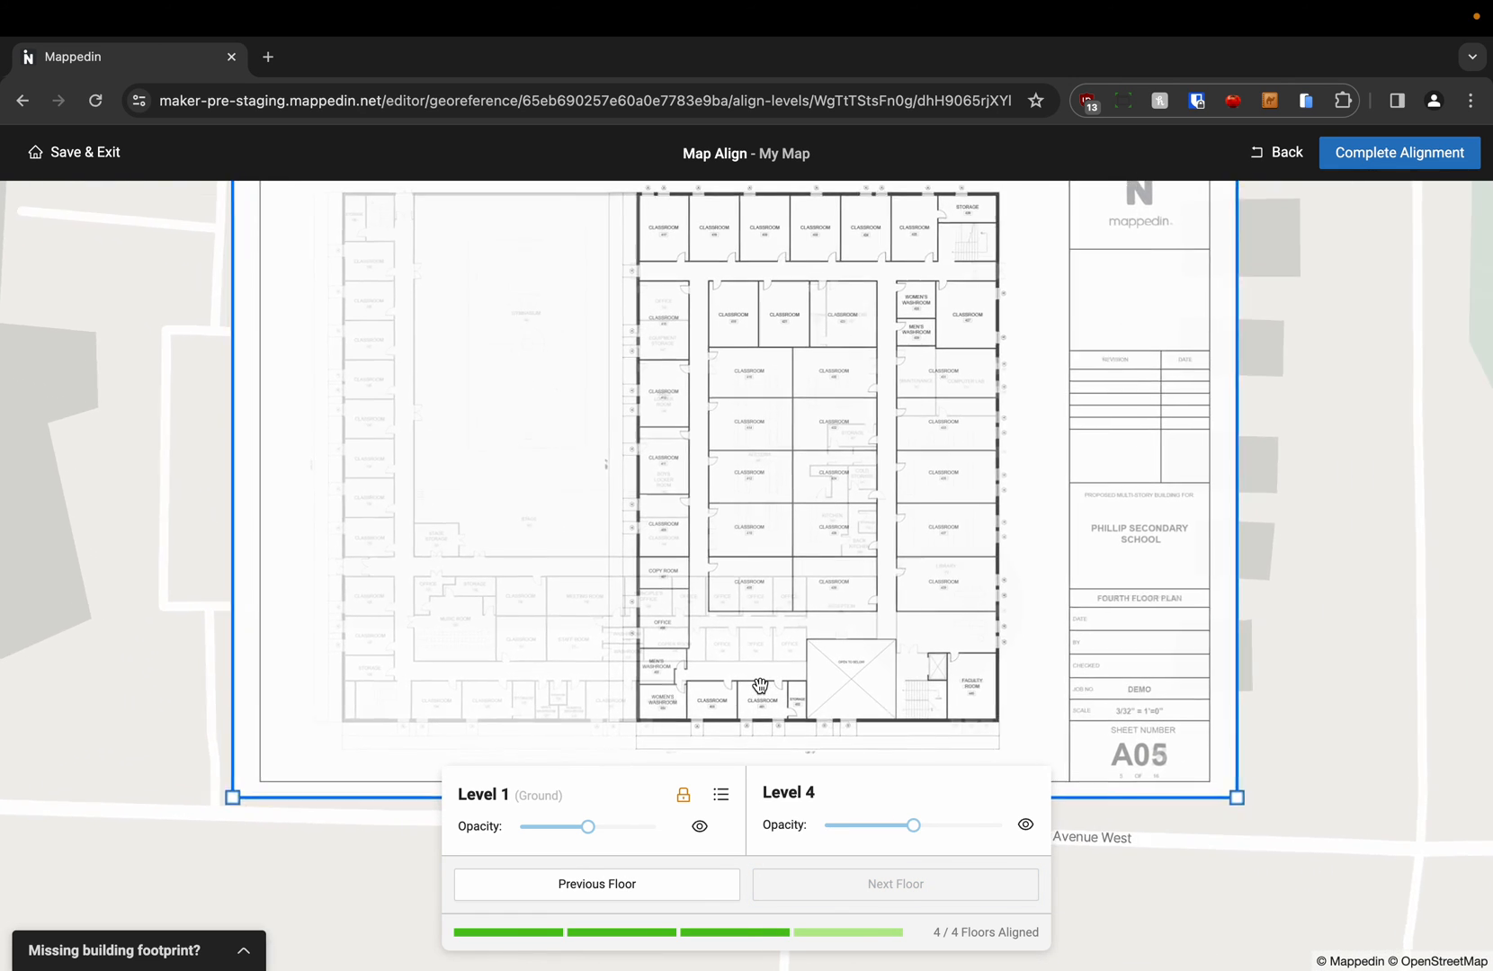
scroll(746, 726, down, 3)
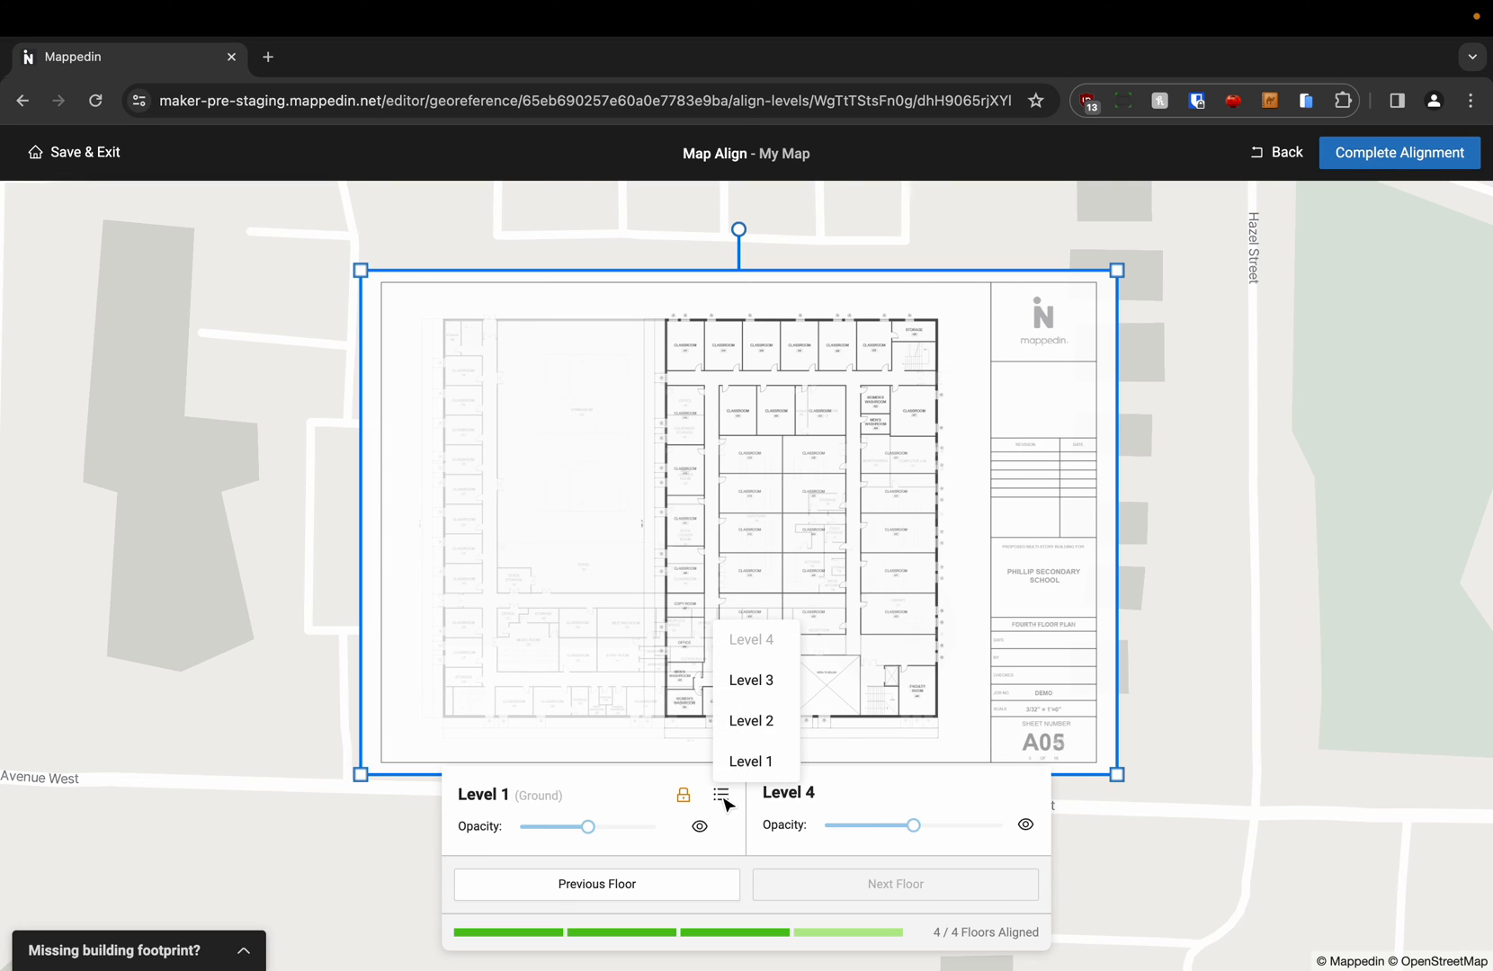
click(752, 681)
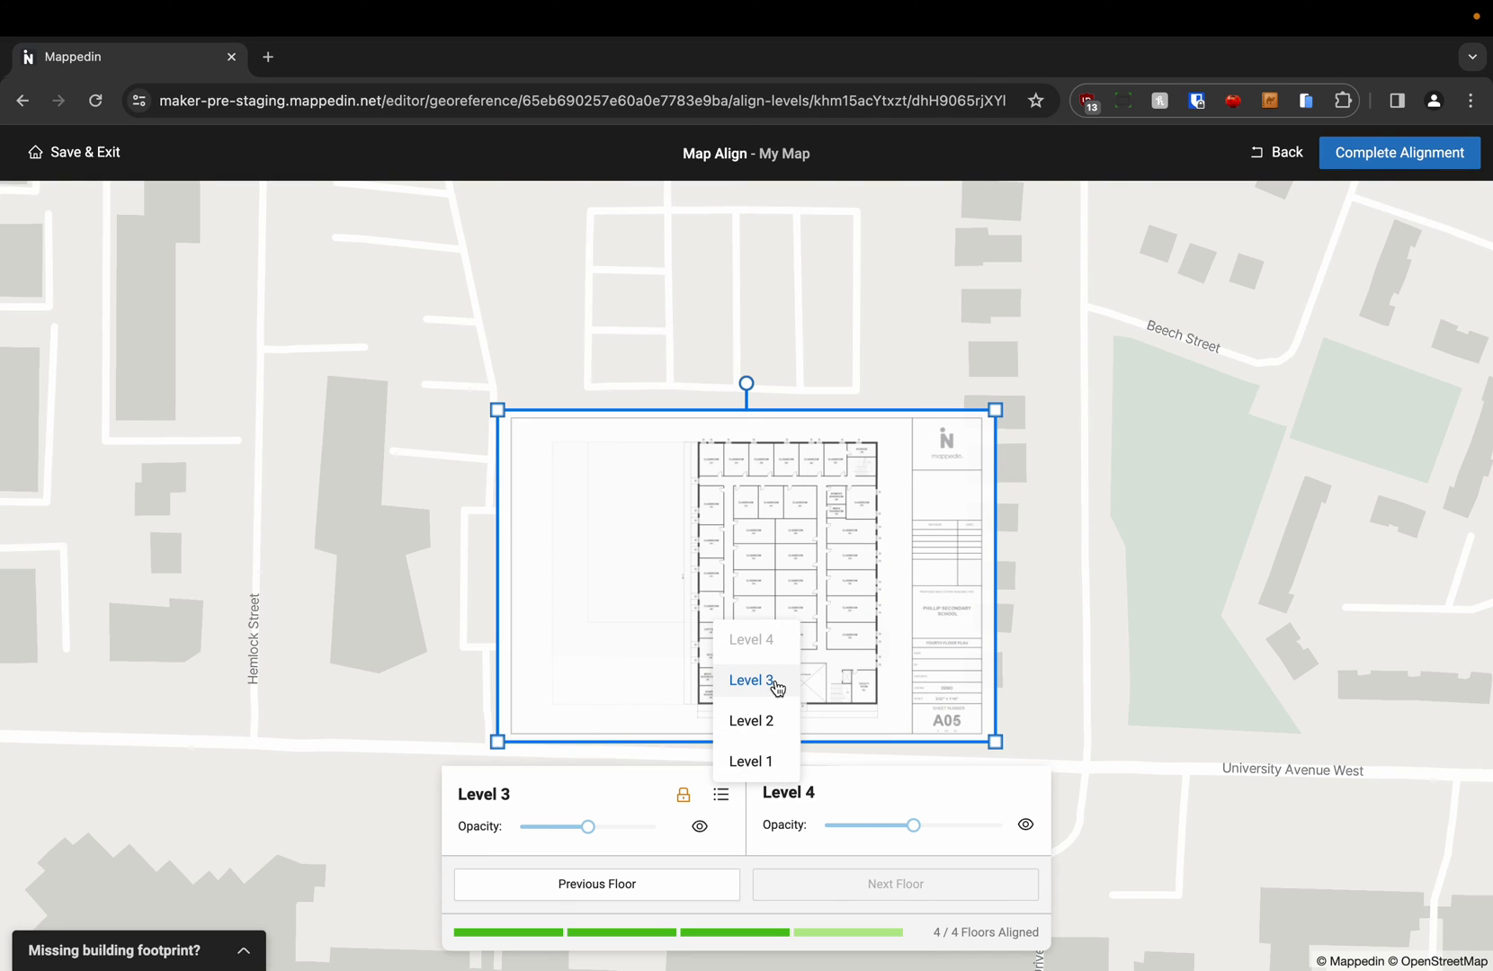
scroll(880, 685, up, 5)
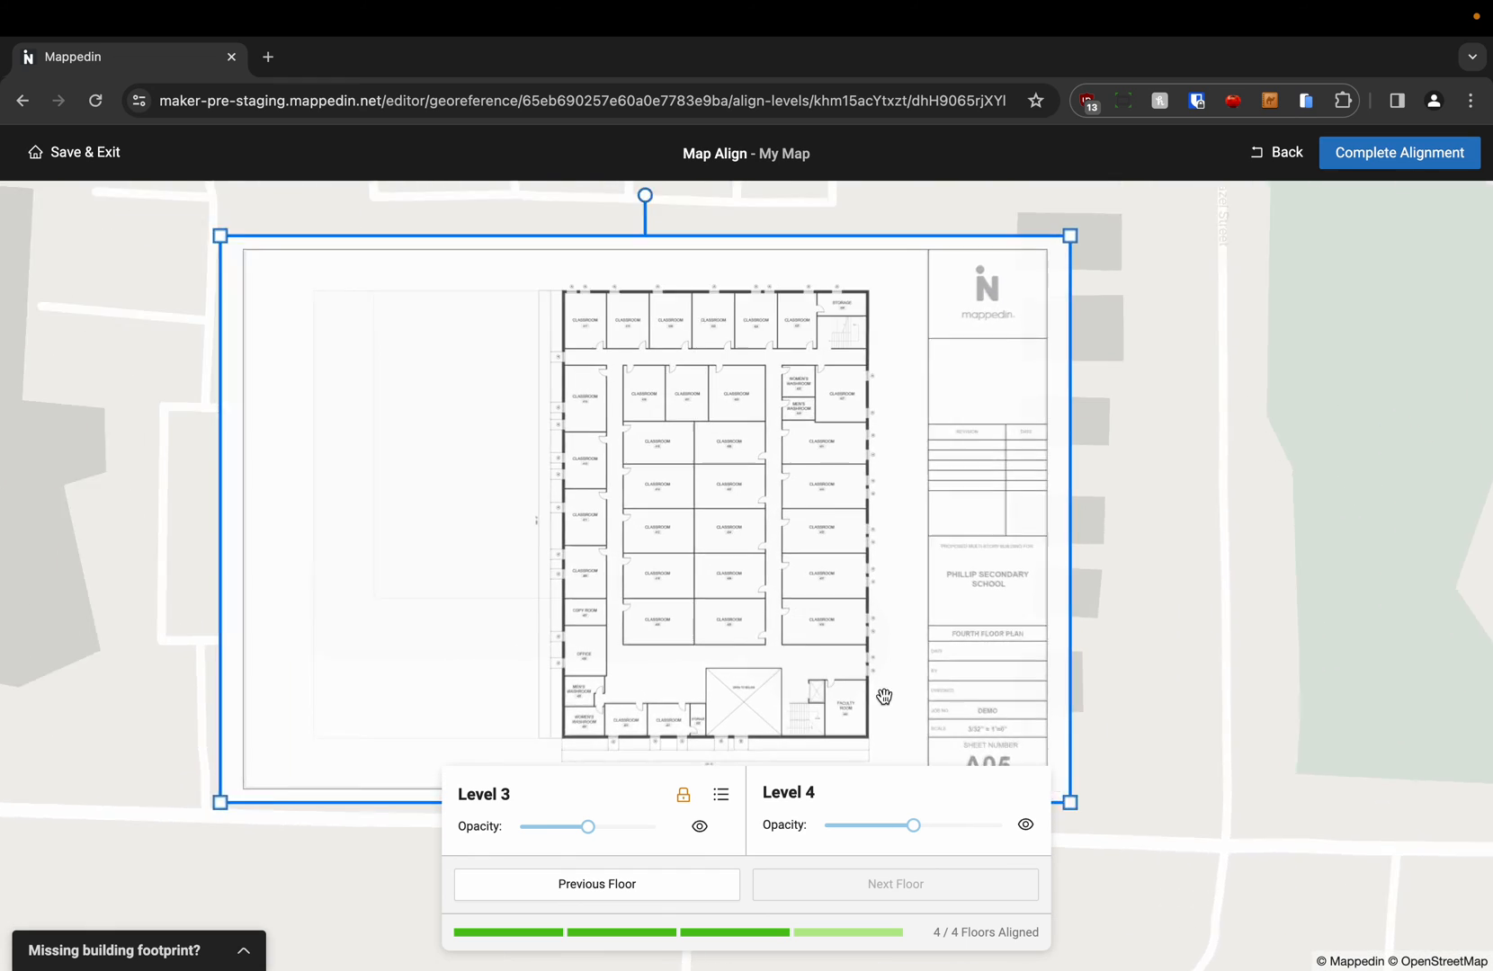
scroll(877, 670, up, 5)
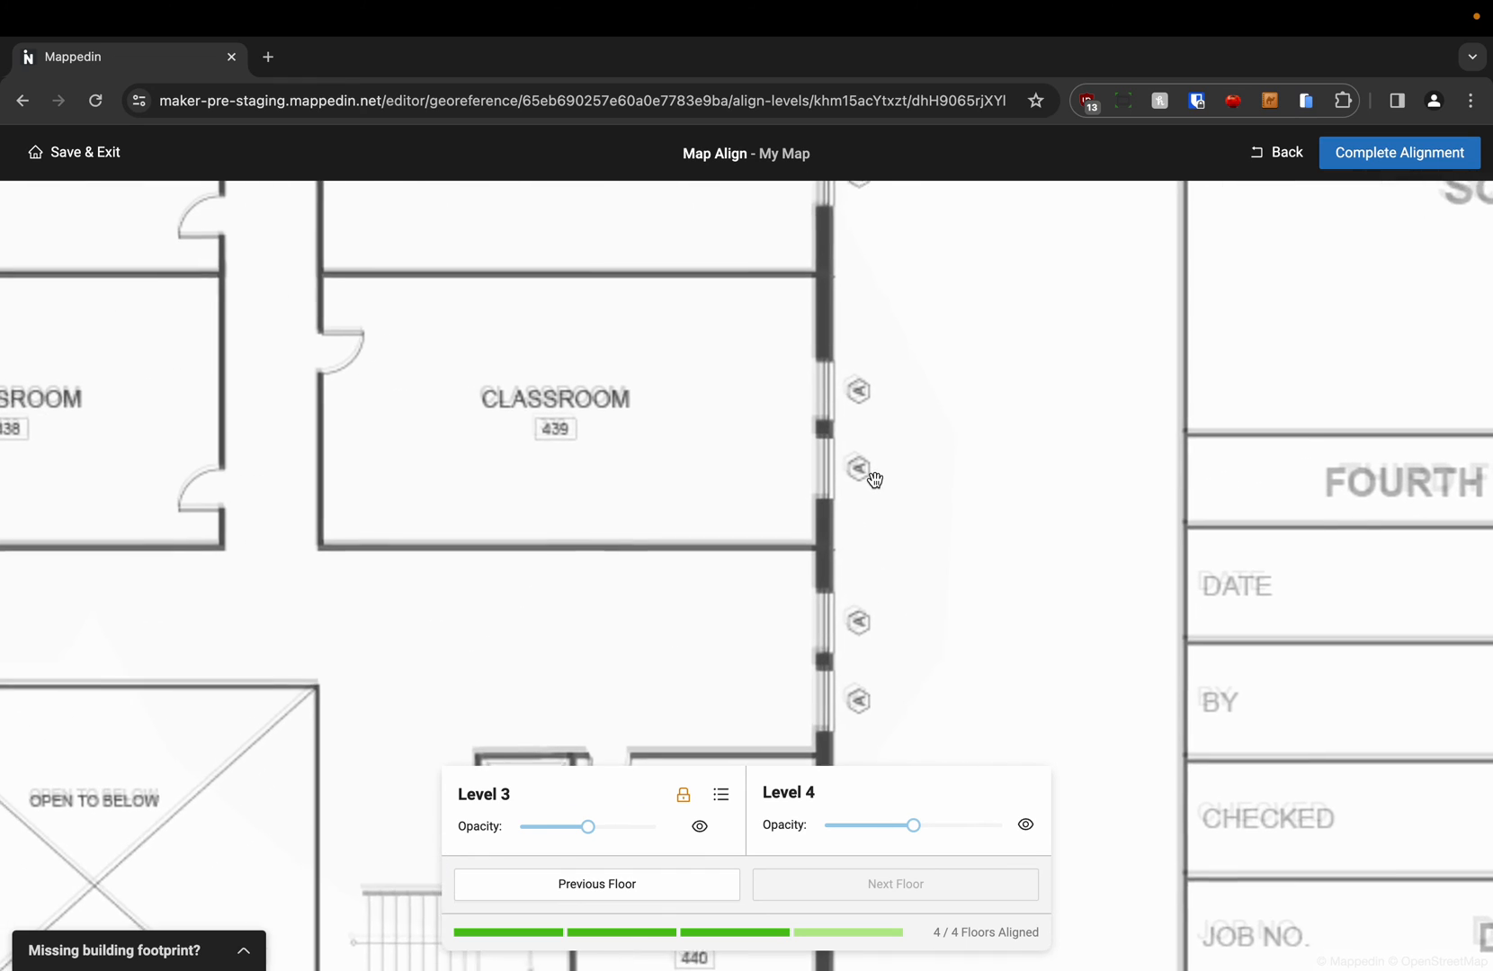
scroll(874, 479, down, 5)
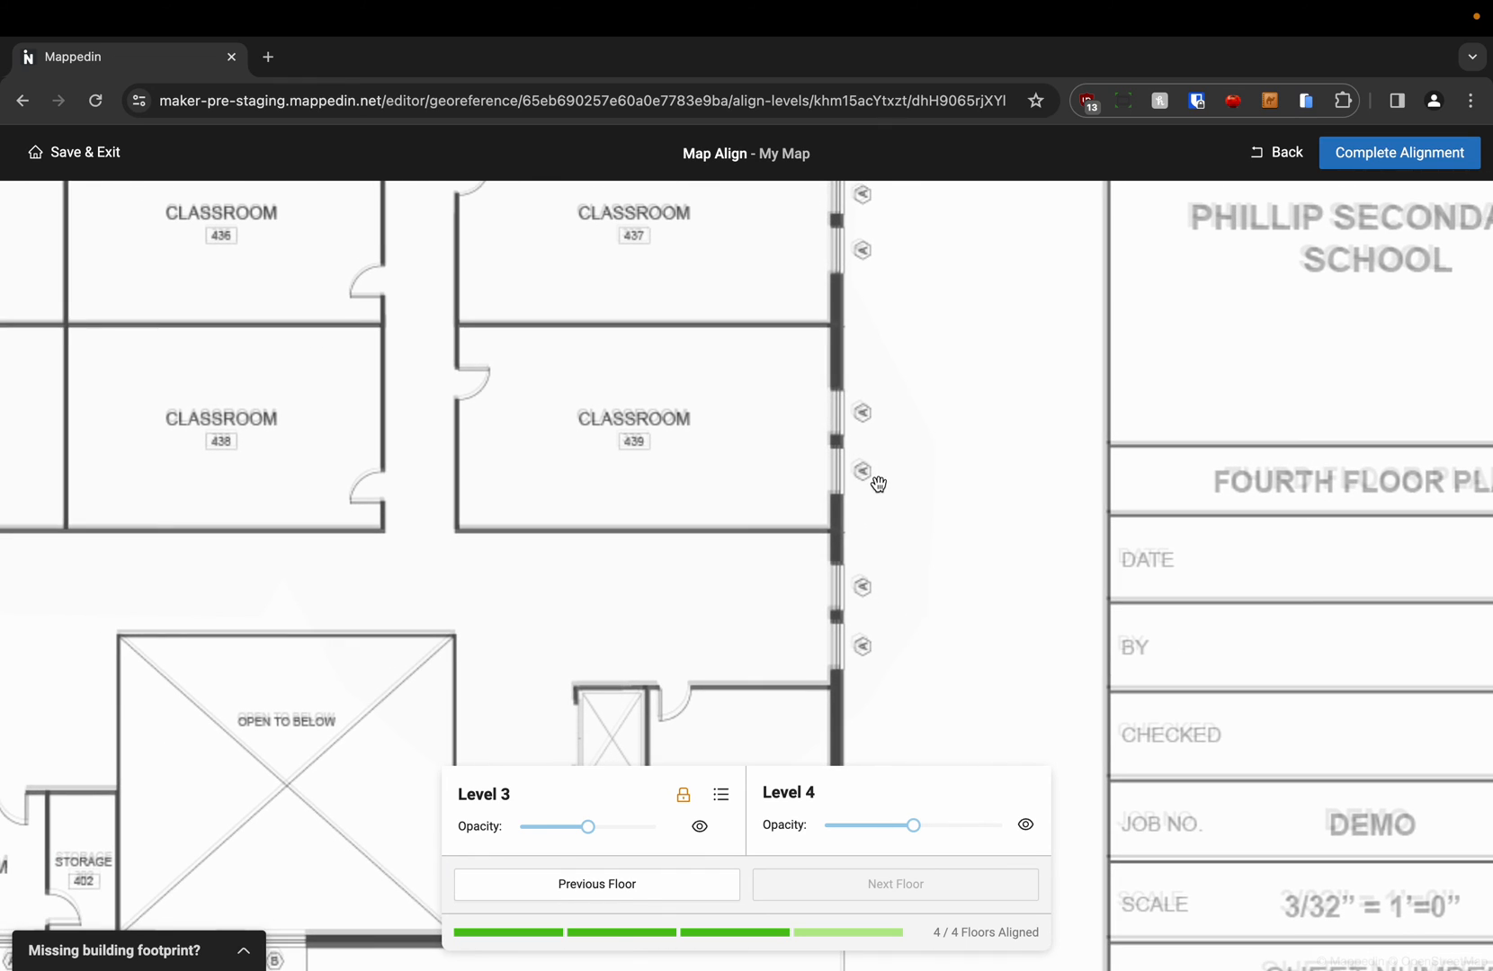
scroll(875, 480, down, 8)
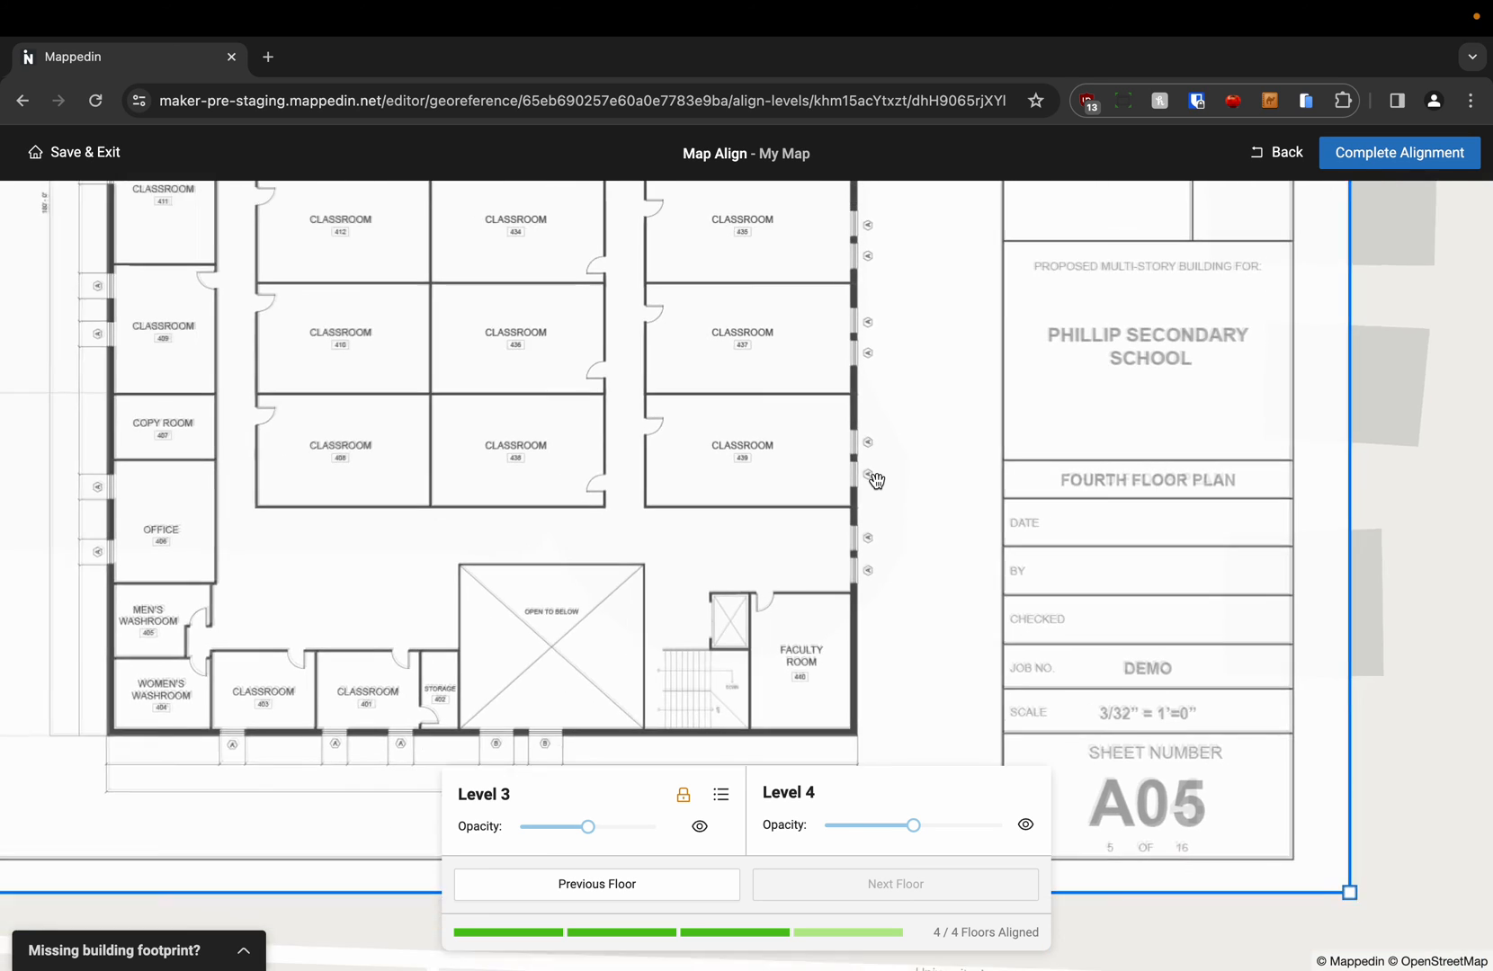
scroll(1313, 523, down, 5)
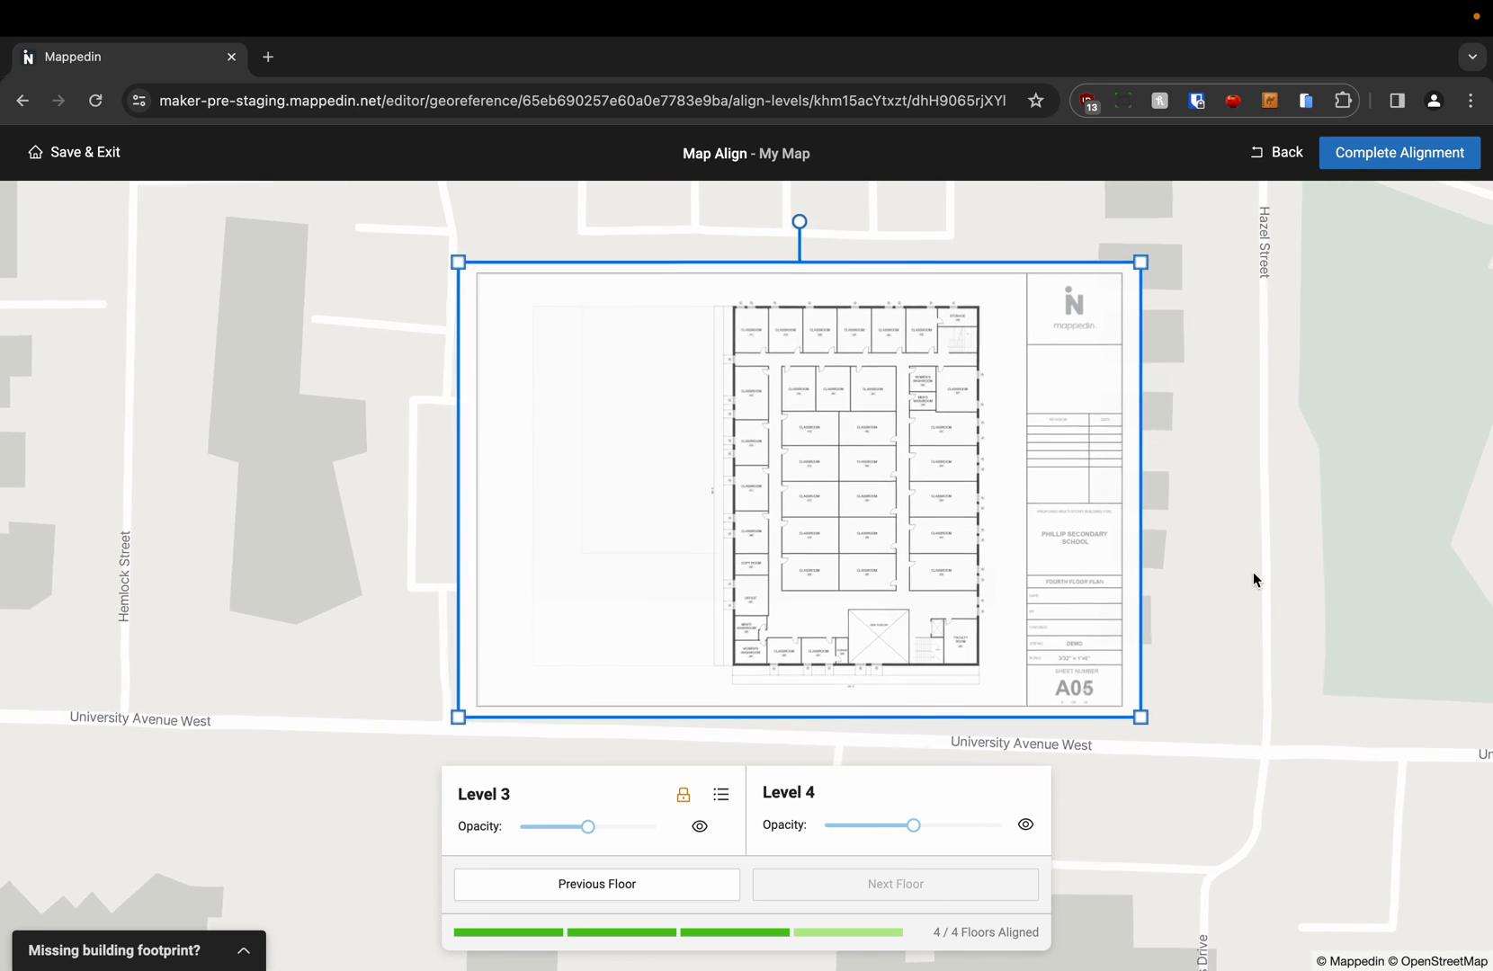
scroll(1252, 572, up, 2)
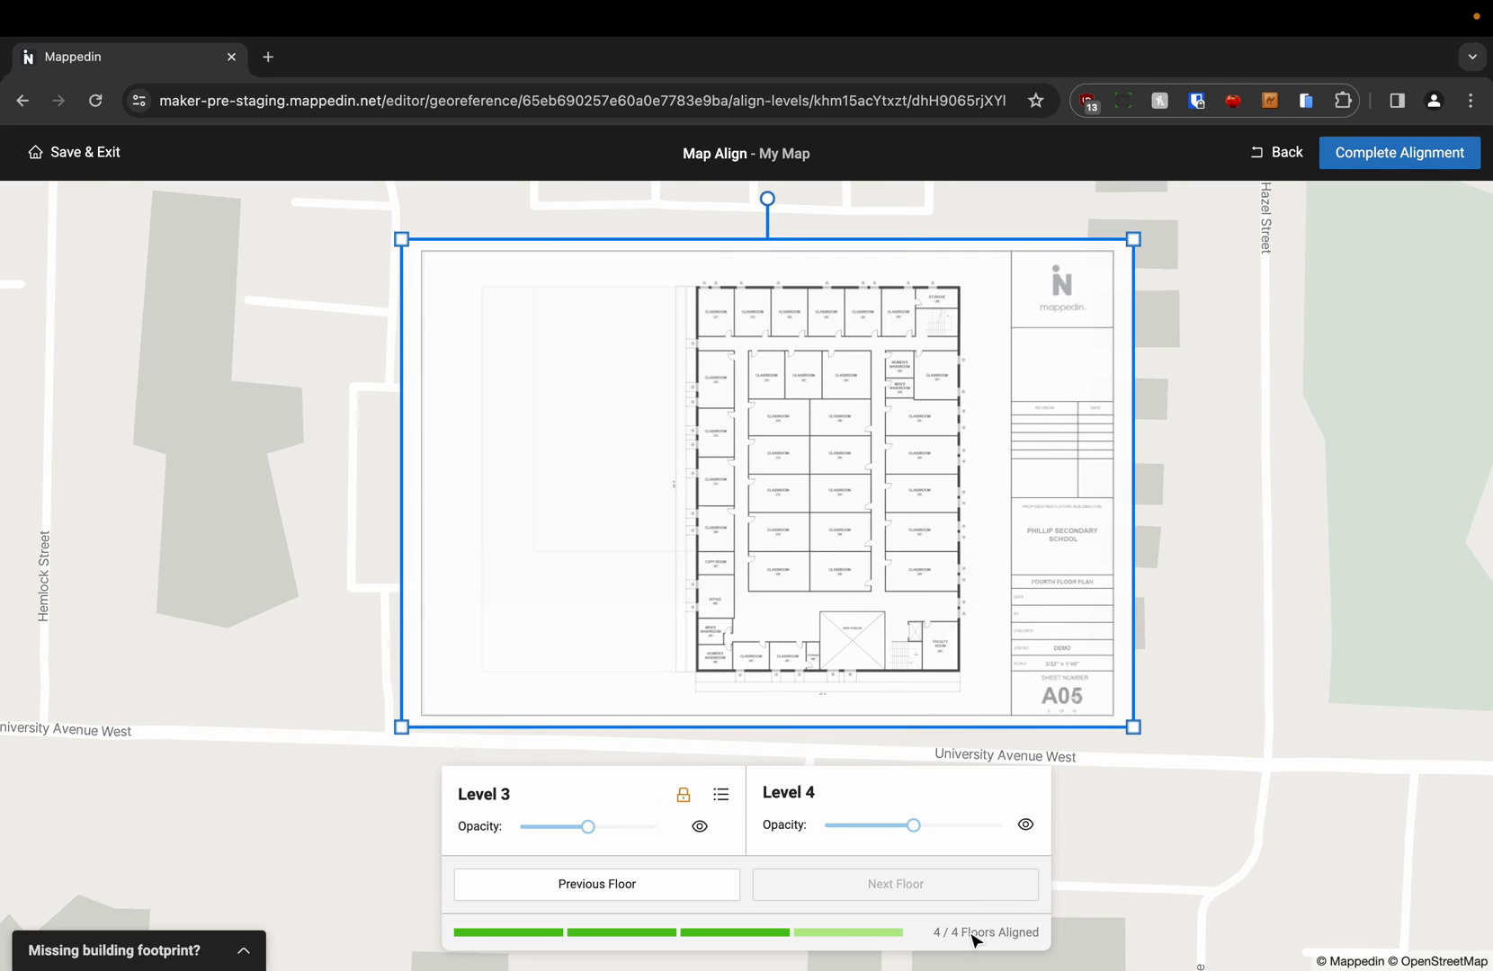
Complete the floor alignment and inspect Level 1's floor plan placed on the map.
click(1435, 170)
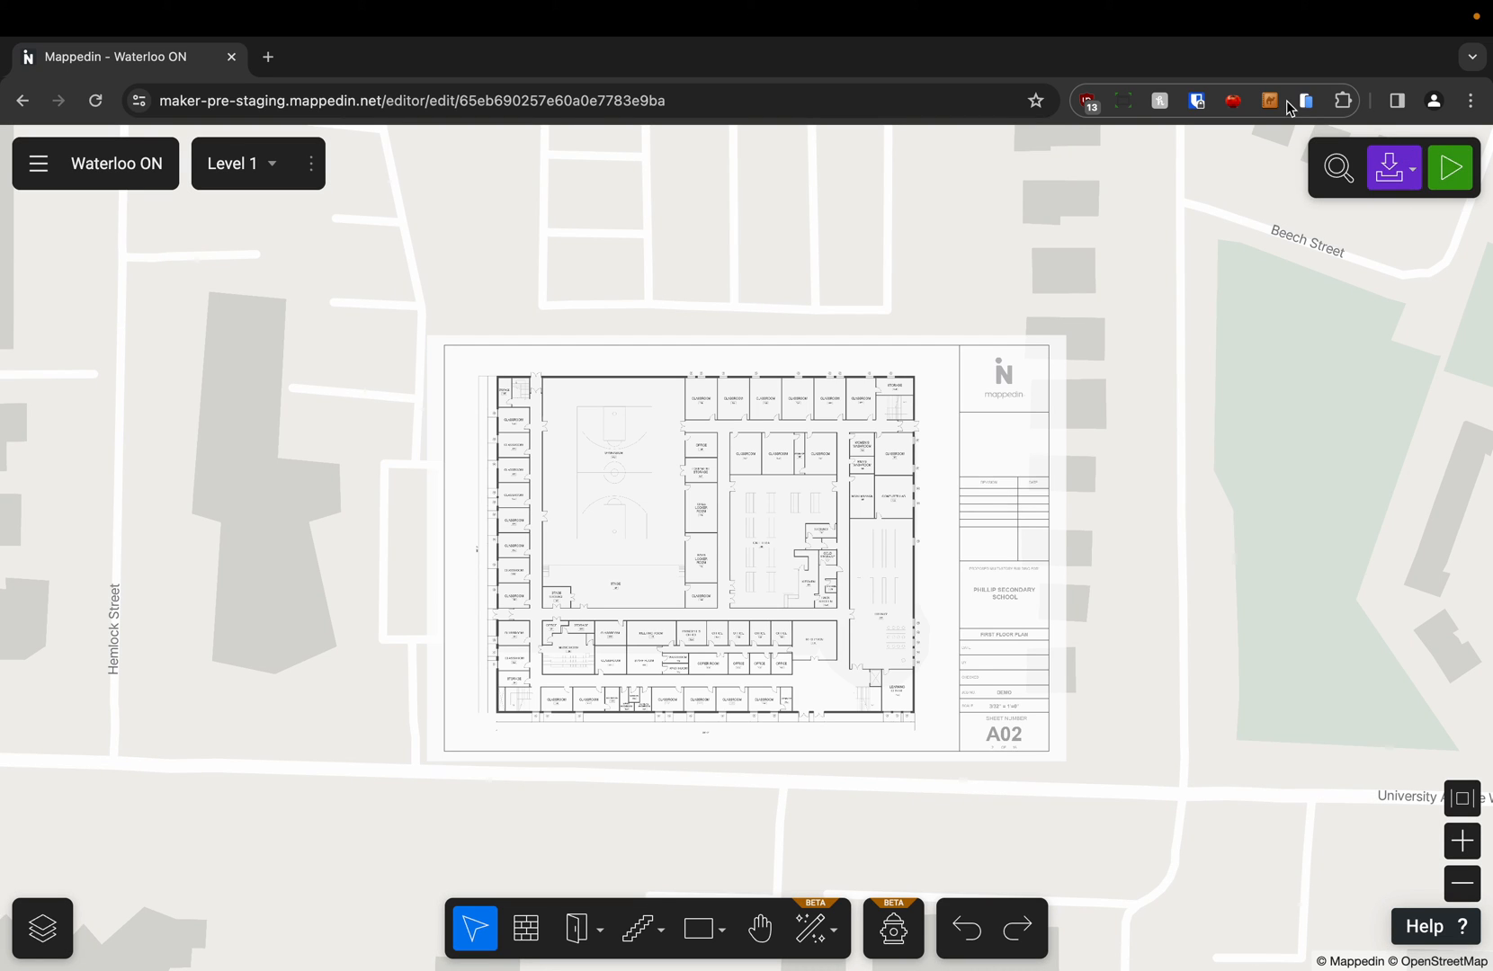
scroll(728, 625, up, 5)
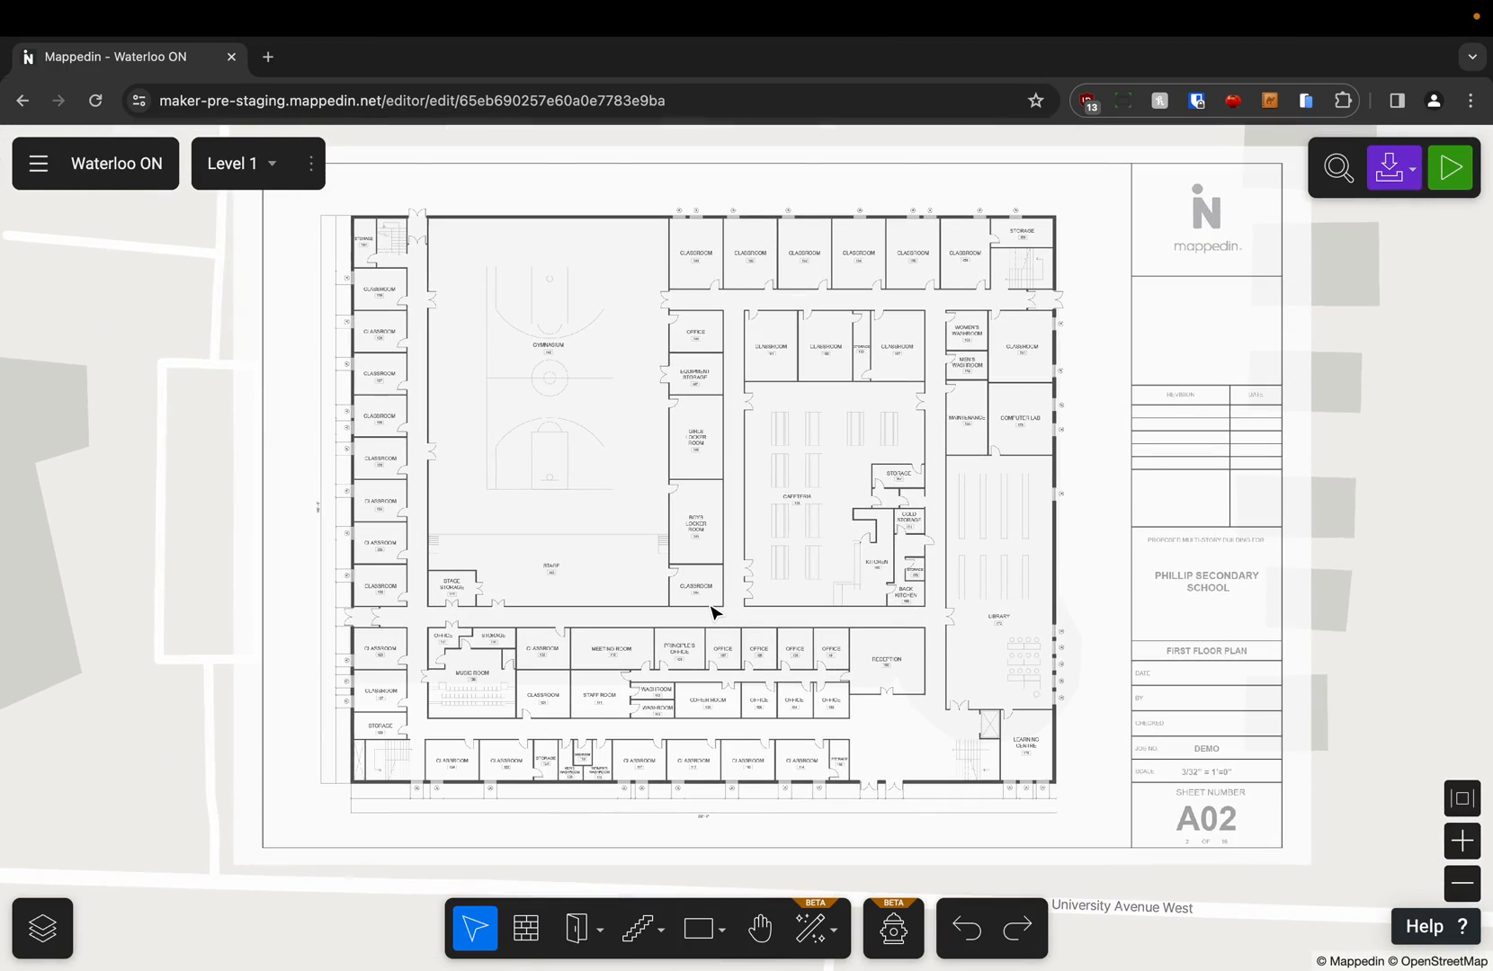
scroll(710, 611, down, 6)
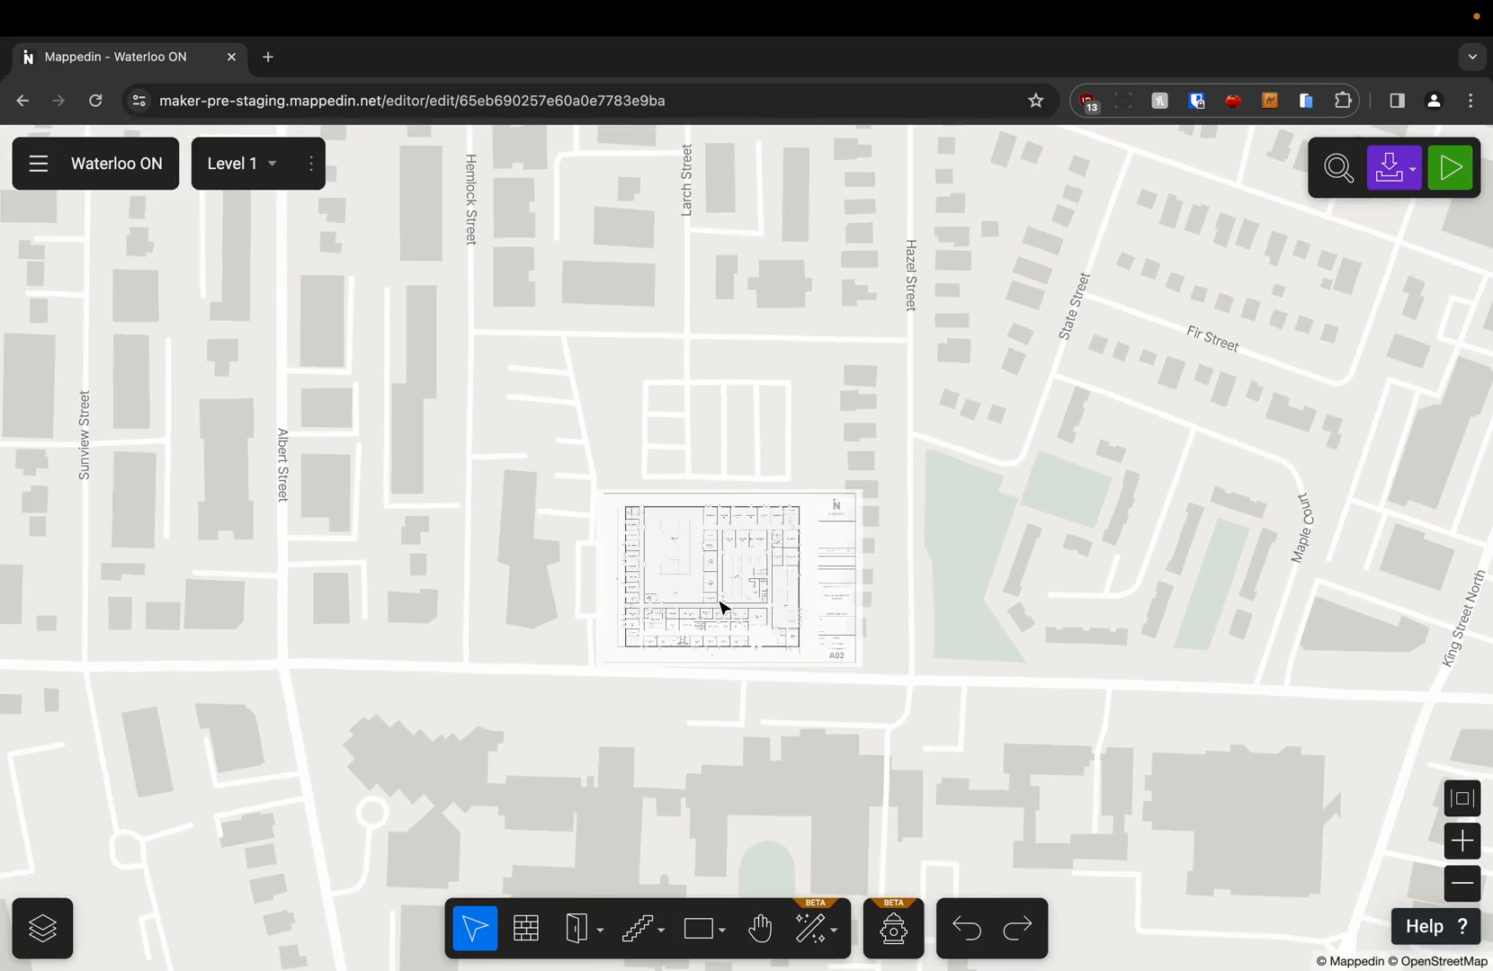
scroll(720, 608, up, 6)
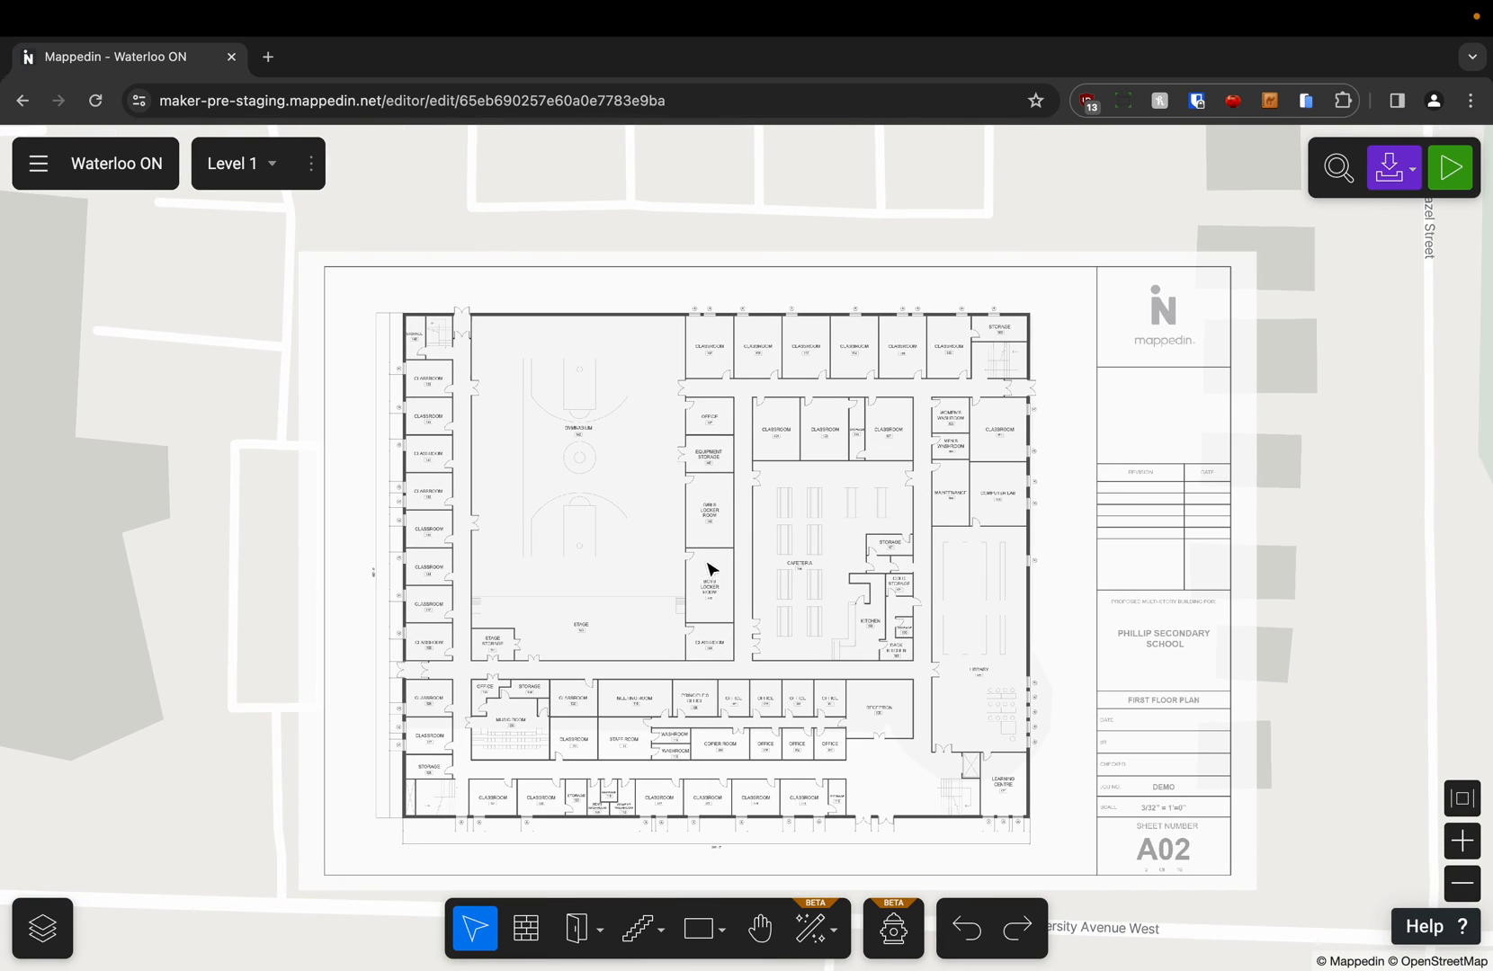
Display Levels 2, 3 and 4 in turn to compare their placement, and return to Level 1.
click(241, 164)
click(243, 290)
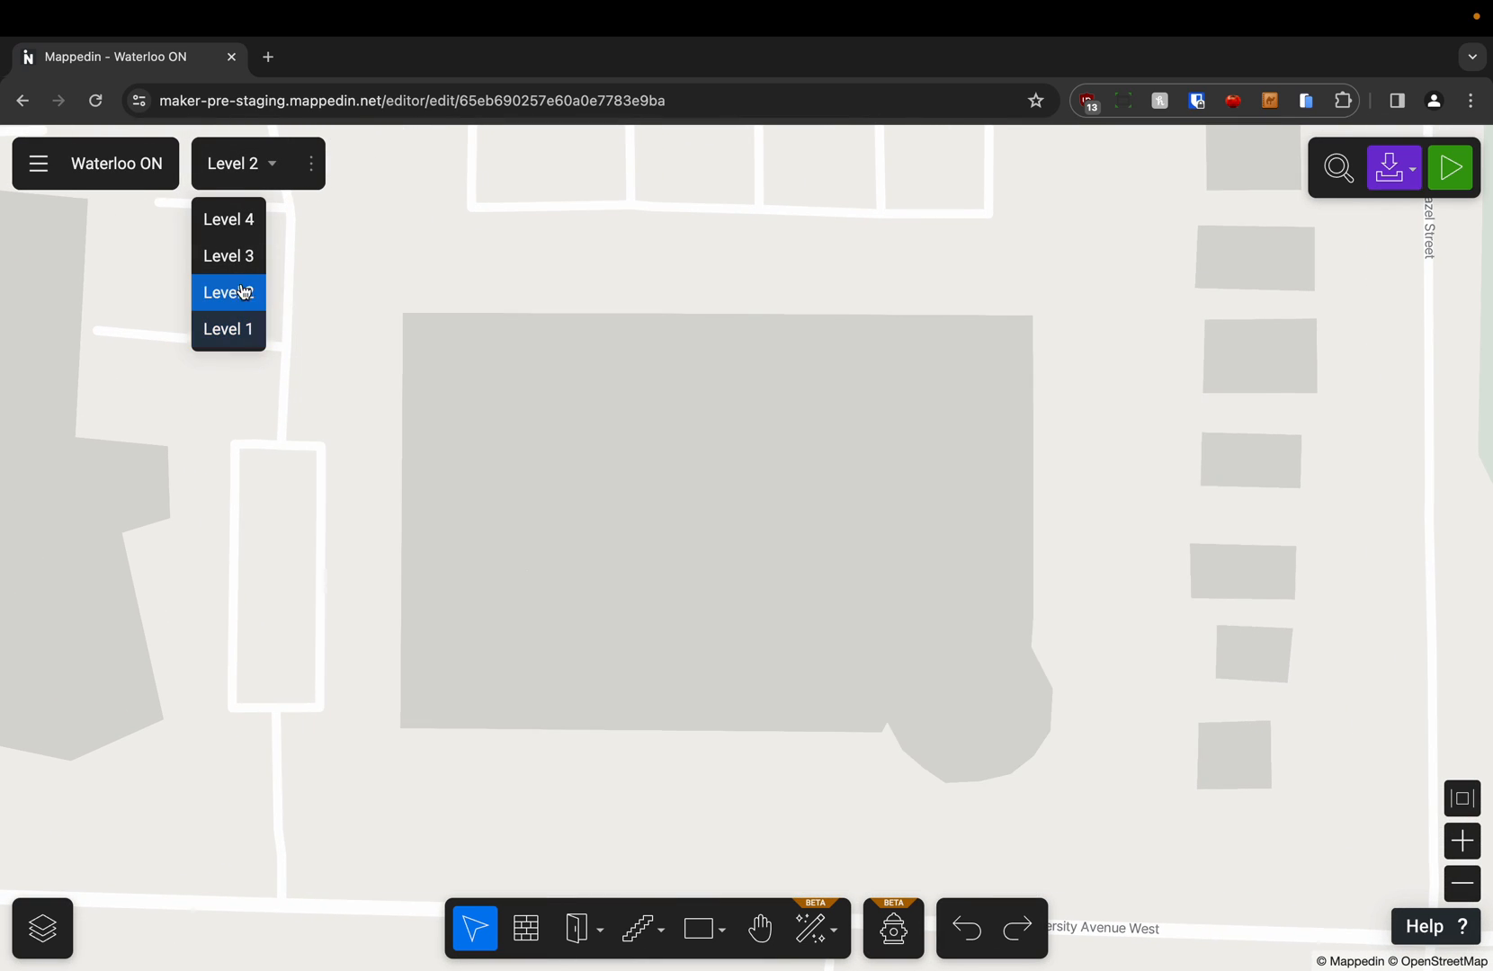
click(243, 260)
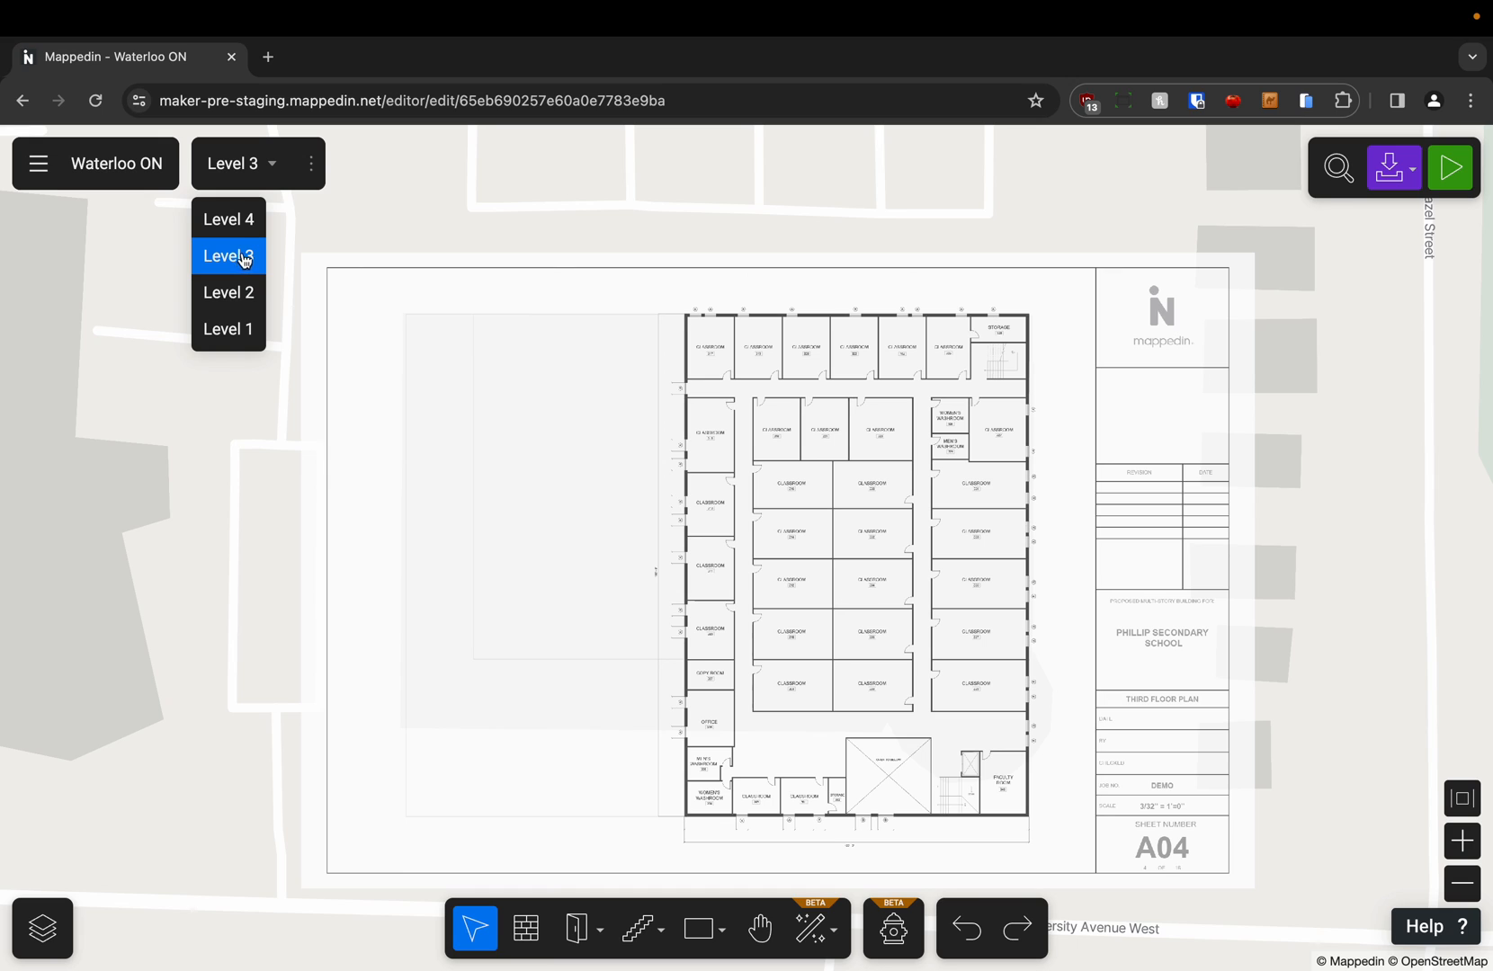
click(237, 225)
click(236, 256)
click(247, 295)
click(241, 329)
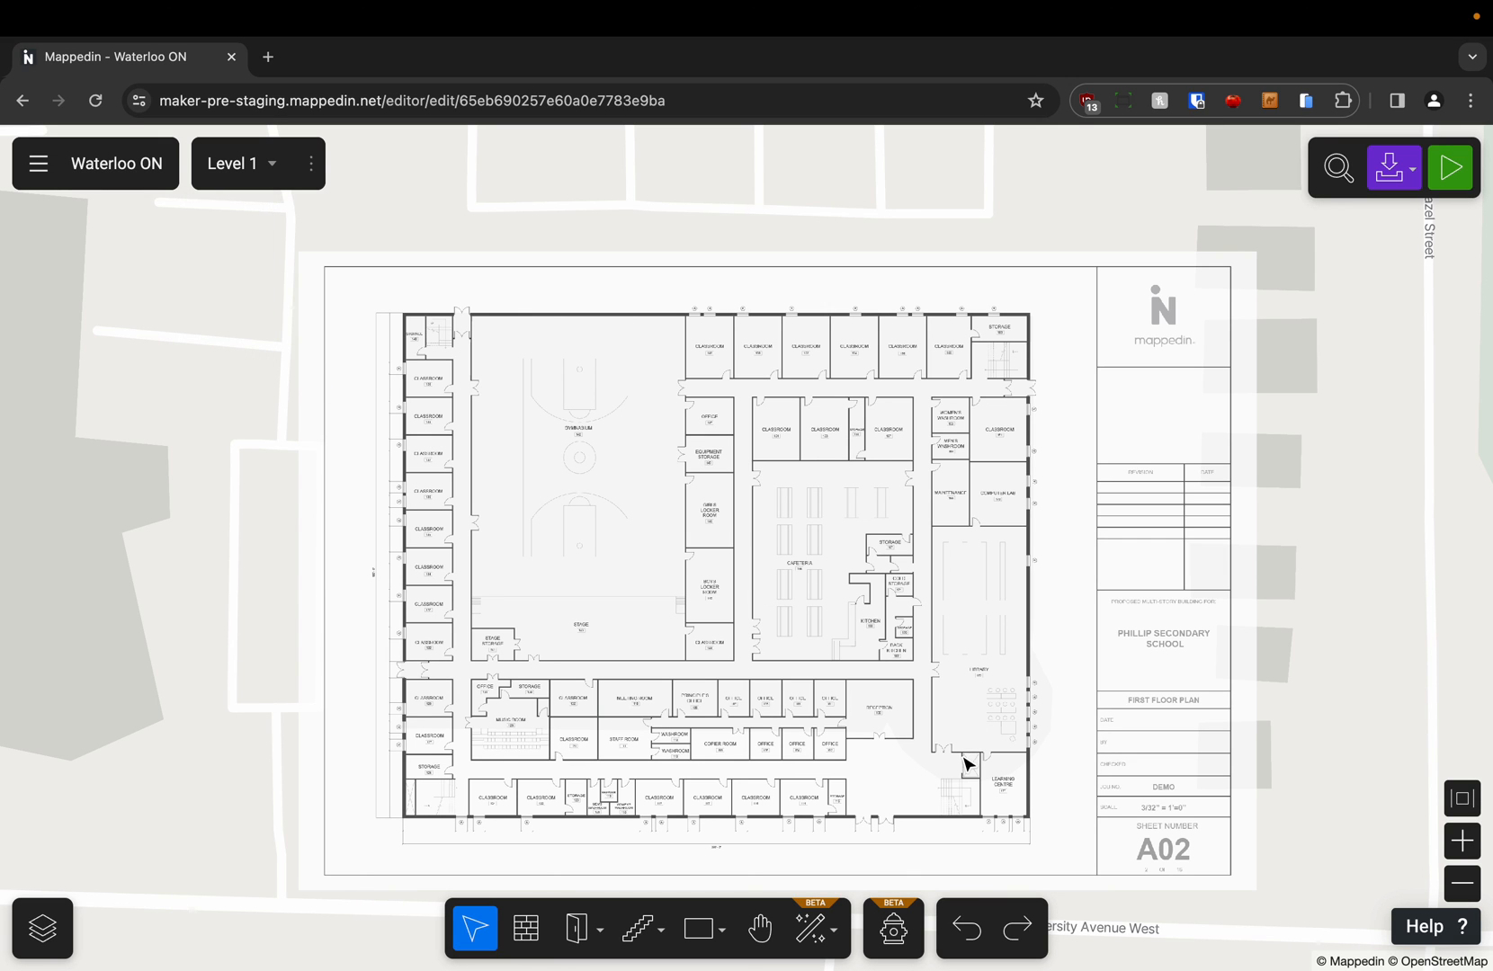
Examine the stairs and elevator beside the Learning Centre on Level 1, and bring the whole floor plan back into view.
scroll(969, 816, up, 10)
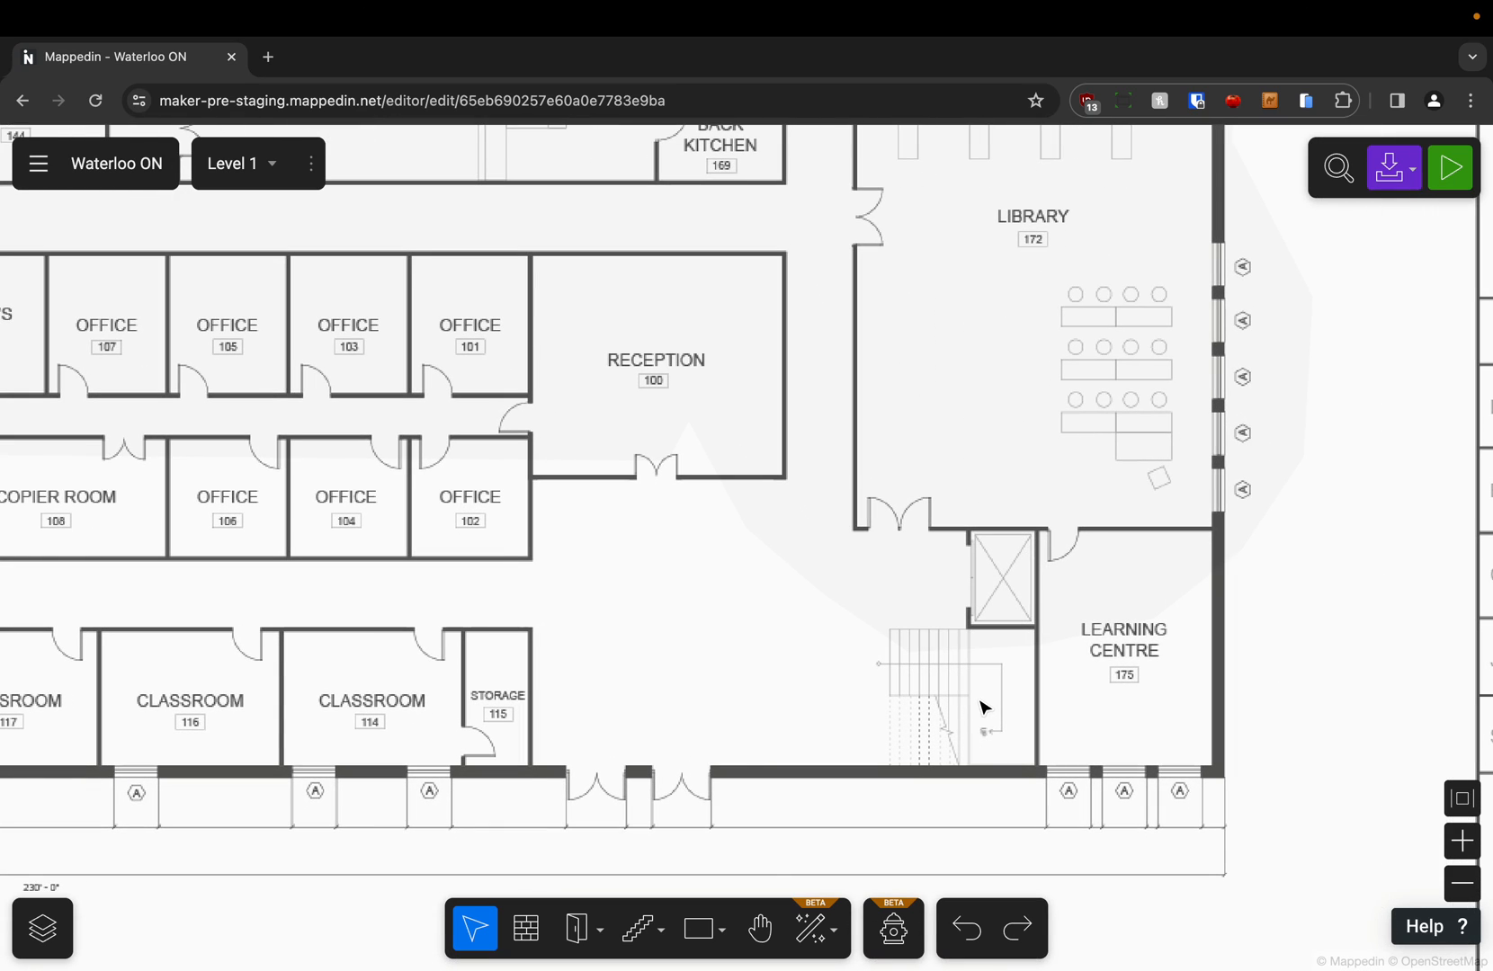
scroll(982, 708, down, 5)
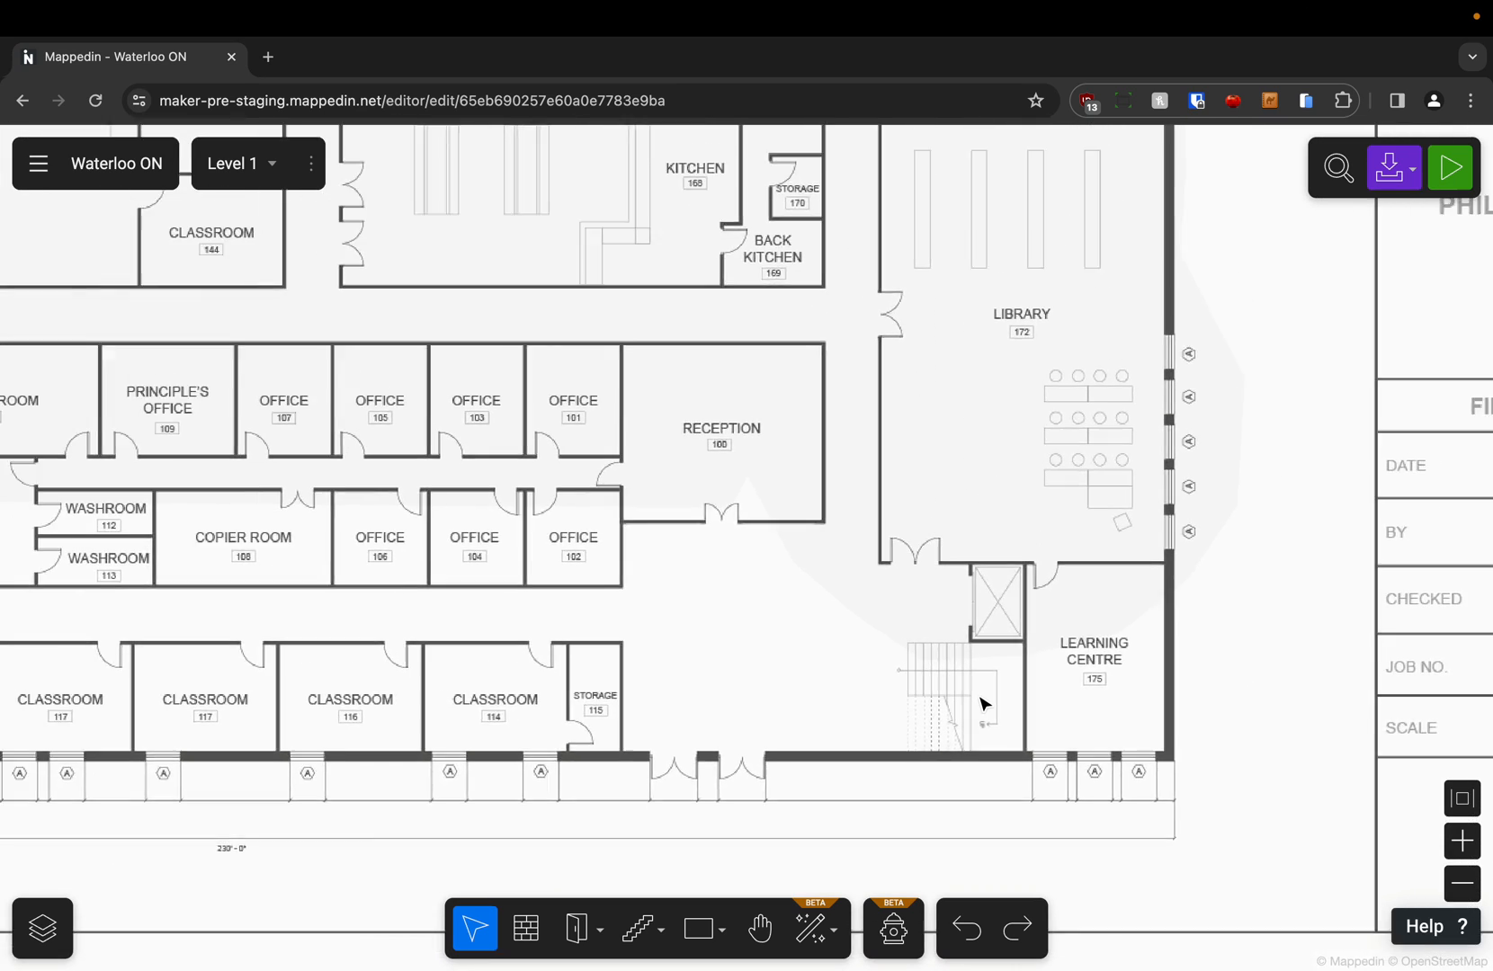
scroll(980, 707, down, 5)
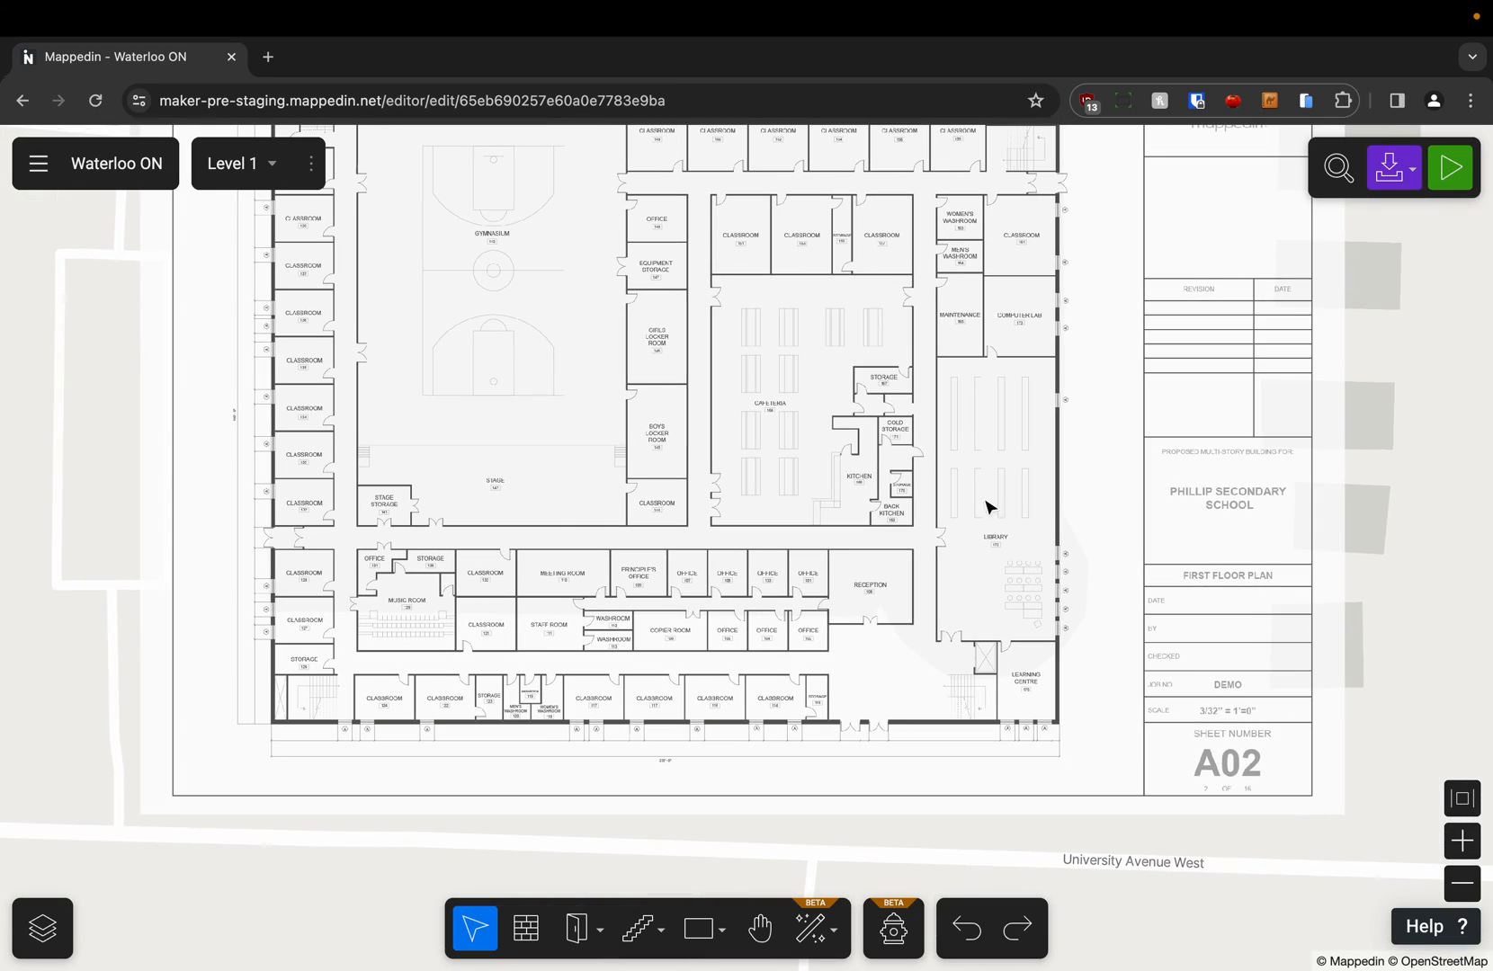
drag(970, 373, 1046, 480)
Switch from Level 1 to Level 2 and on to Level 3 to compare the floor plans.
click(255, 178)
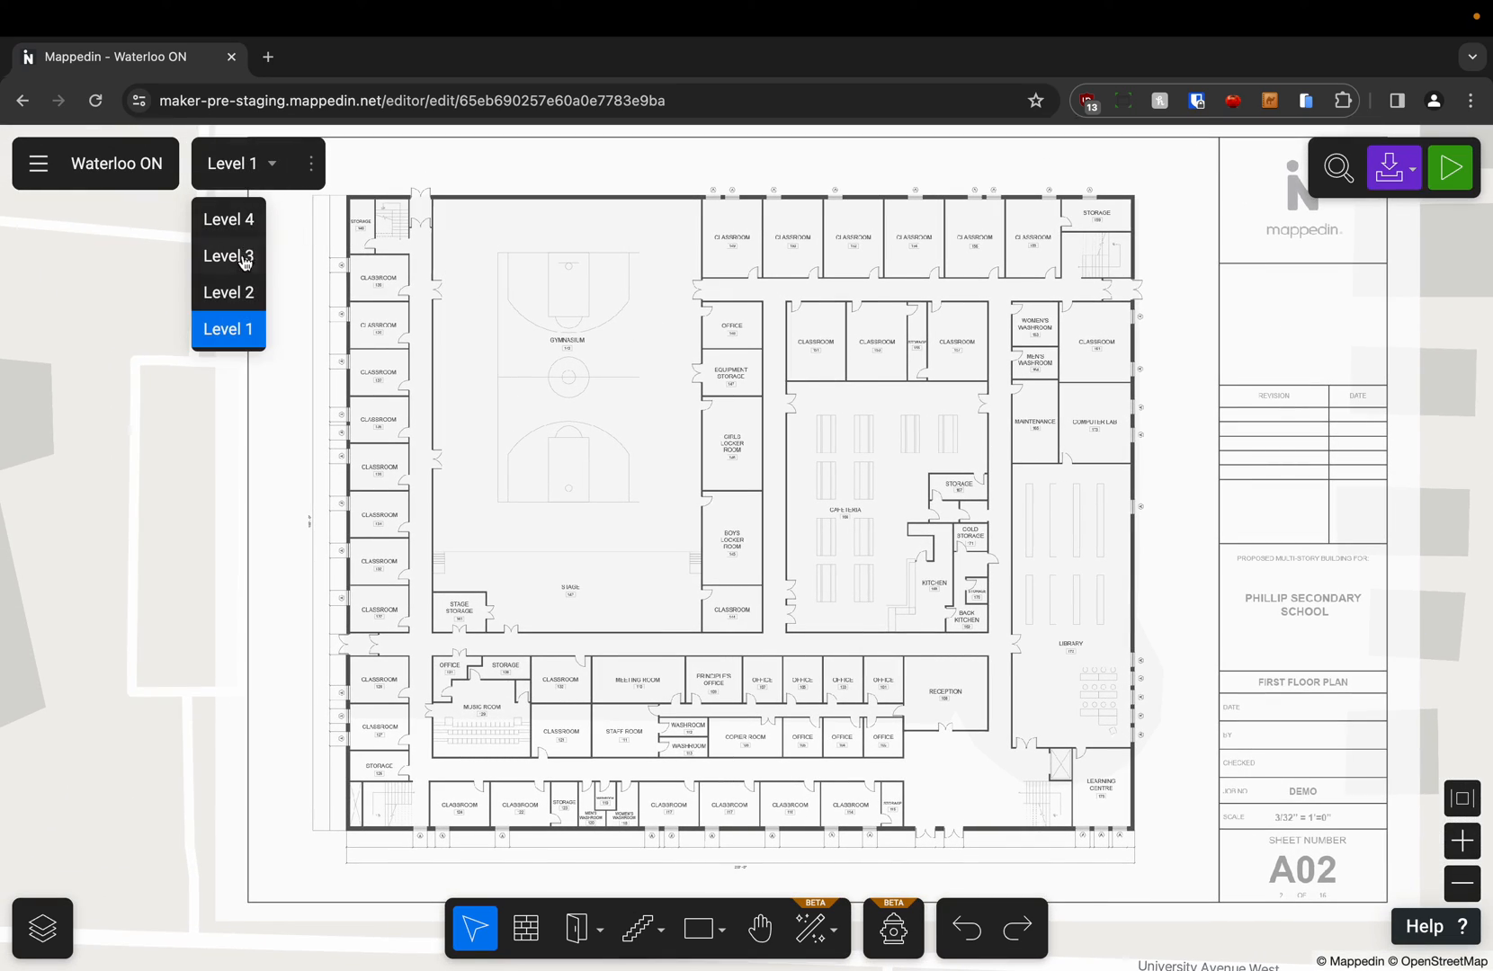
click(229, 292)
click(231, 256)
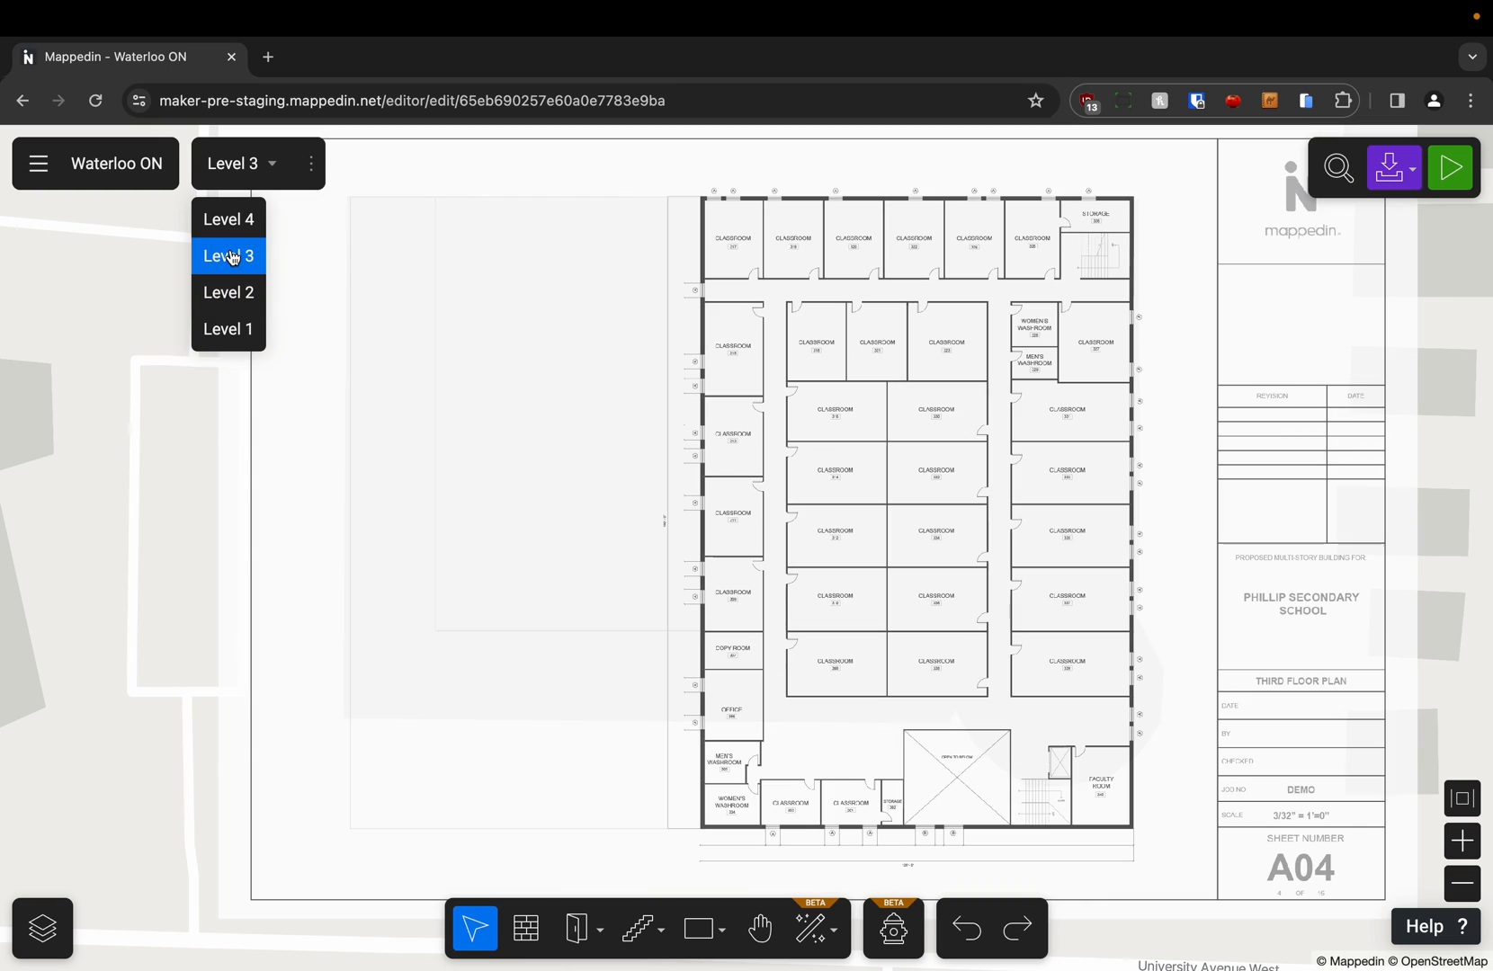